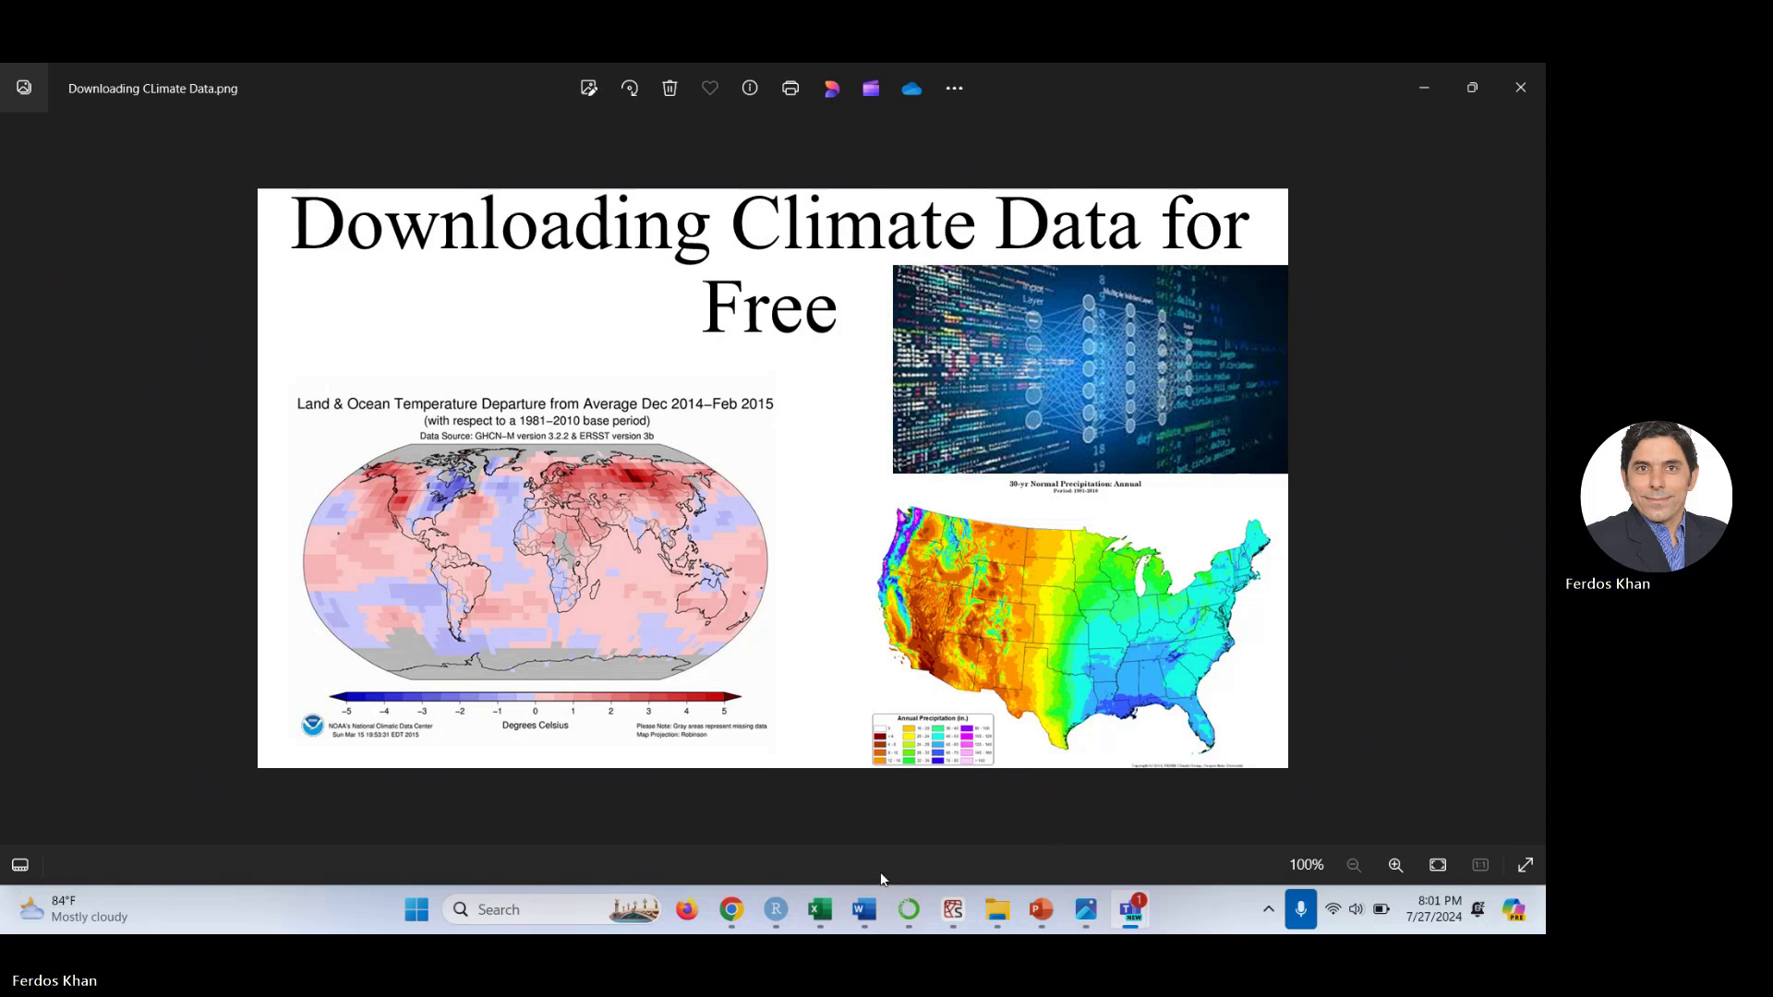
Zoom and pan the Zoom Earth precipitation map to western Mexico and open storm Bud's page
{"action": "left_click", "coordinate": [729, 911]}
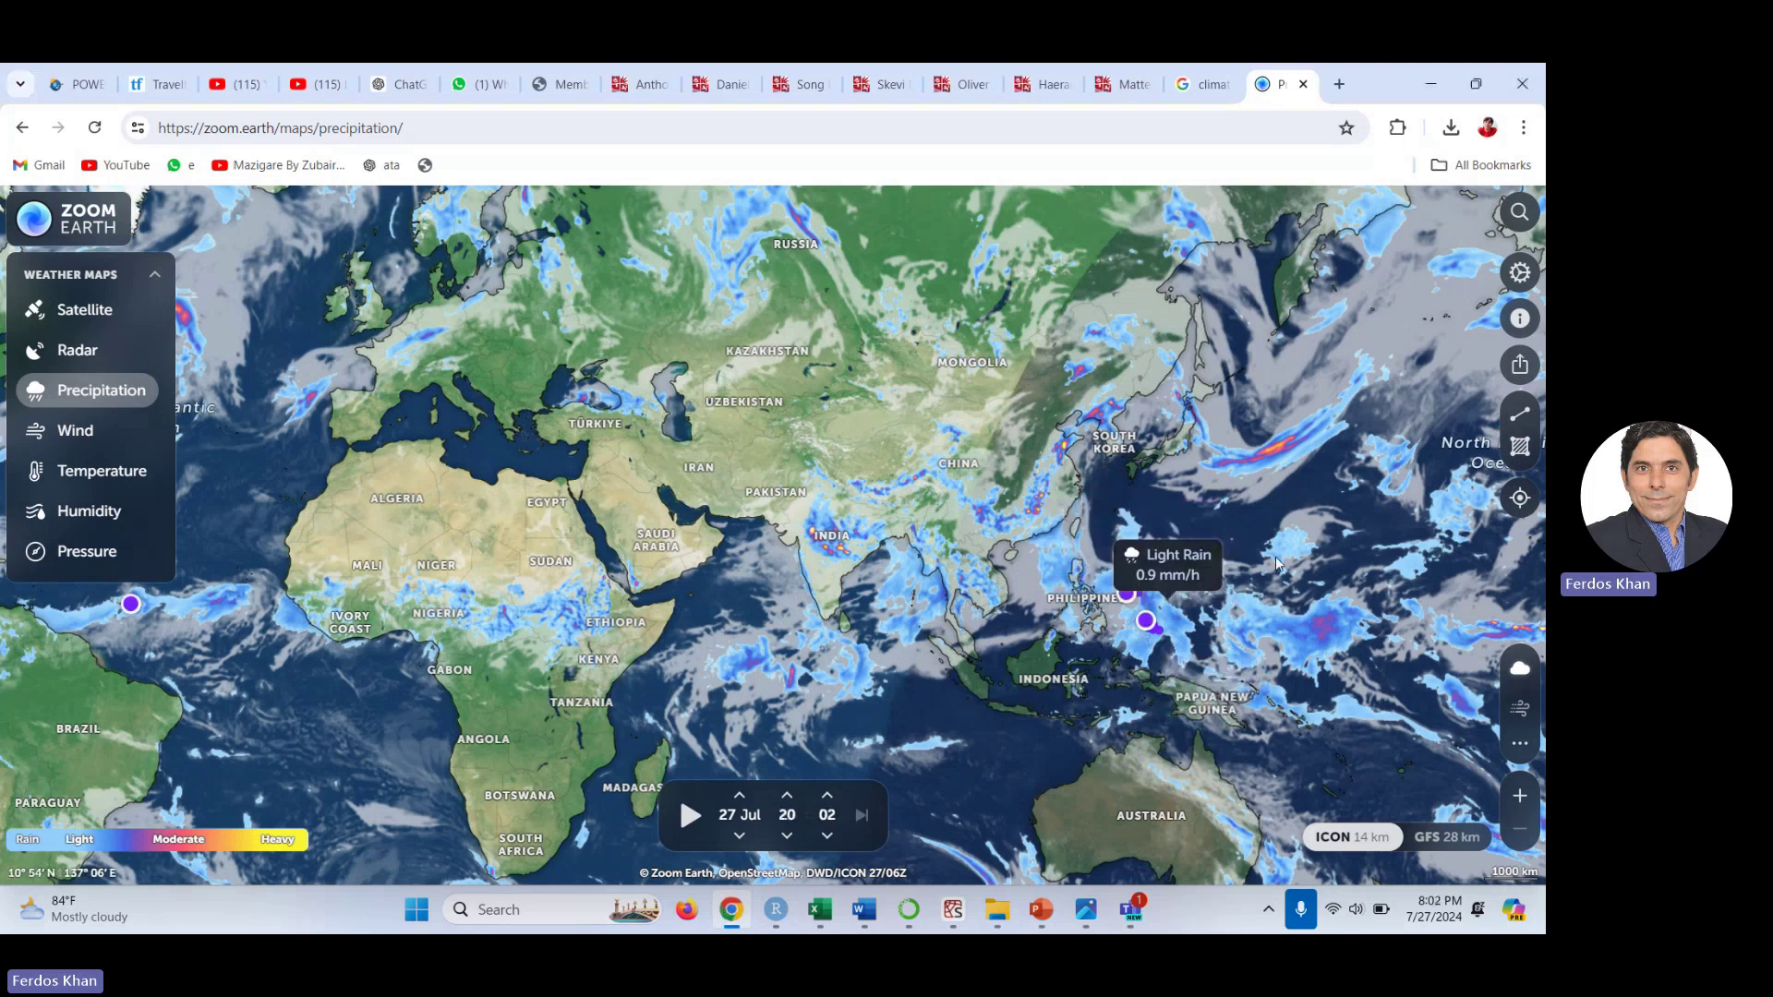
{"action": "scroll", "coordinate": [1108, 586], "scroll_direction": "up", "scroll_amount": 2}
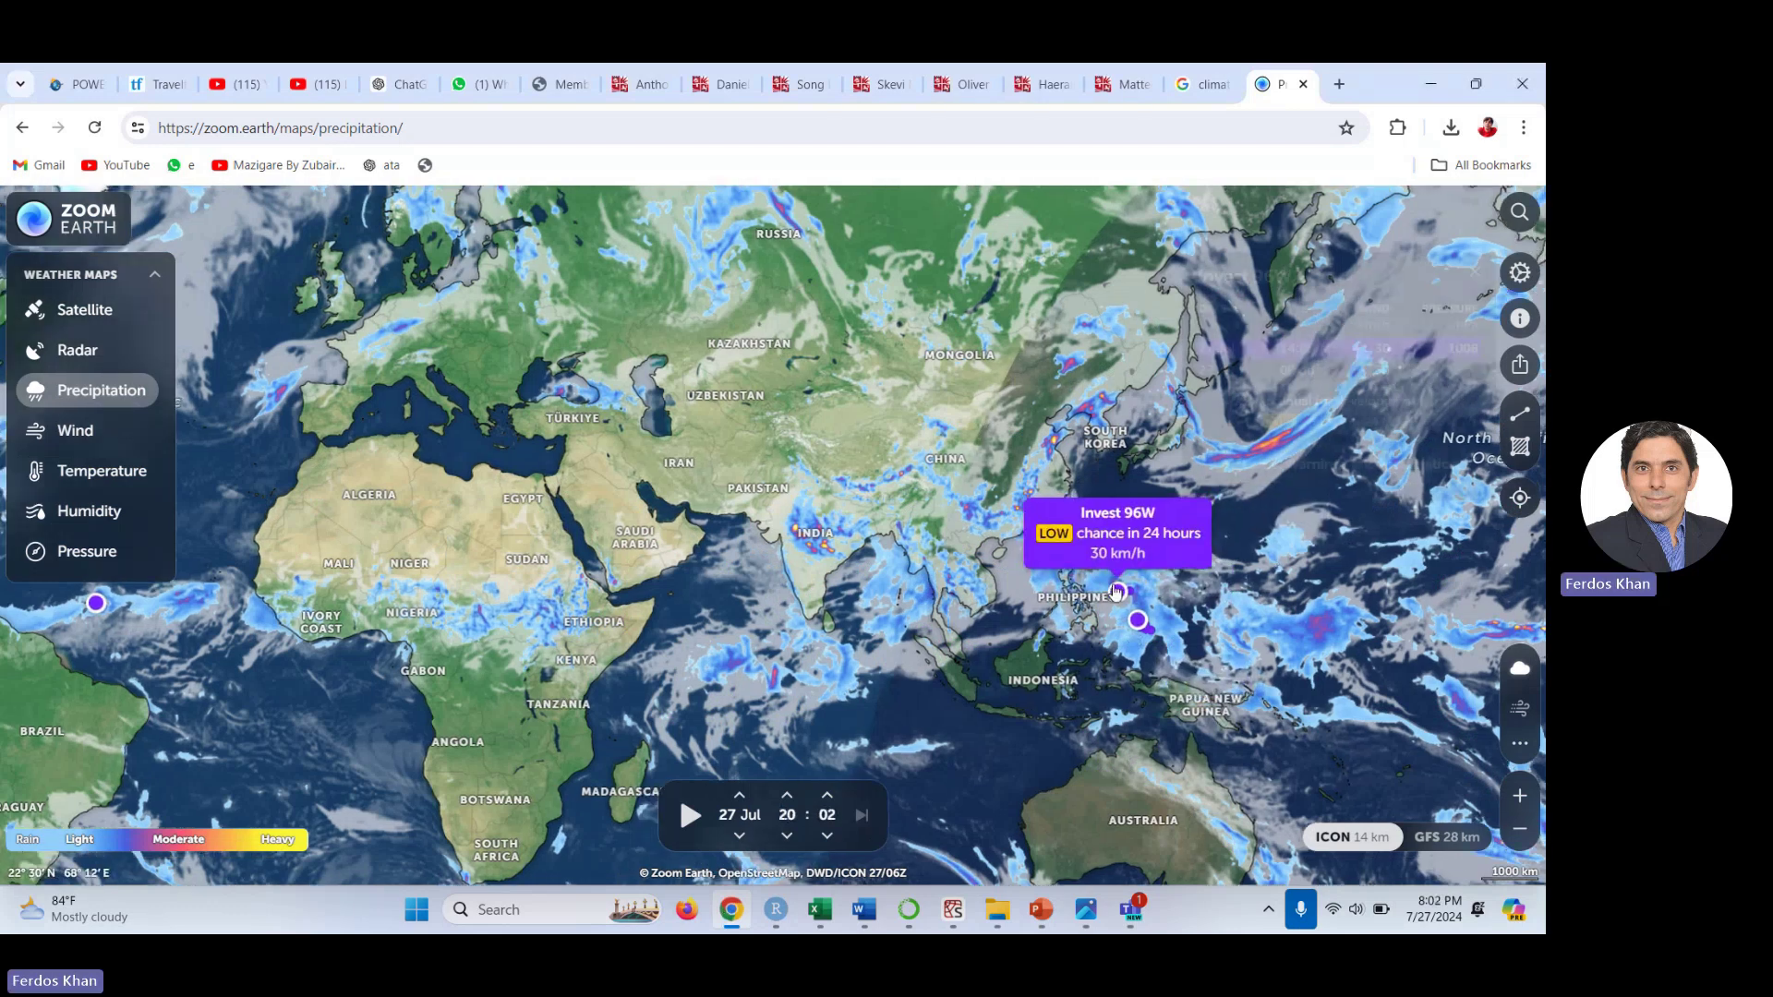
{"action": "scroll", "coordinate": [1085, 573], "scroll_direction": "up", "scroll_amount": 1}
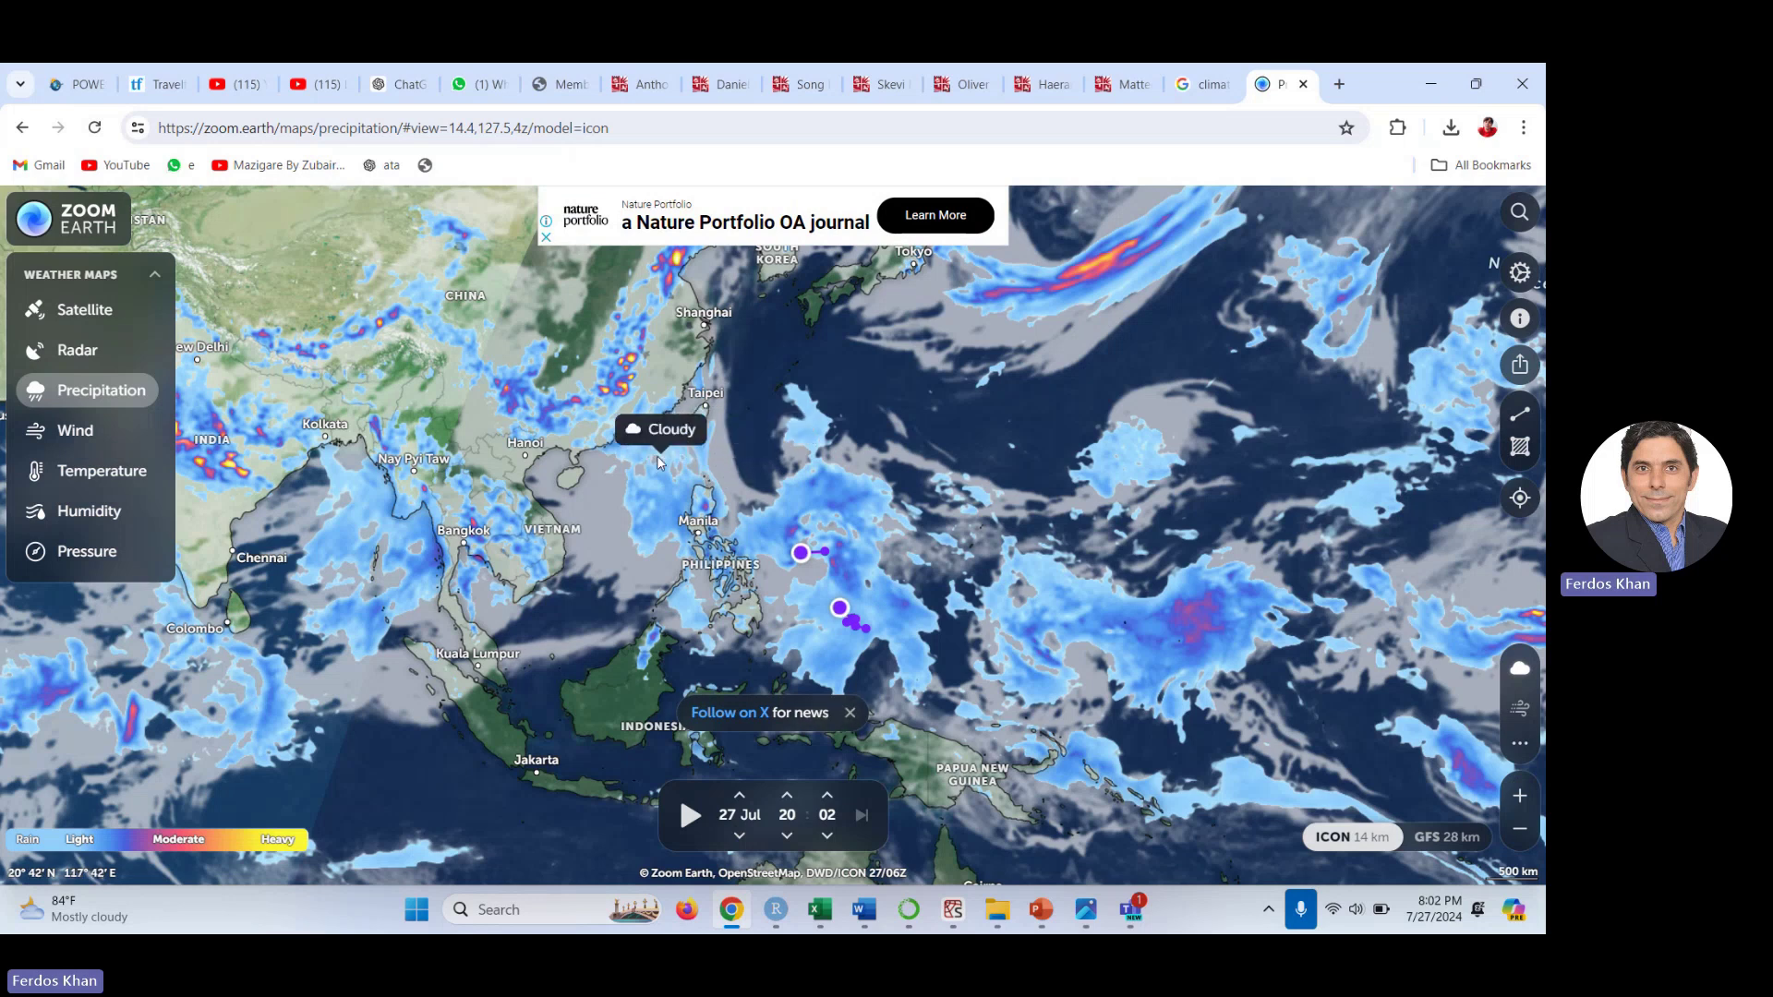
{"action": "left_click_drag", "start_coordinate": [923, 553], "coordinate": [674, 554]}
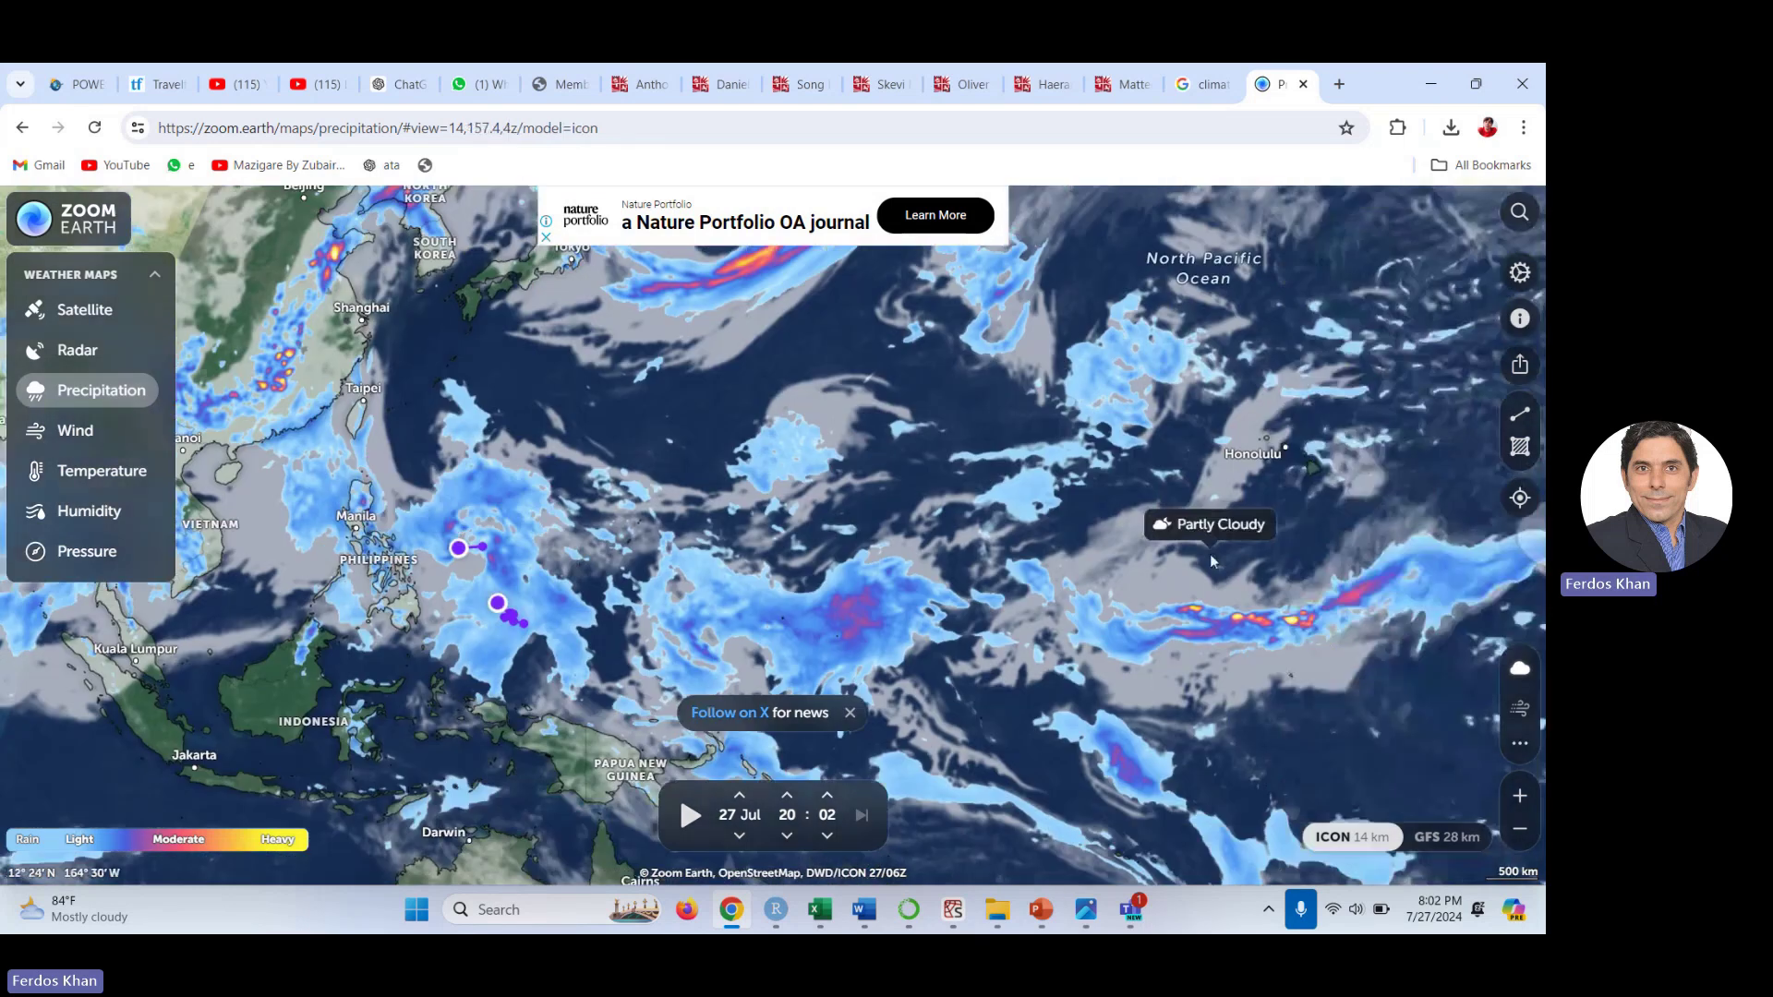
{"action": "left_click_drag", "start_coordinate": [1212, 561], "coordinate": [779, 488]}
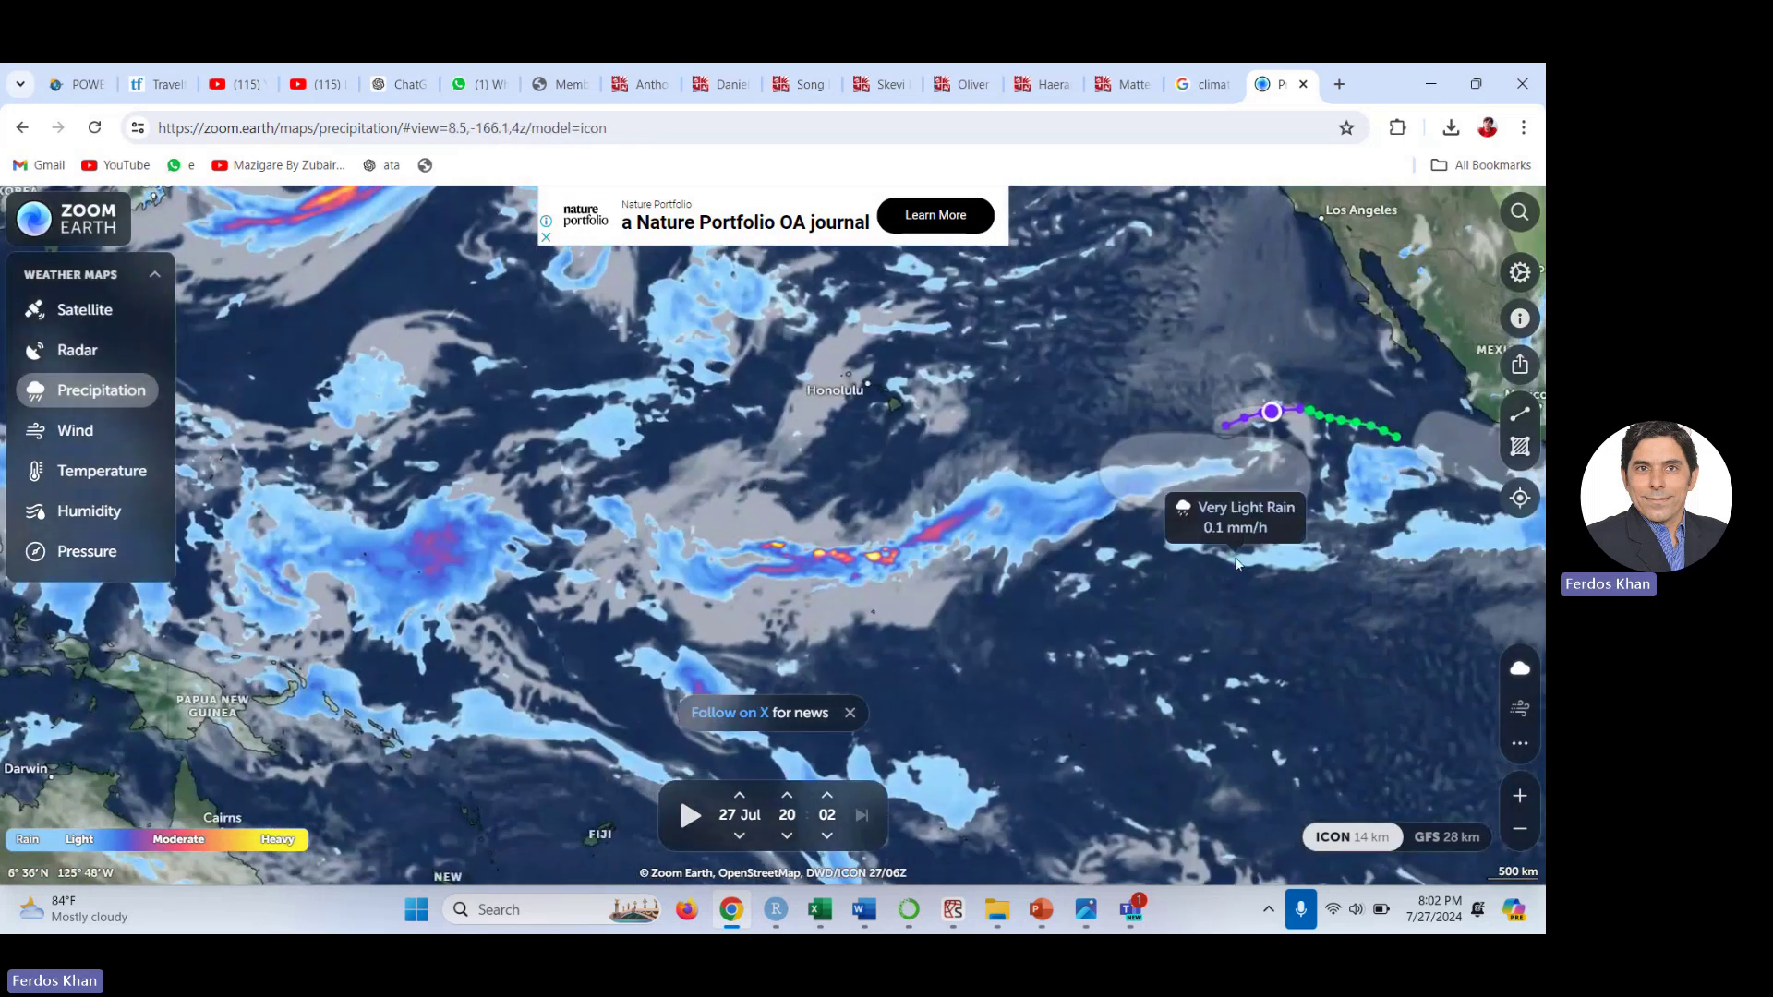
{"action": "left_click_drag", "start_coordinate": [1237, 564], "coordinate": [861, 569]}
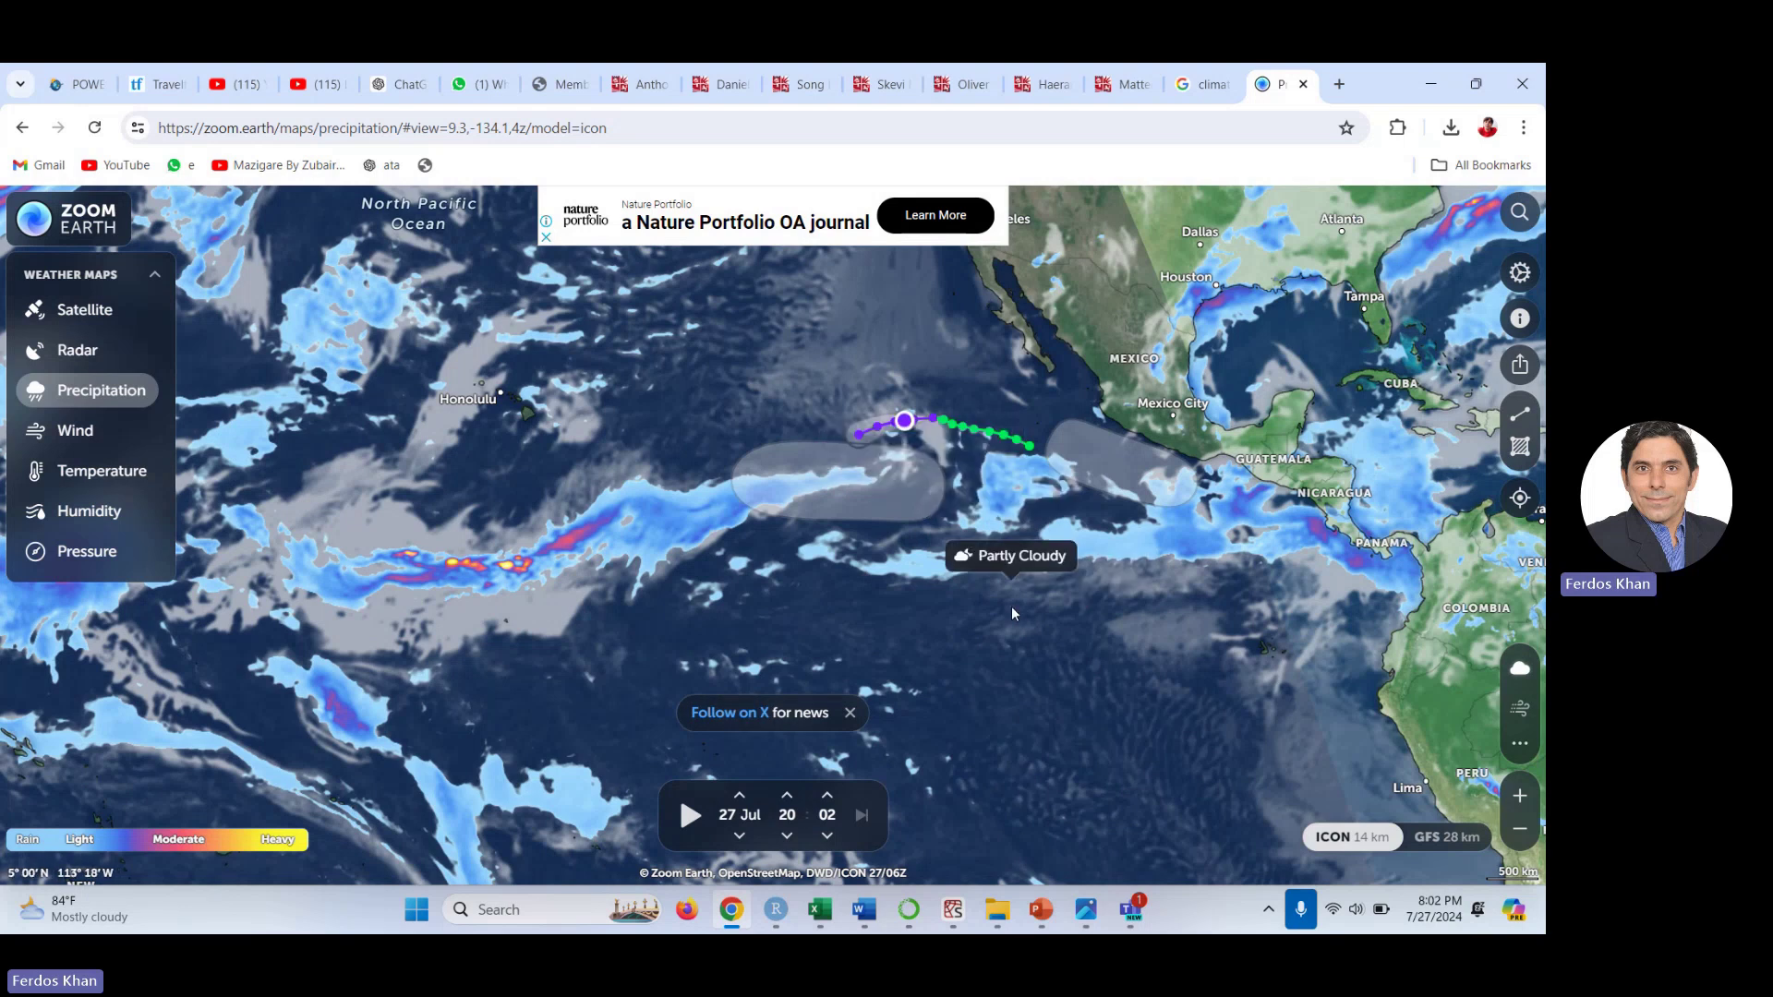
{"action": "left_click_drag", "start_coordinate": [1008, 613], "coordinate": [952, 741]}
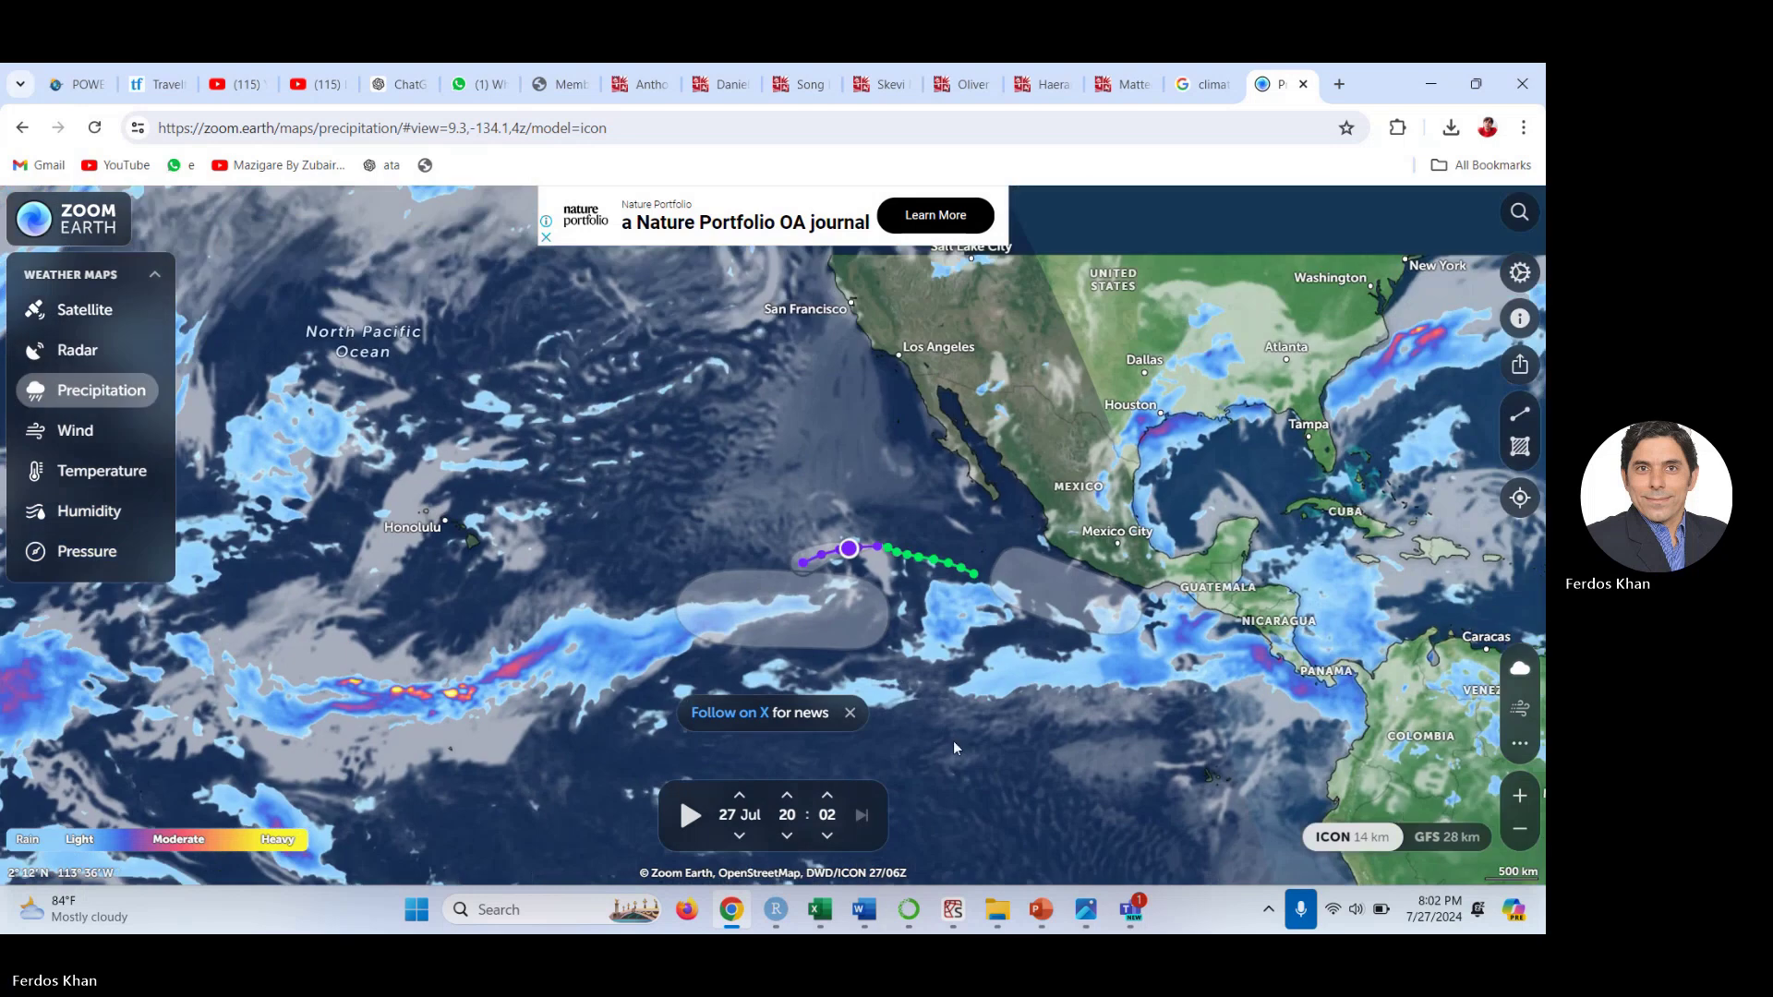
{"action": "left_click", "coordinate": [786, 530]}
{"action": "mouse_move", "coordinate": [900, 578]}
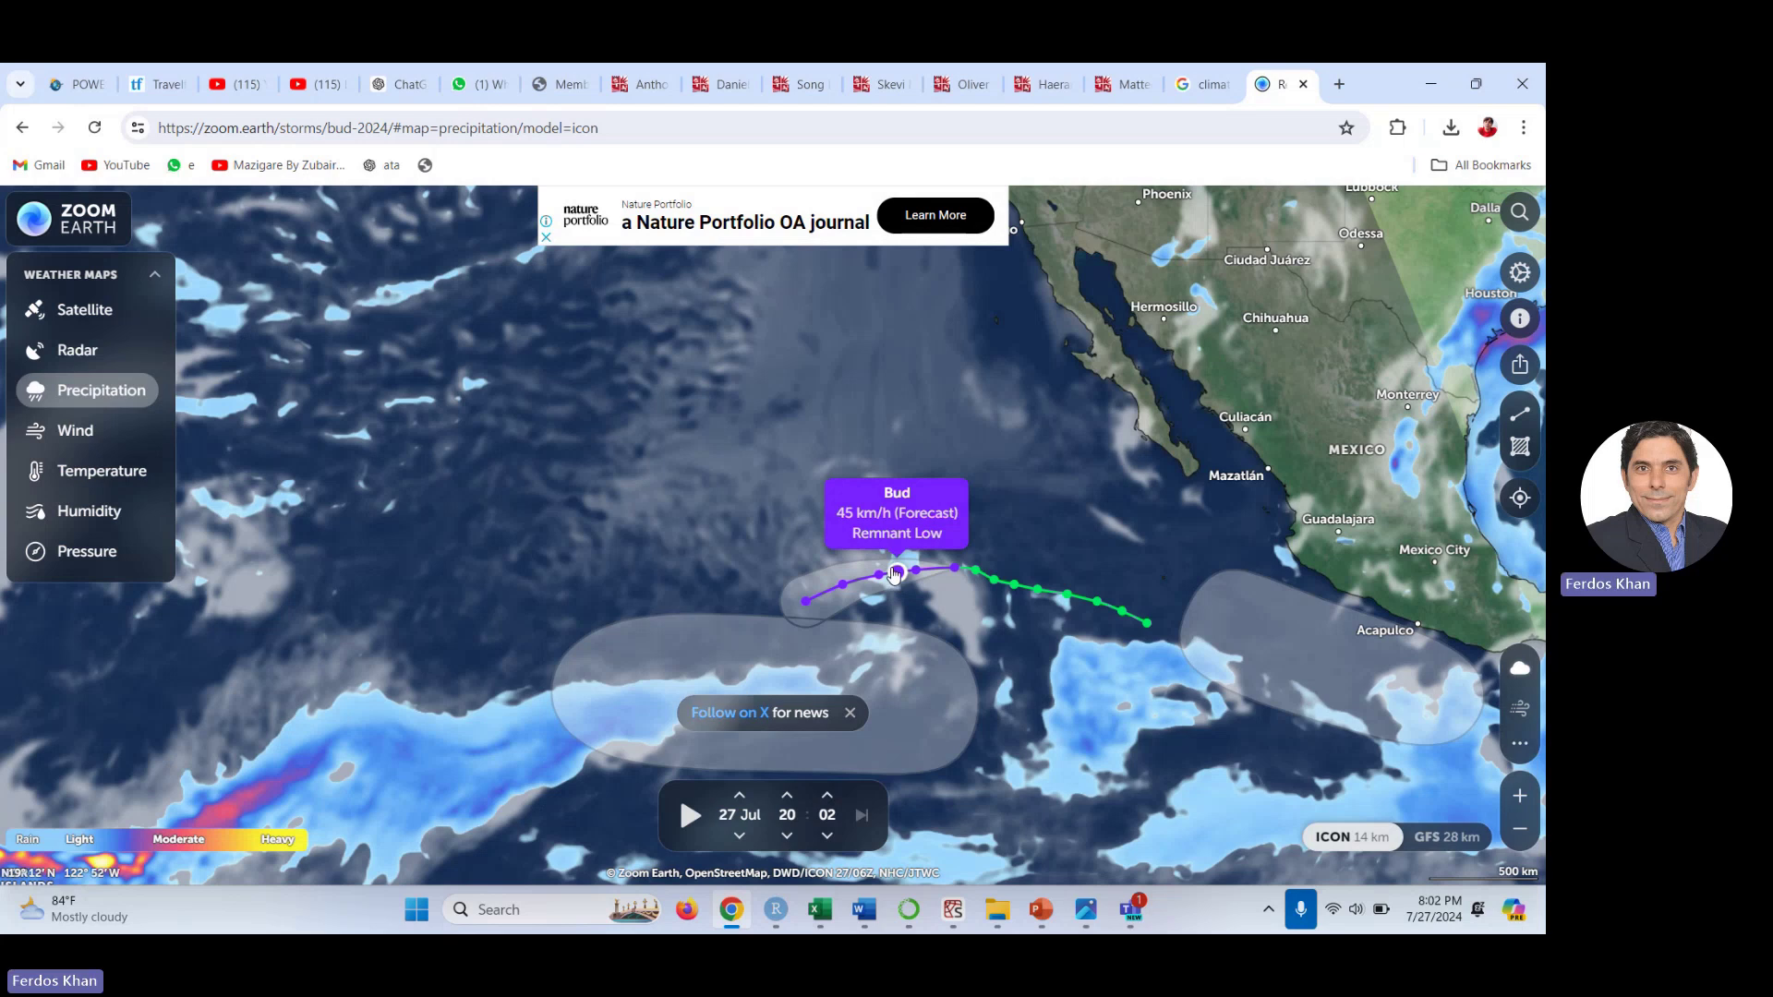
{"action": "mouse_move", "coordinate": [1119, 622]}
{"action": "left_click_drag", "start_coordinate": [1119, 628], "coordinate": [966, 549]}
{"action": "mouse_move", "coordinate": [792, 498]}
{"action": "mouse_move", "coordinate": [790, 559]}
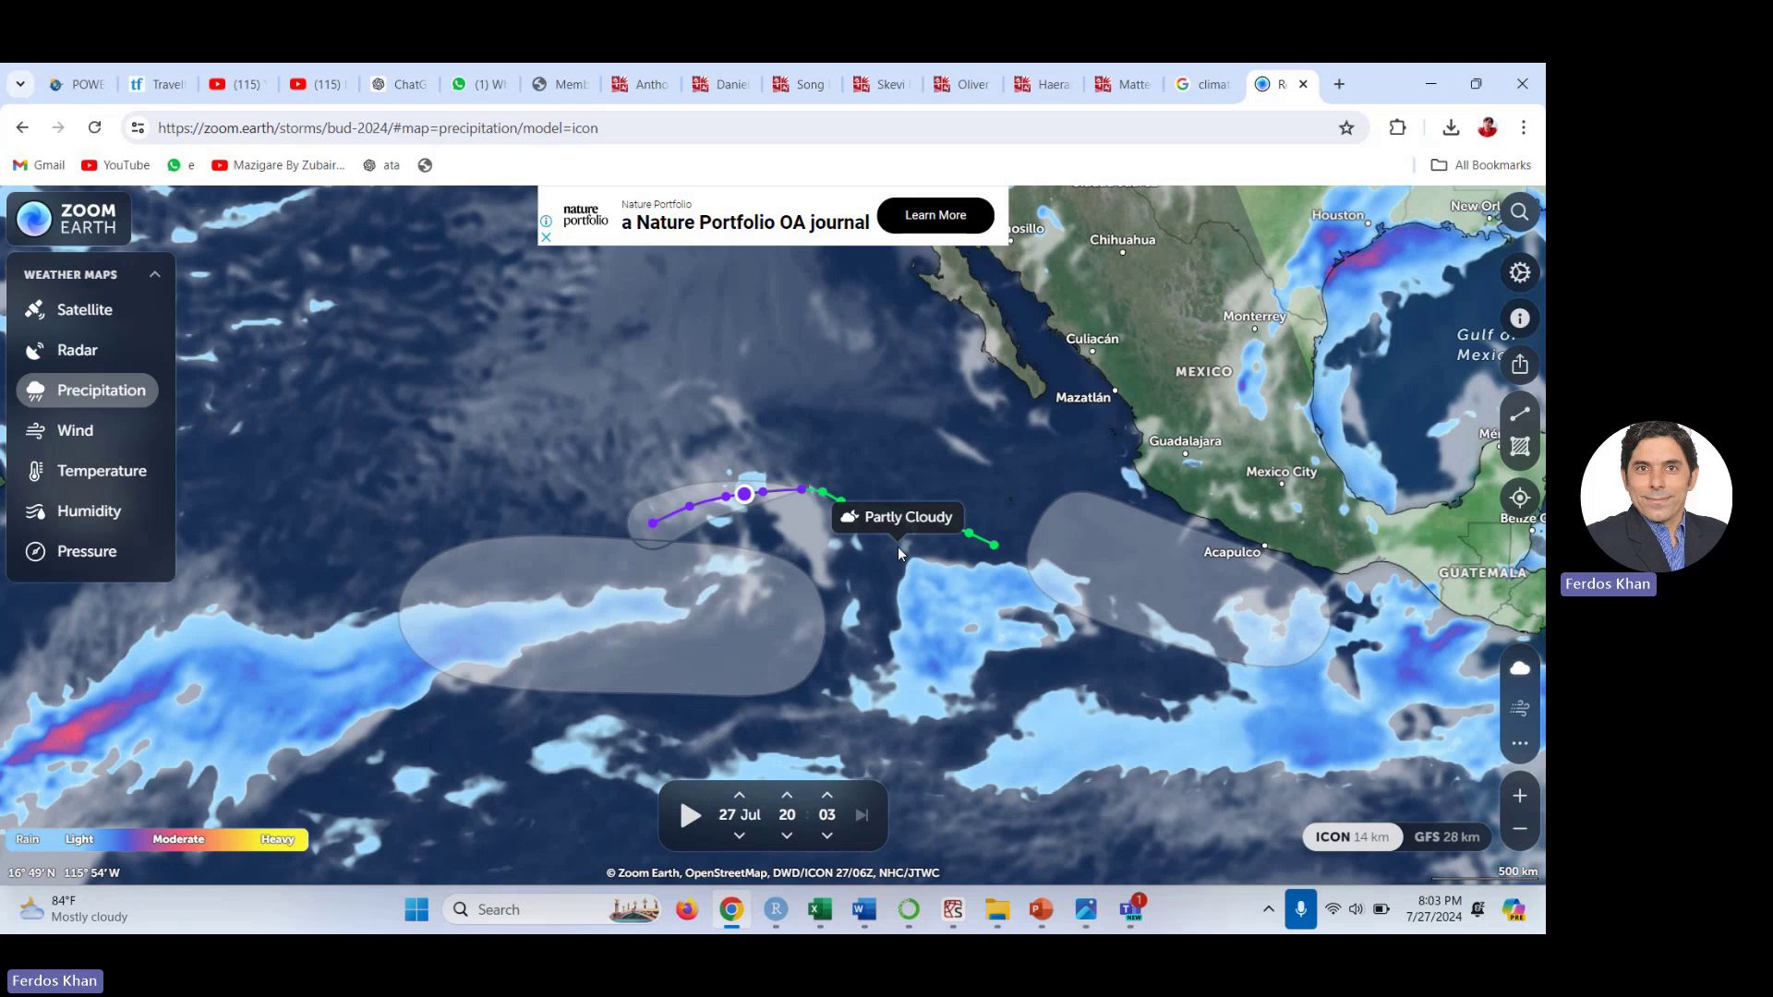
{"action": "mouse_move", "coordinate": [955, 529]}
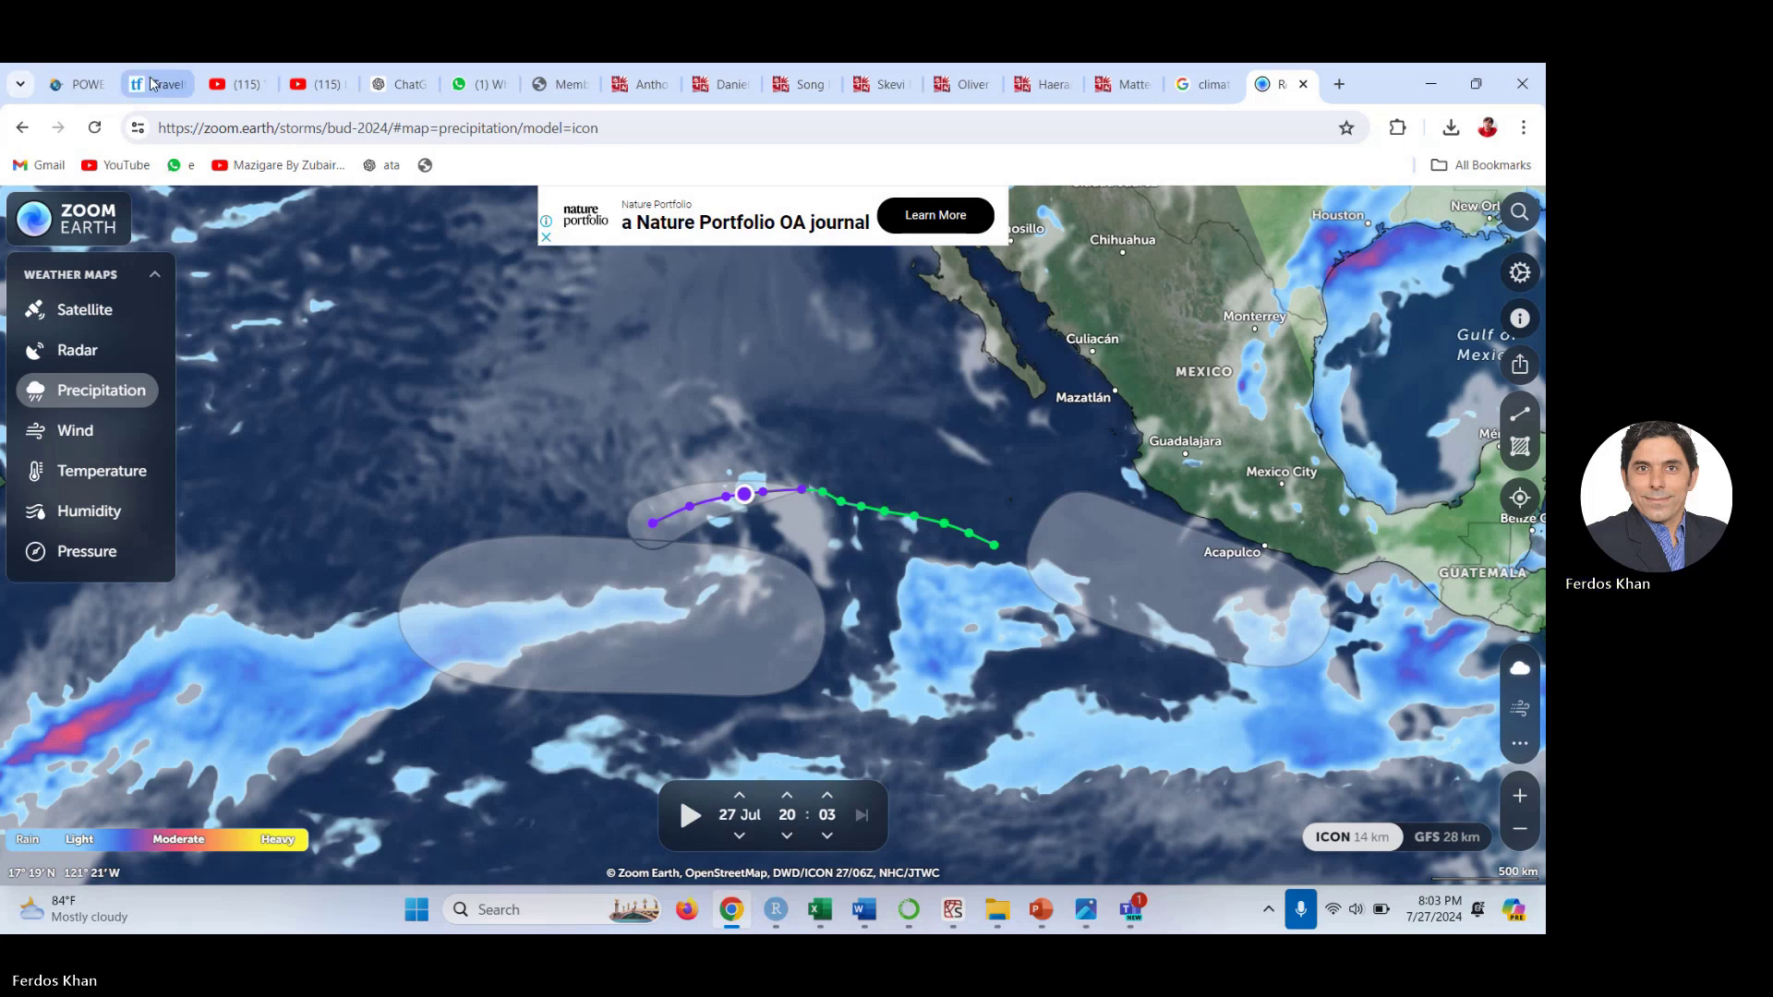
{"action": "mouse_move", "coordinate": [153, 84]}
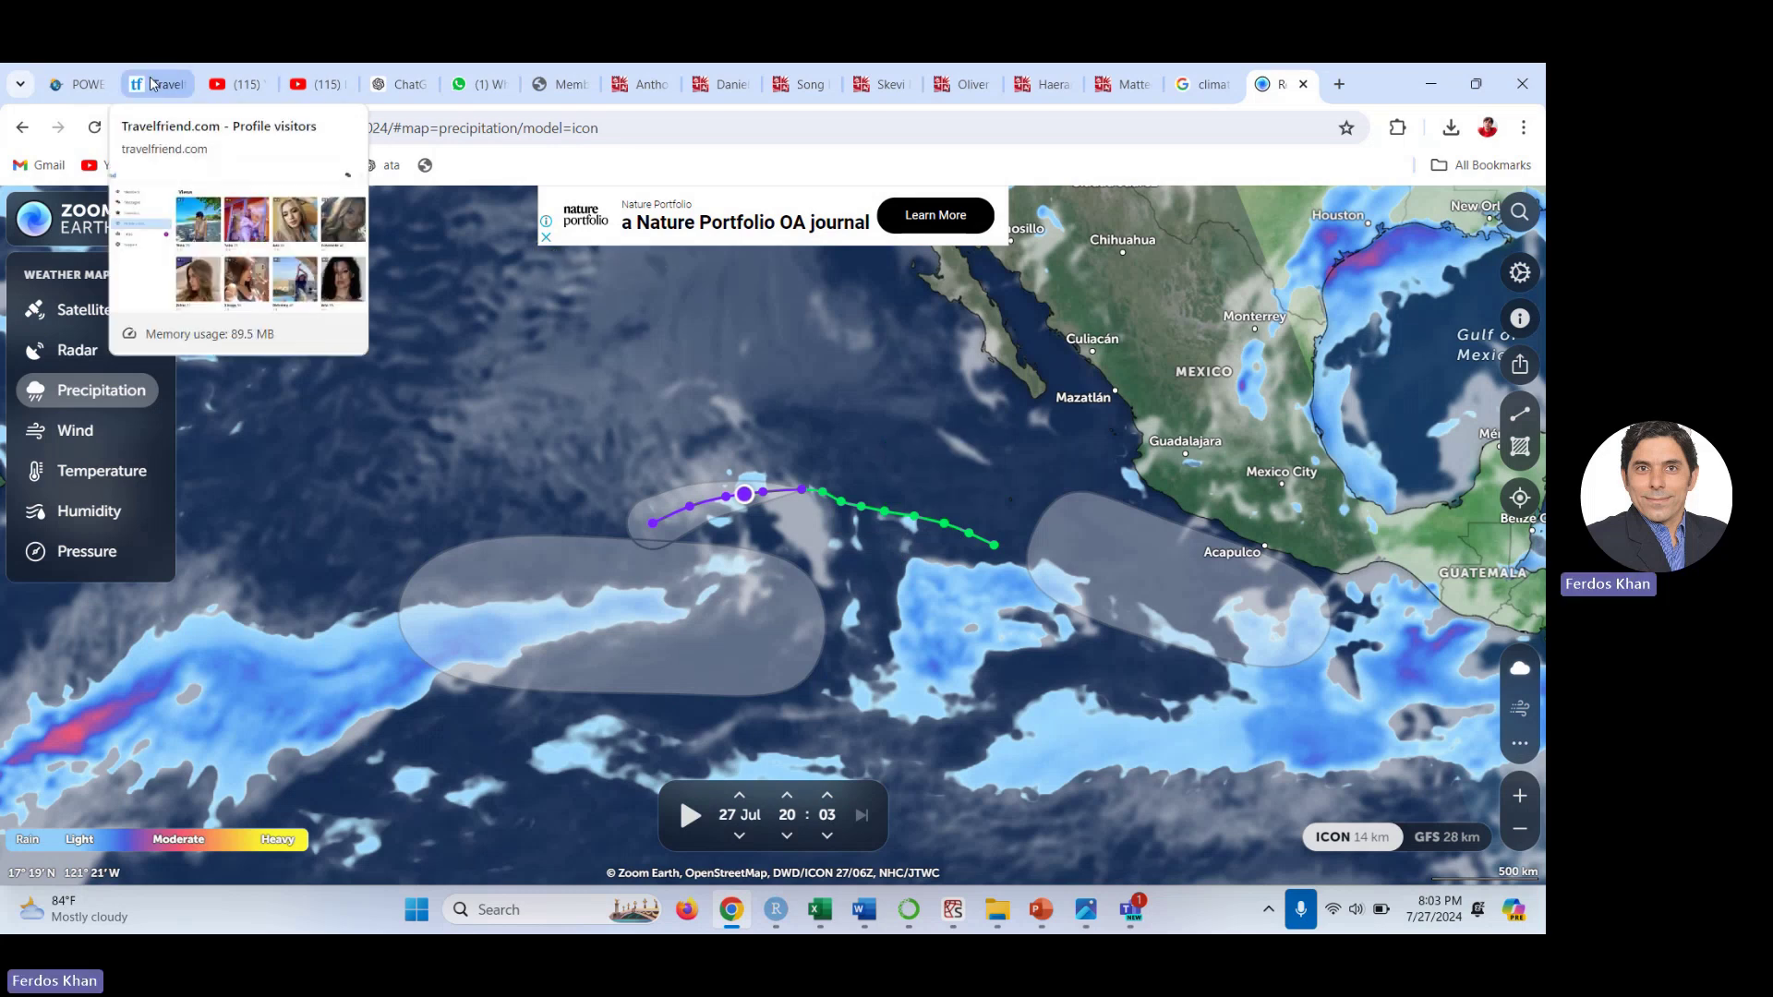
From the Zoom Earth tab, go to Google and search 'Download data from NASA'
{"action": "left_click", "coordinate": [82, 81]}
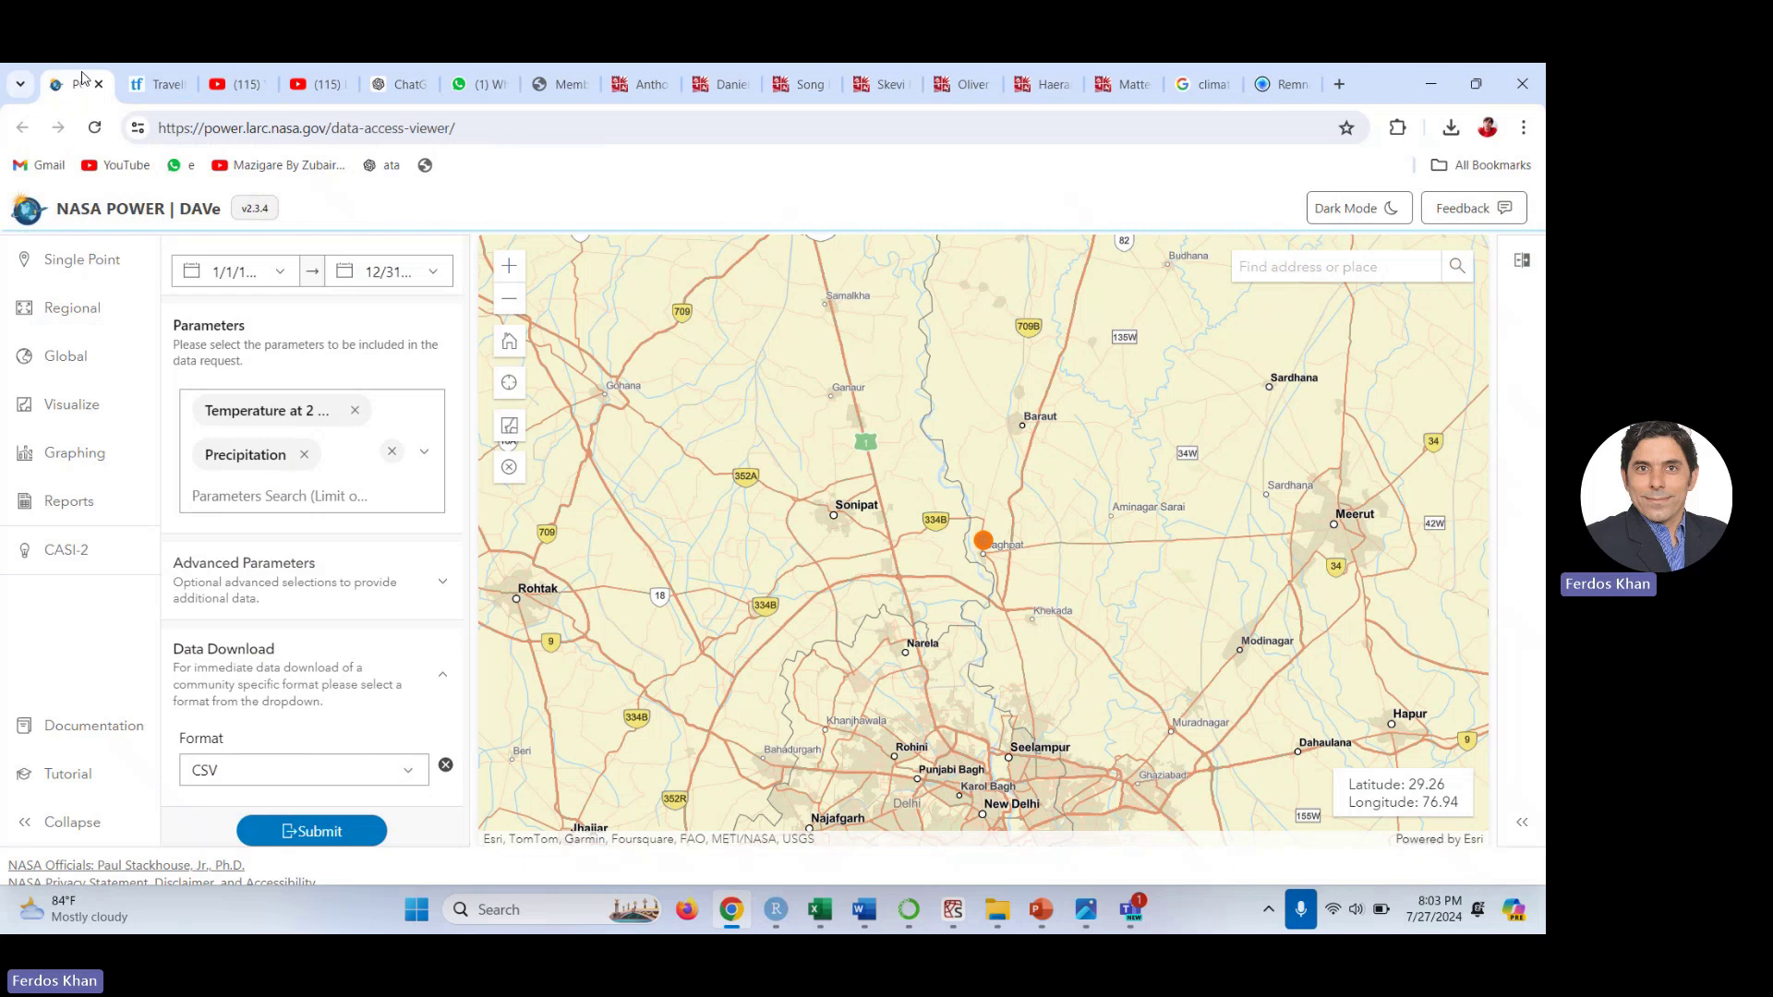
{"action": "left_click", "coordinate": [1301, 84]}
{"action": "left_click", "coordinate": [1096, 128]}
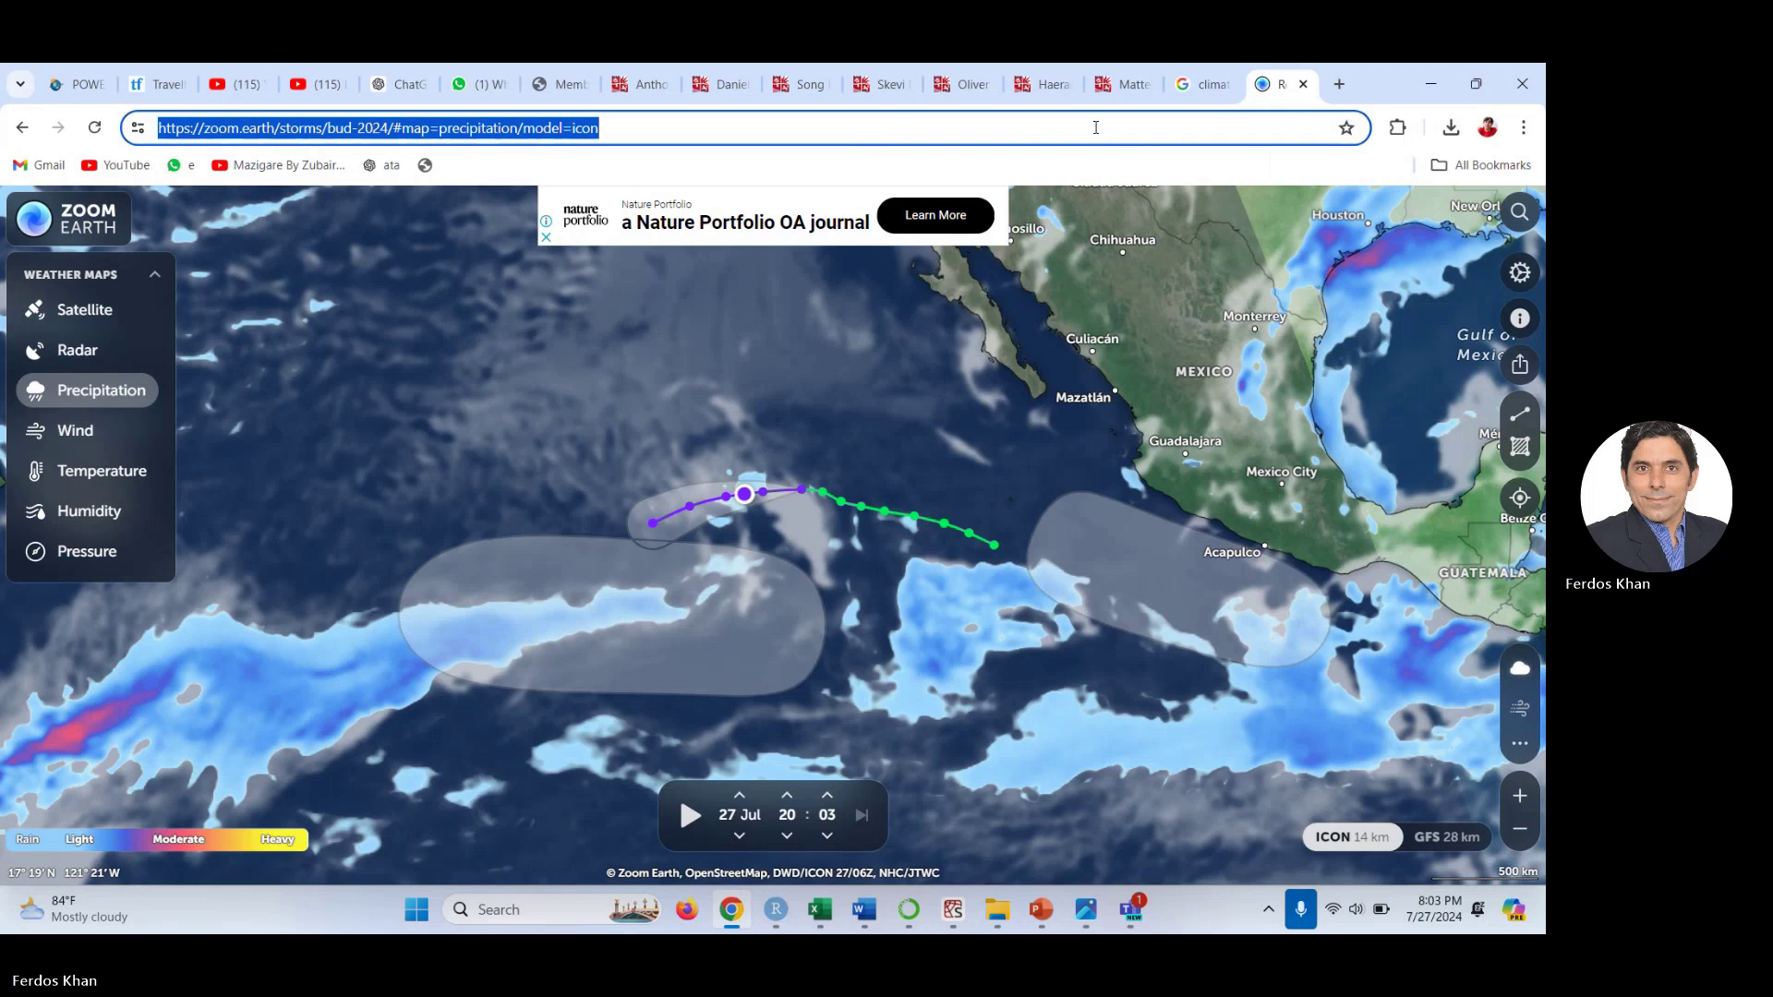
{"action": "type", "text": "google.com"}
{"action": "key", "text": "Return"}
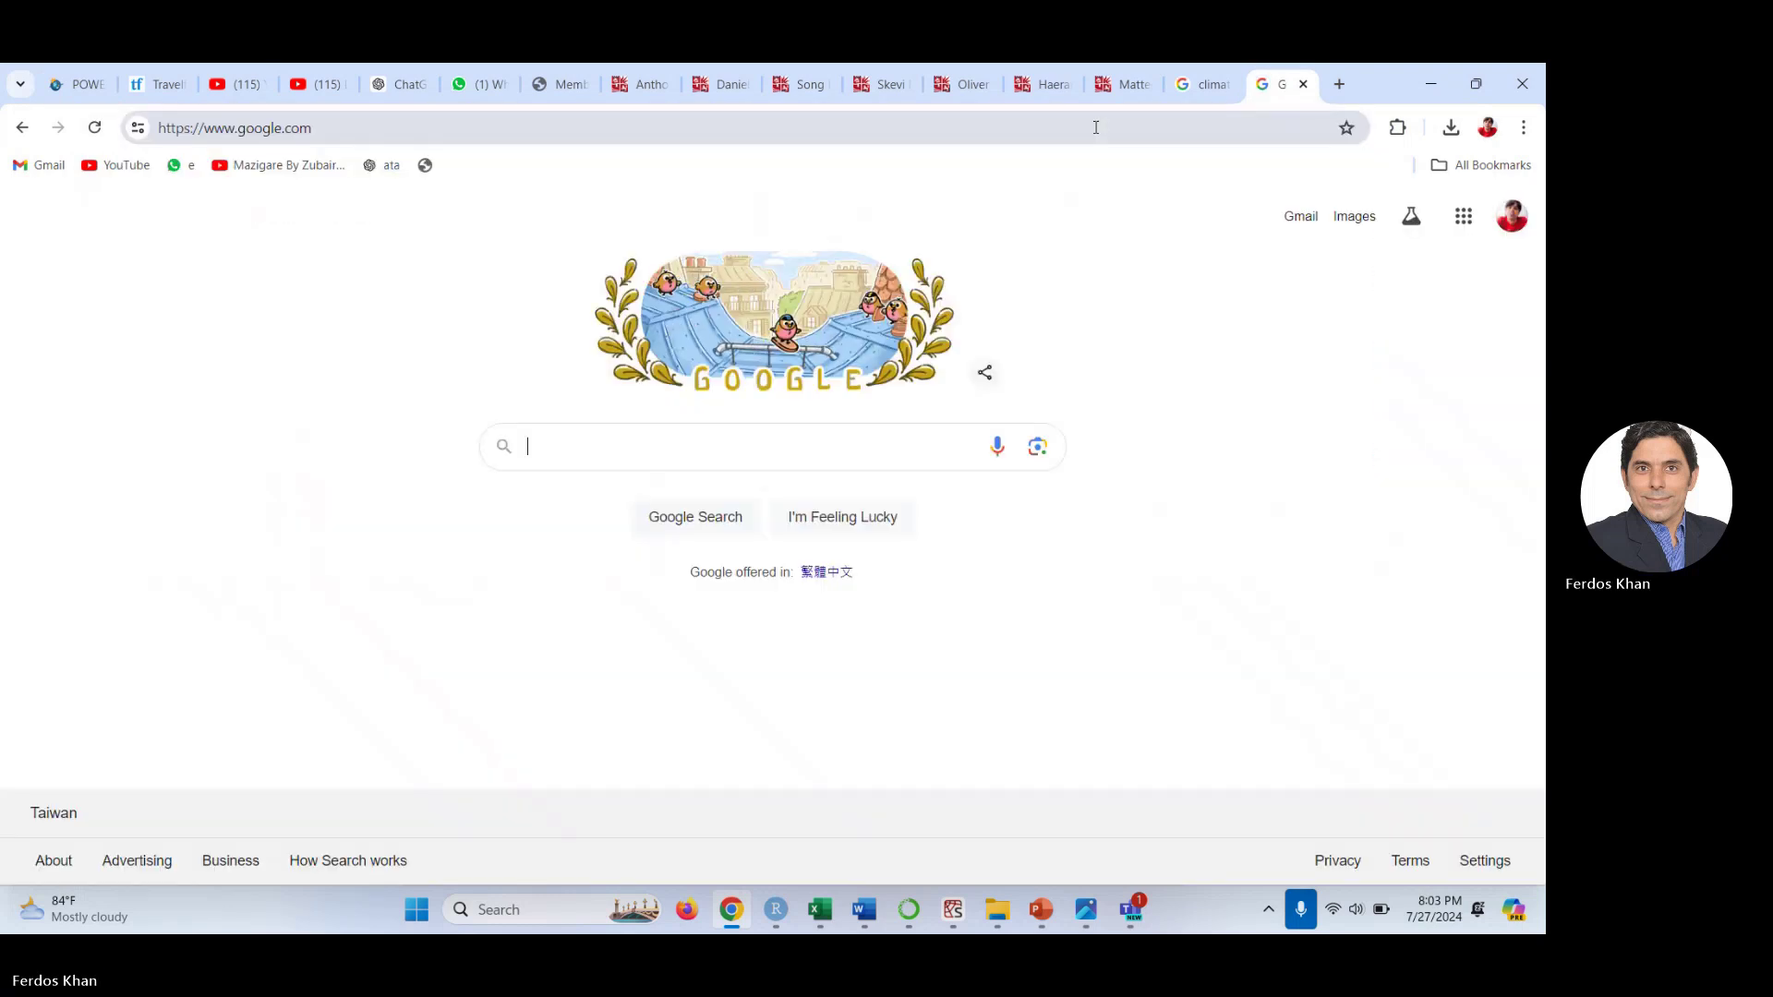
{"action": "type", "text": "Downl"}
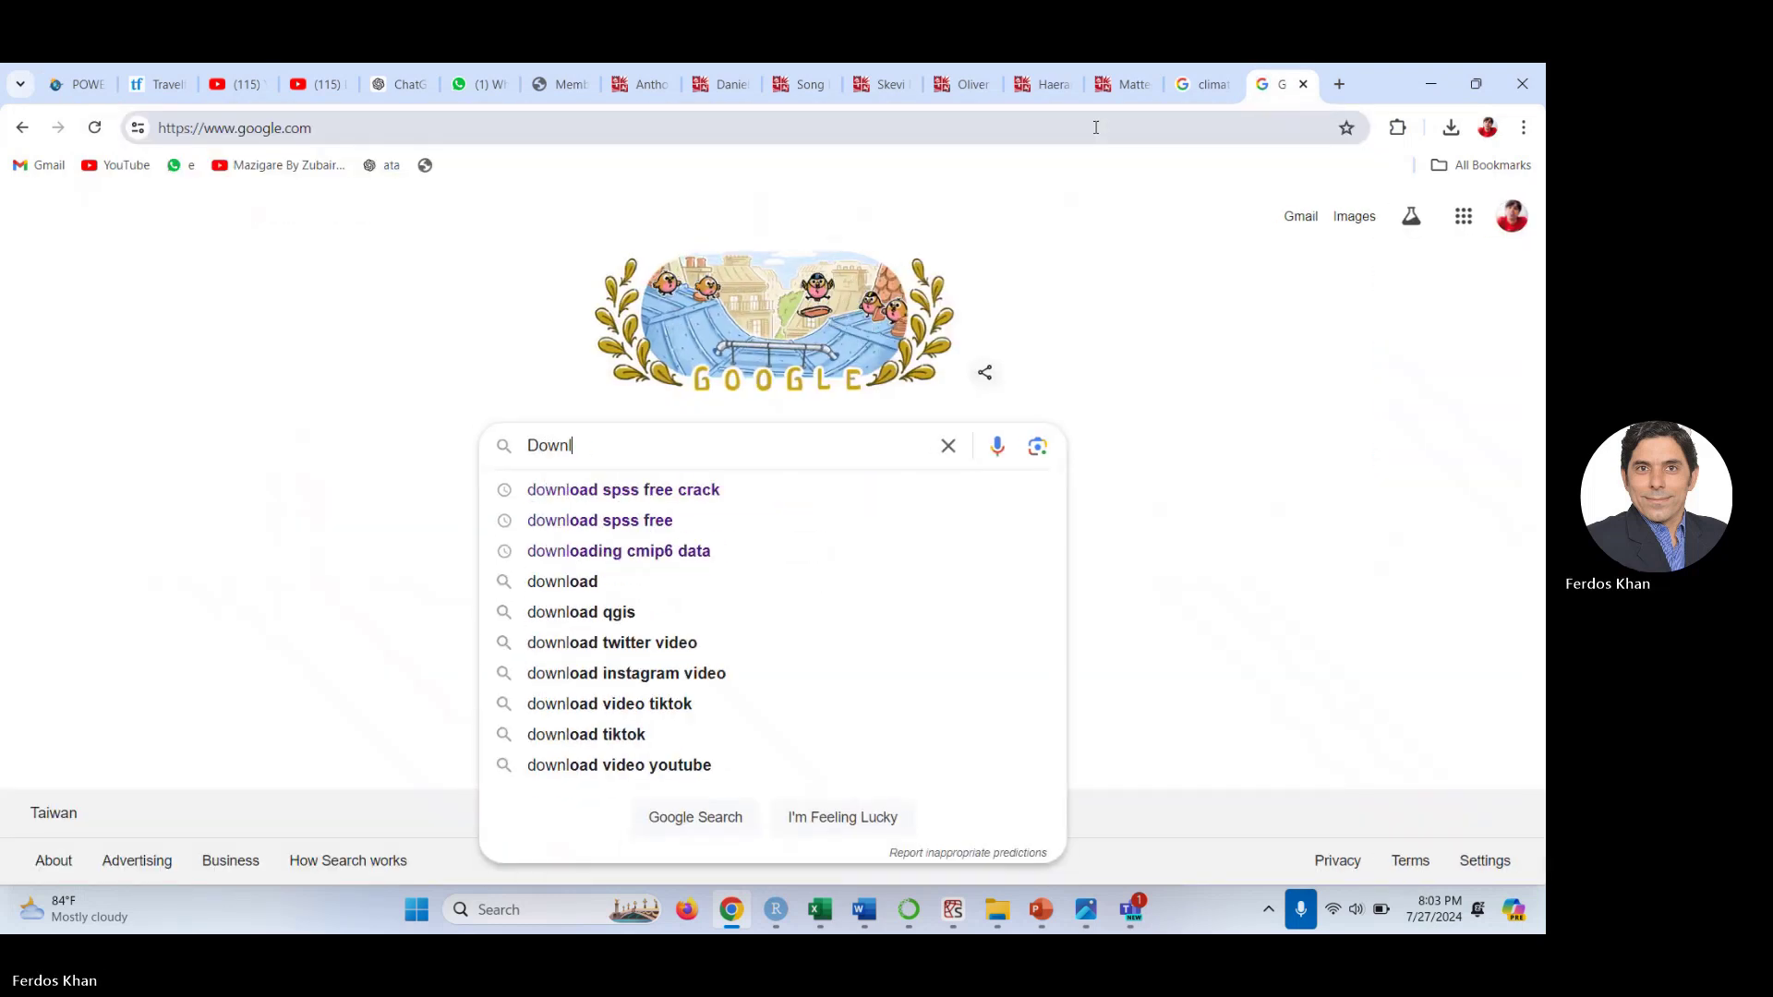
{"action": "type", "text": "oad "}
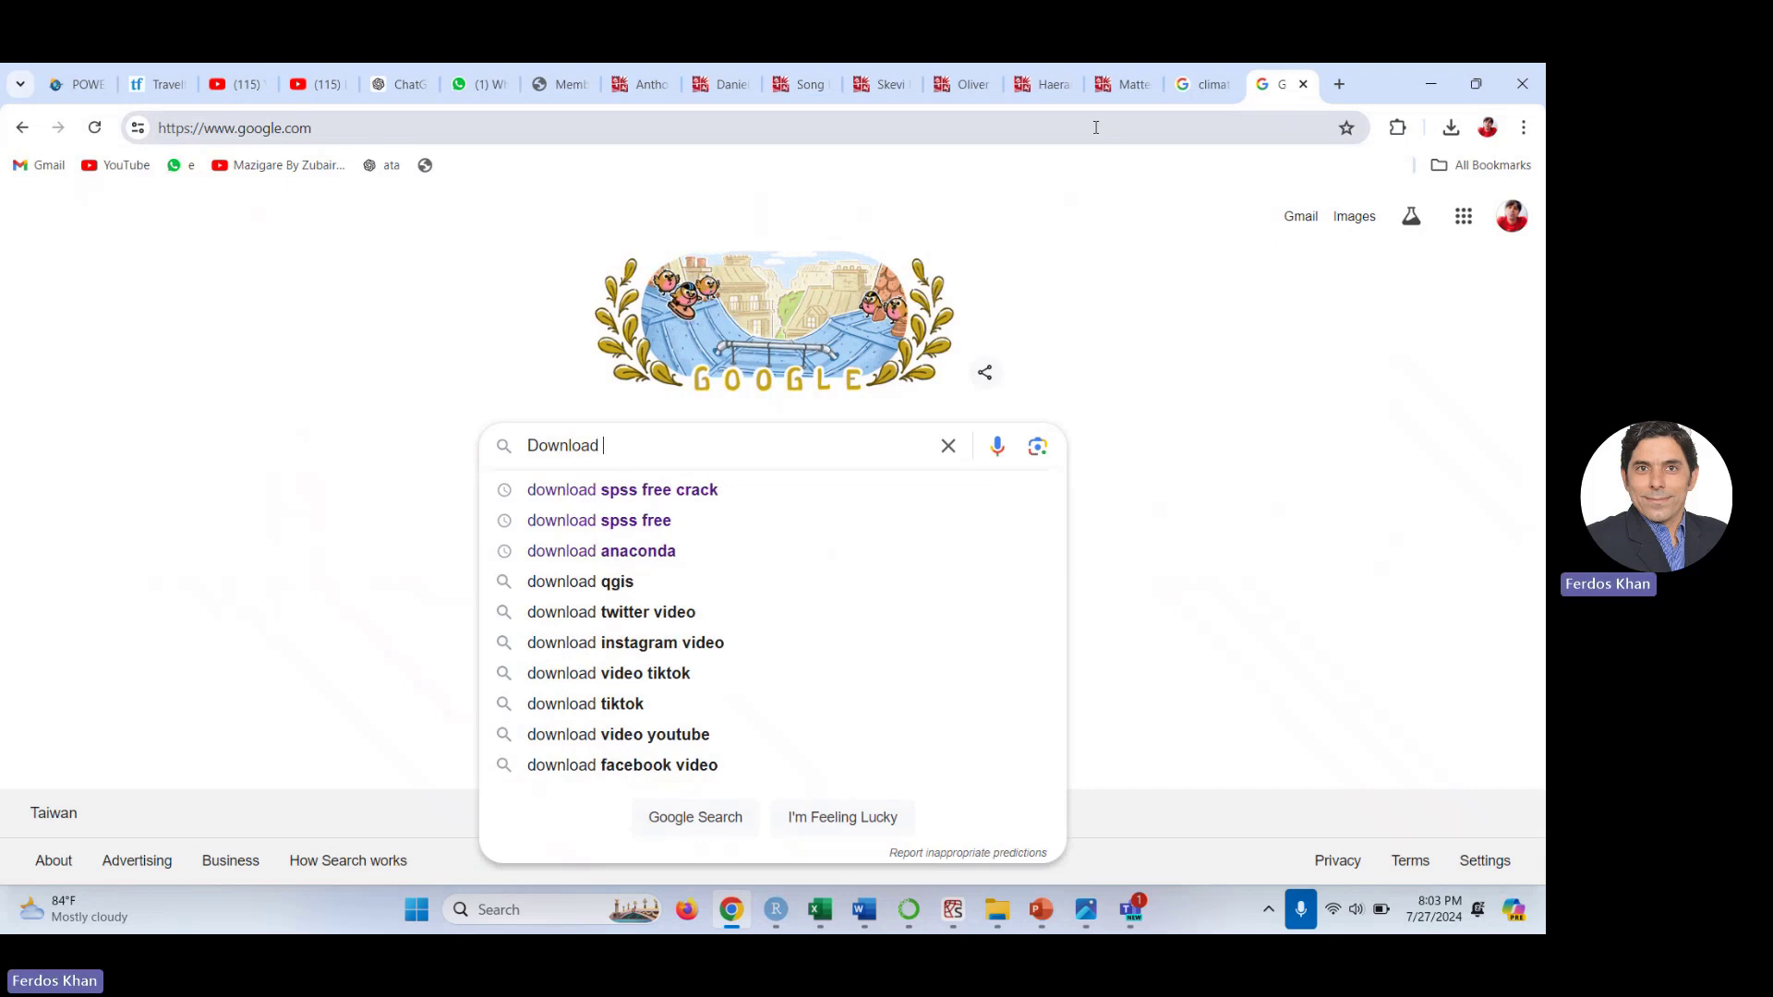
{"action": "type", "text": "data "}
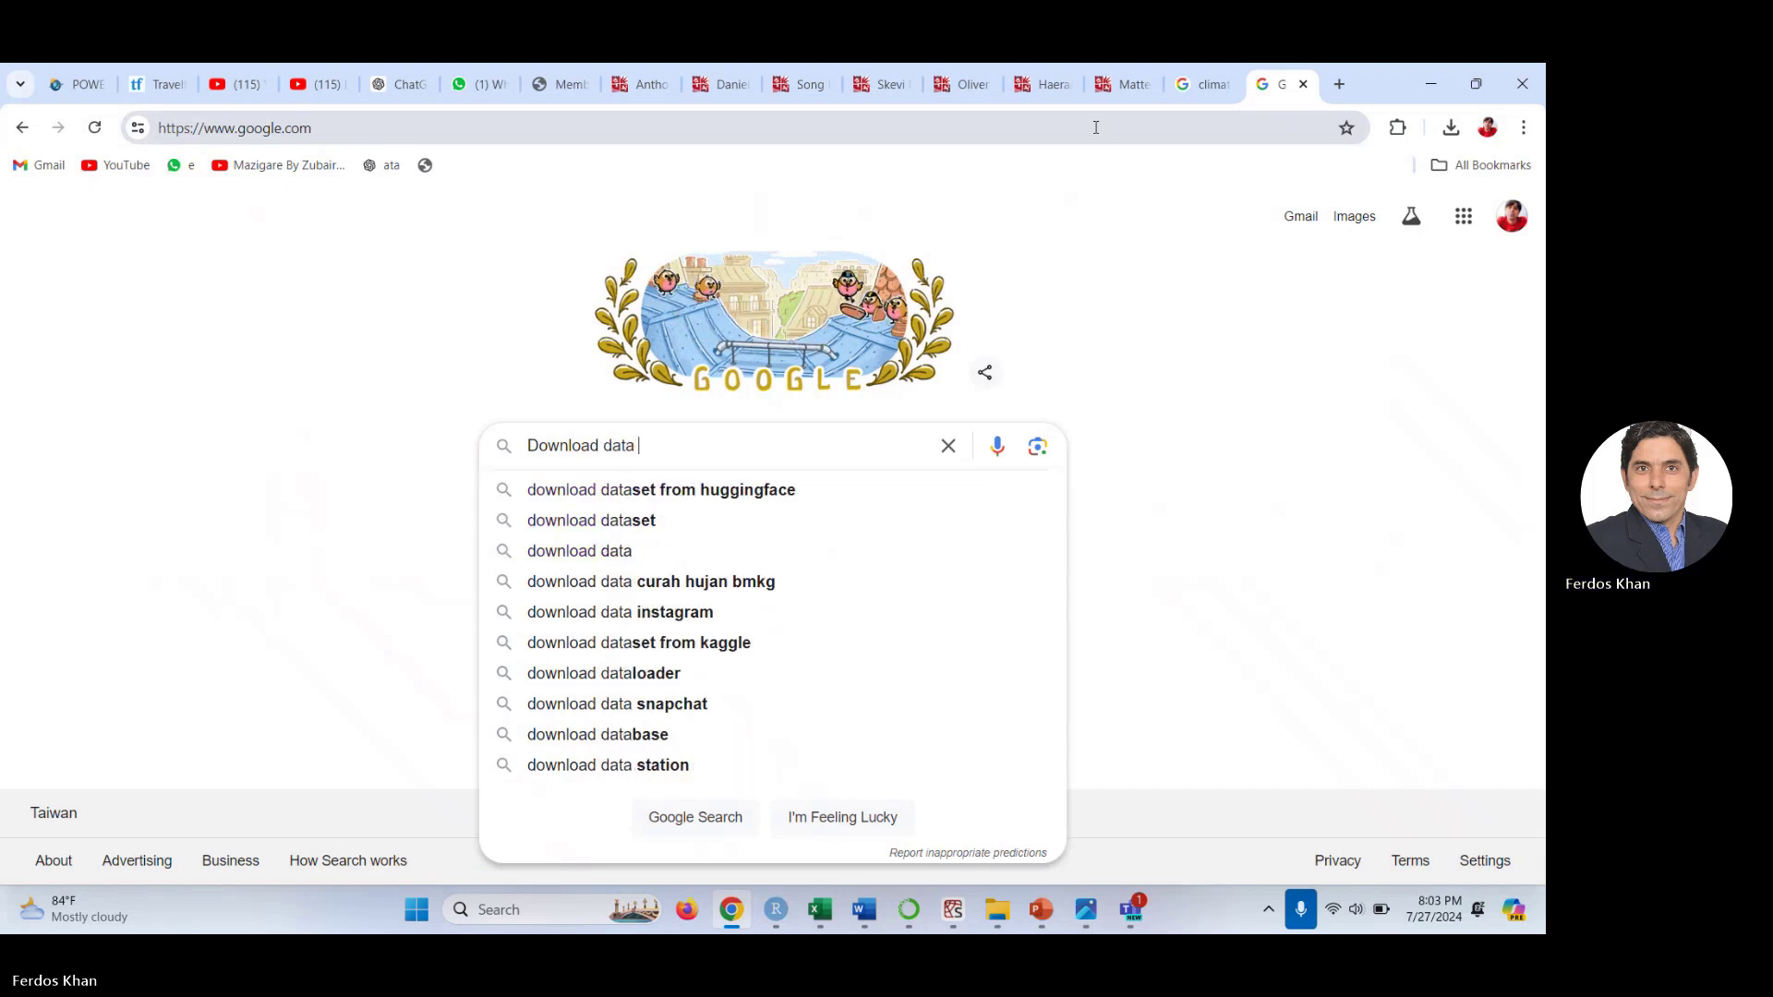
{"action": "type", "text": "from"}
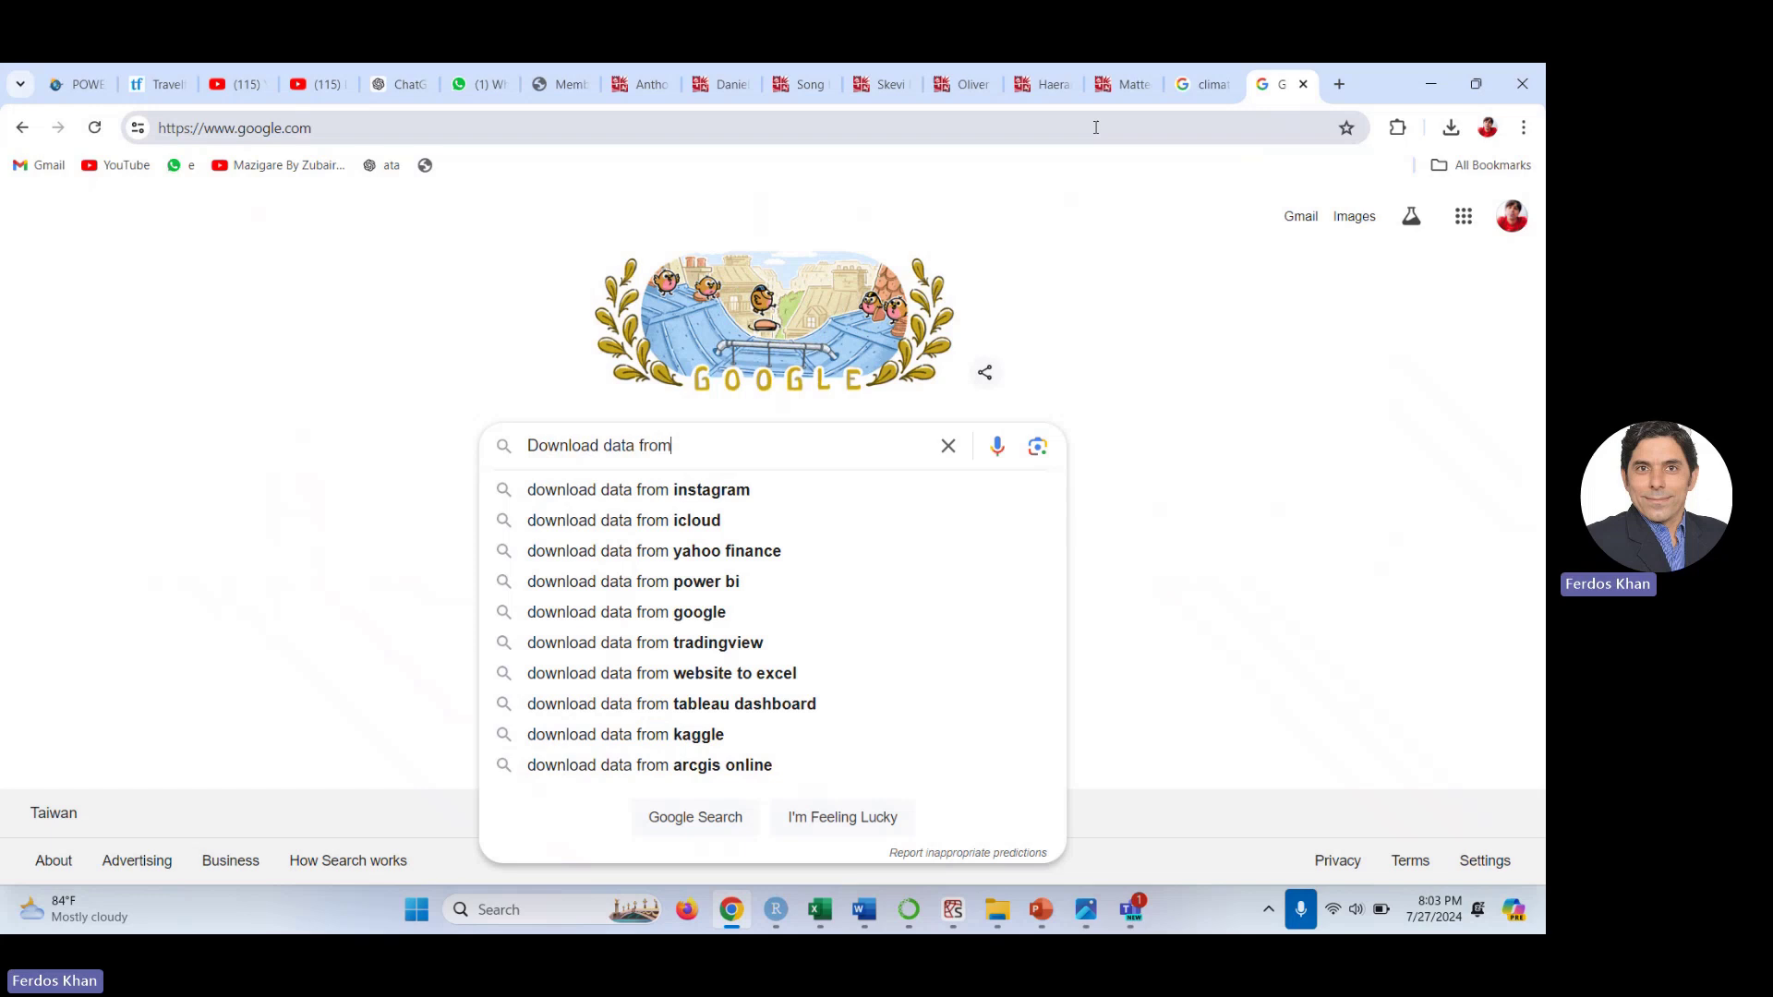
{"action": "type", "text": " N"}
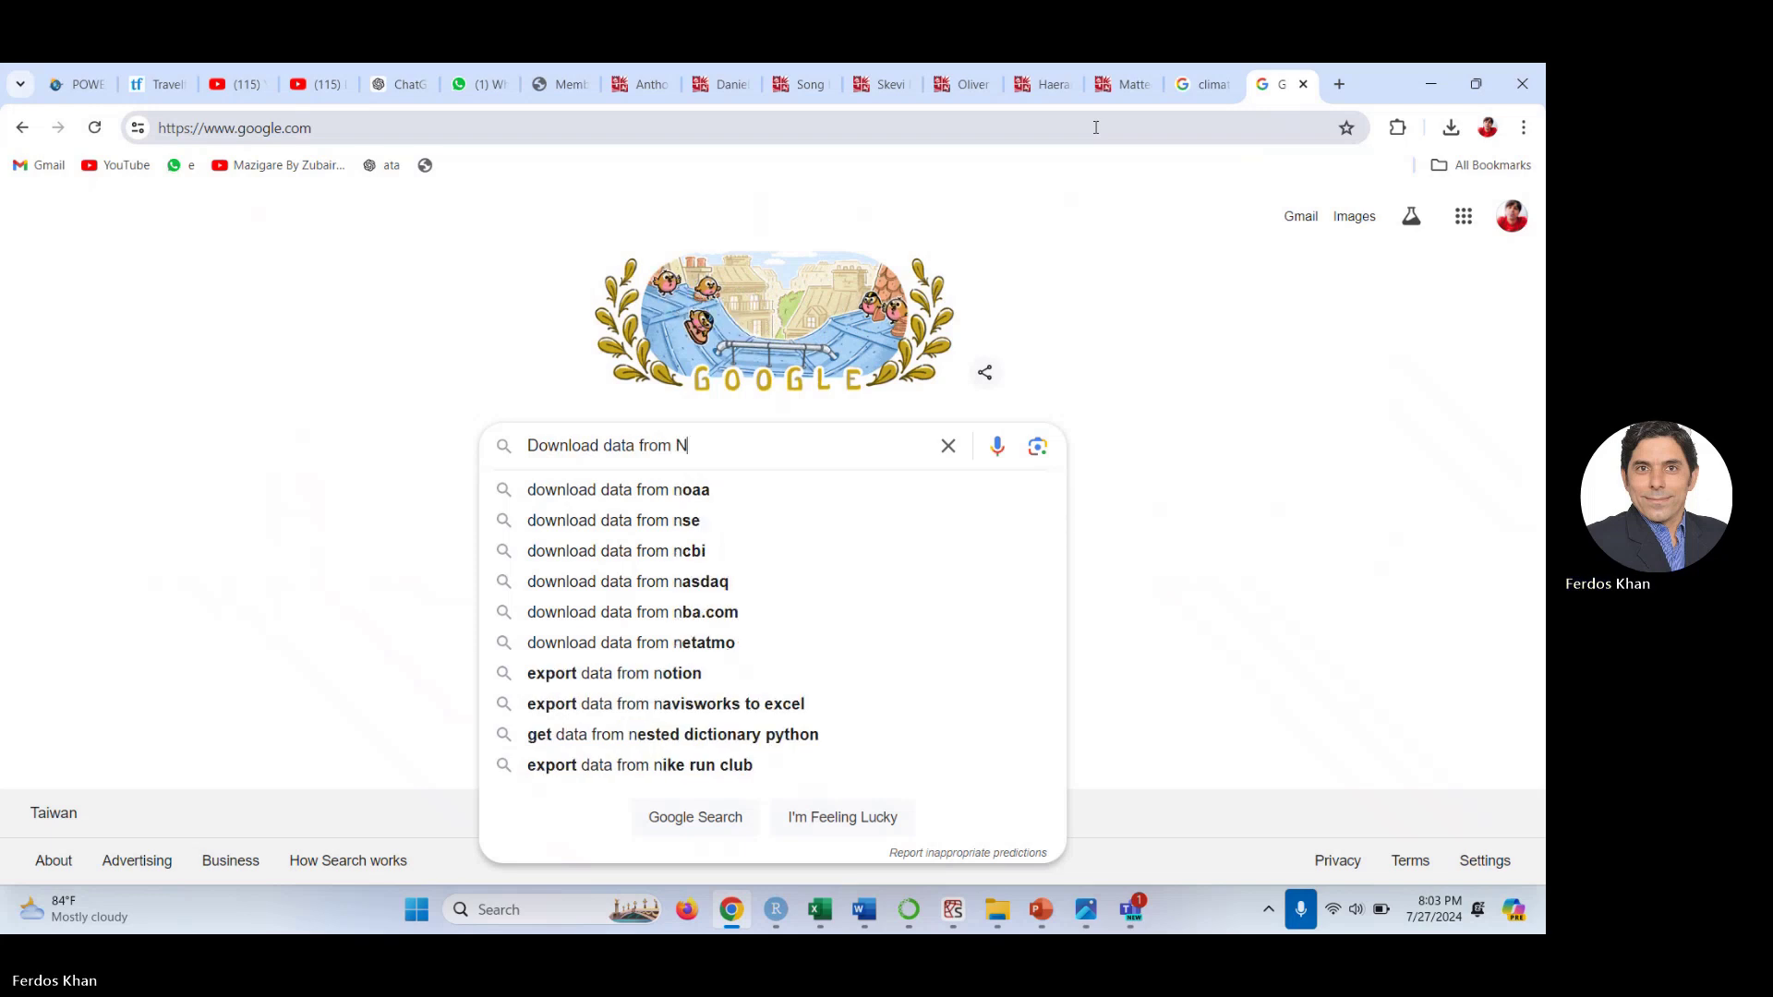
{"action": "type", "text": "ASA"}
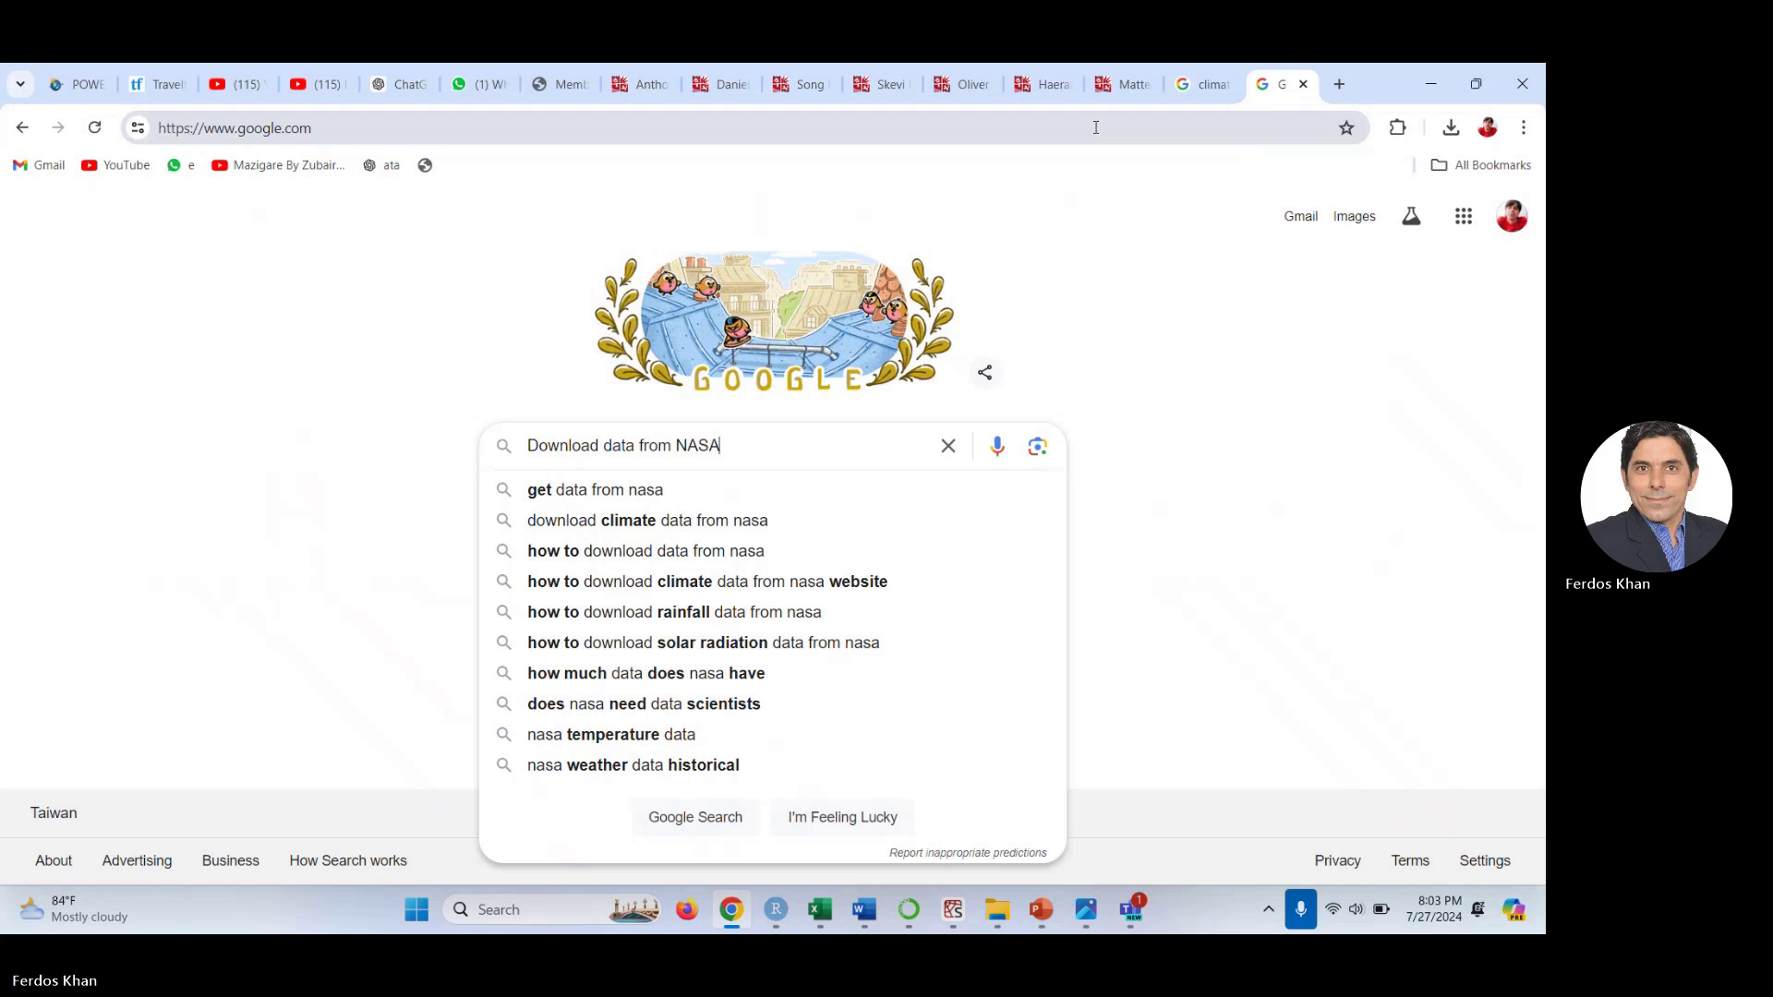
{"action": "key", "text": "Return"}
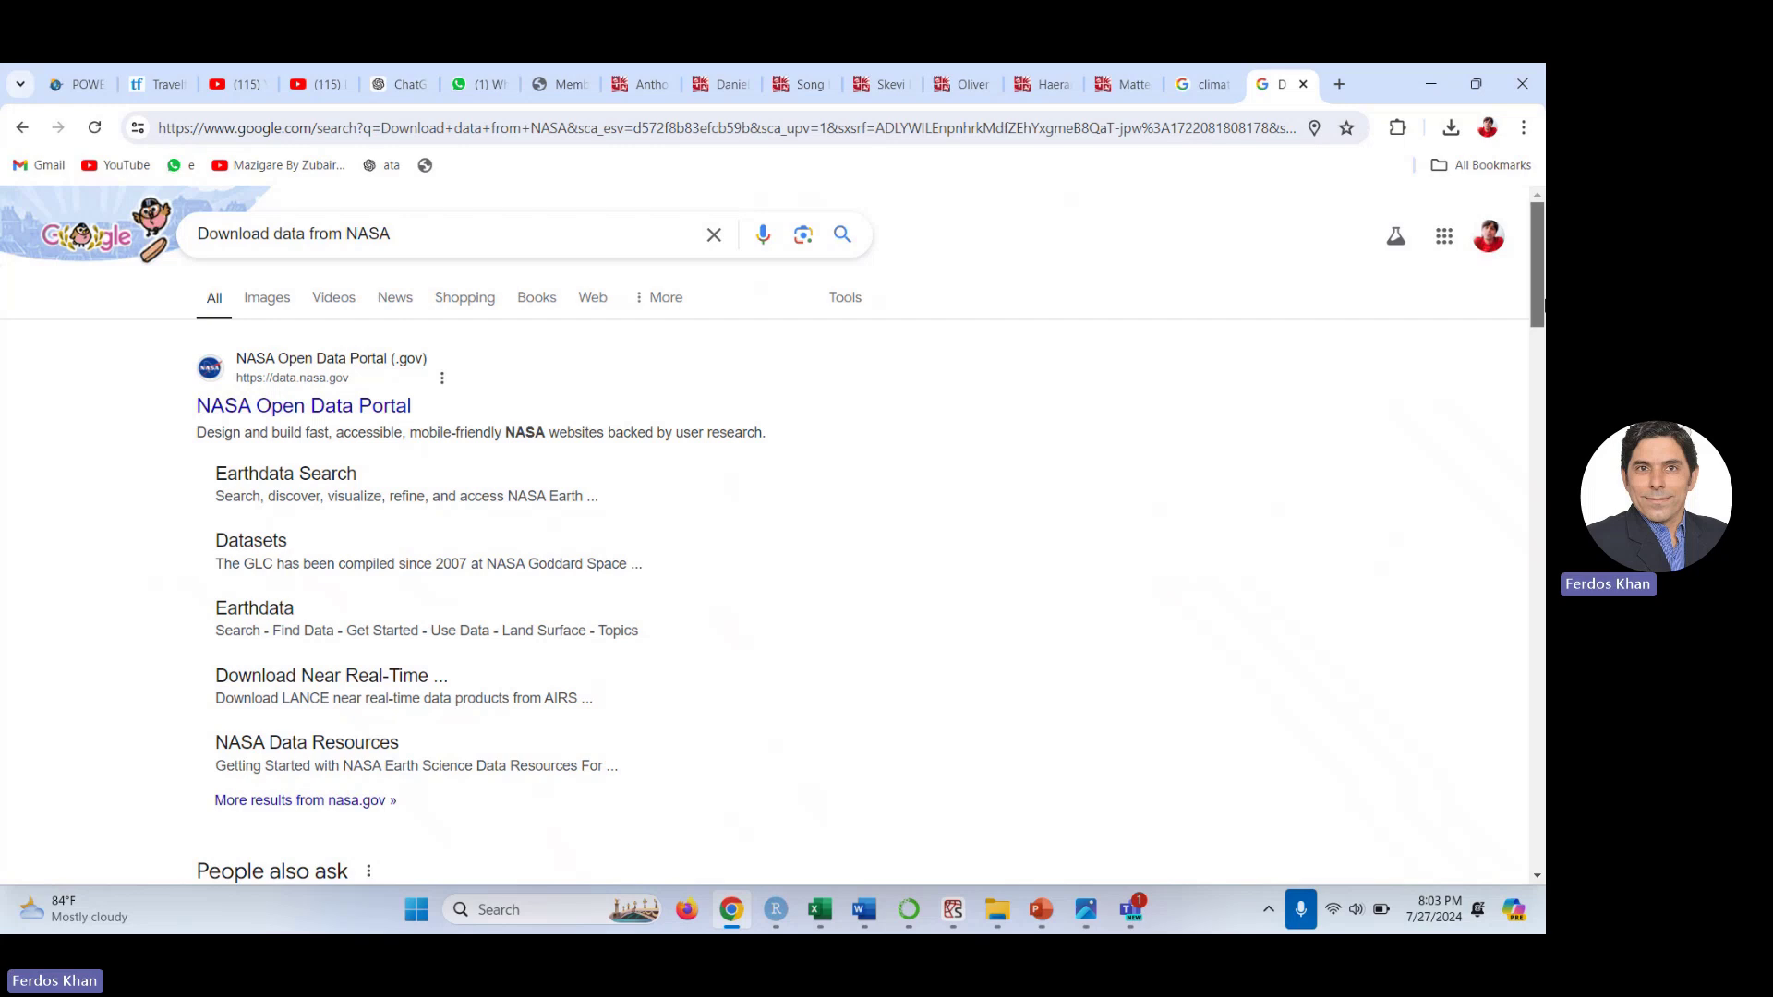
{"action": "left_click_drag", "start_coordinate": [1537, 314], "coordinate": [1537, 457]}
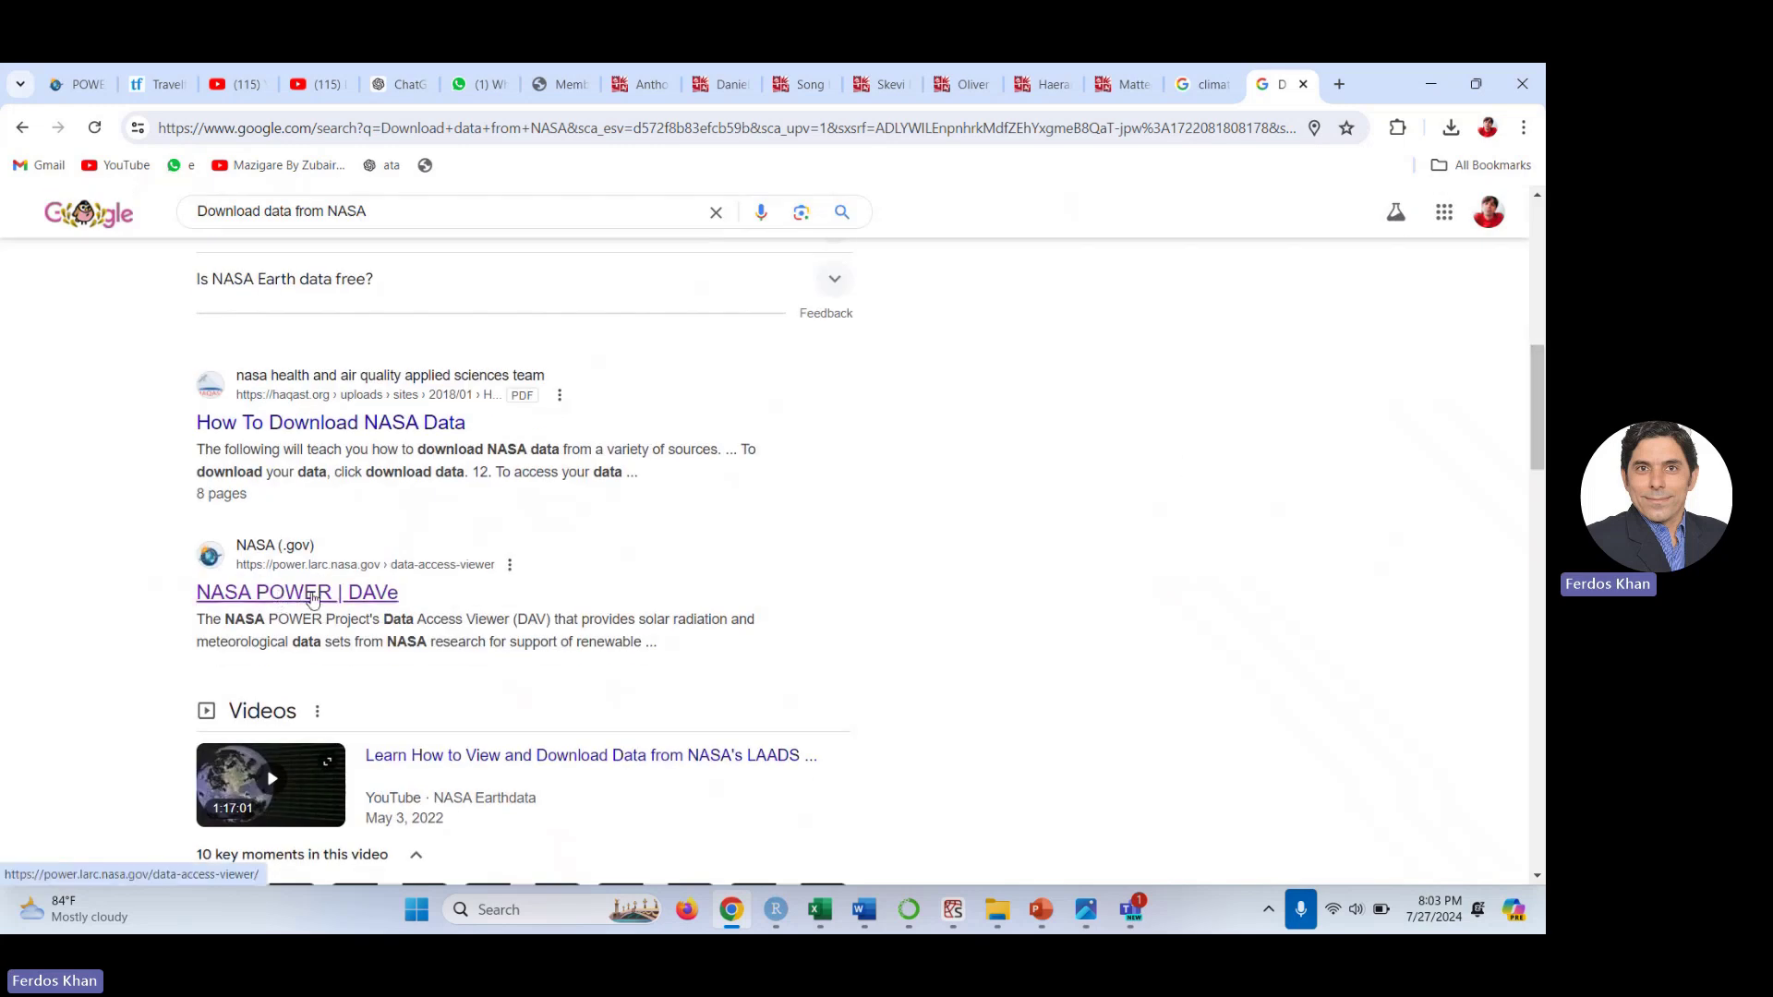
Open the NASA POWER | DAVe result in a new tab after comparing with the earlier POWER tab
{"action": "left_click", "coordinate": [312, 596]}
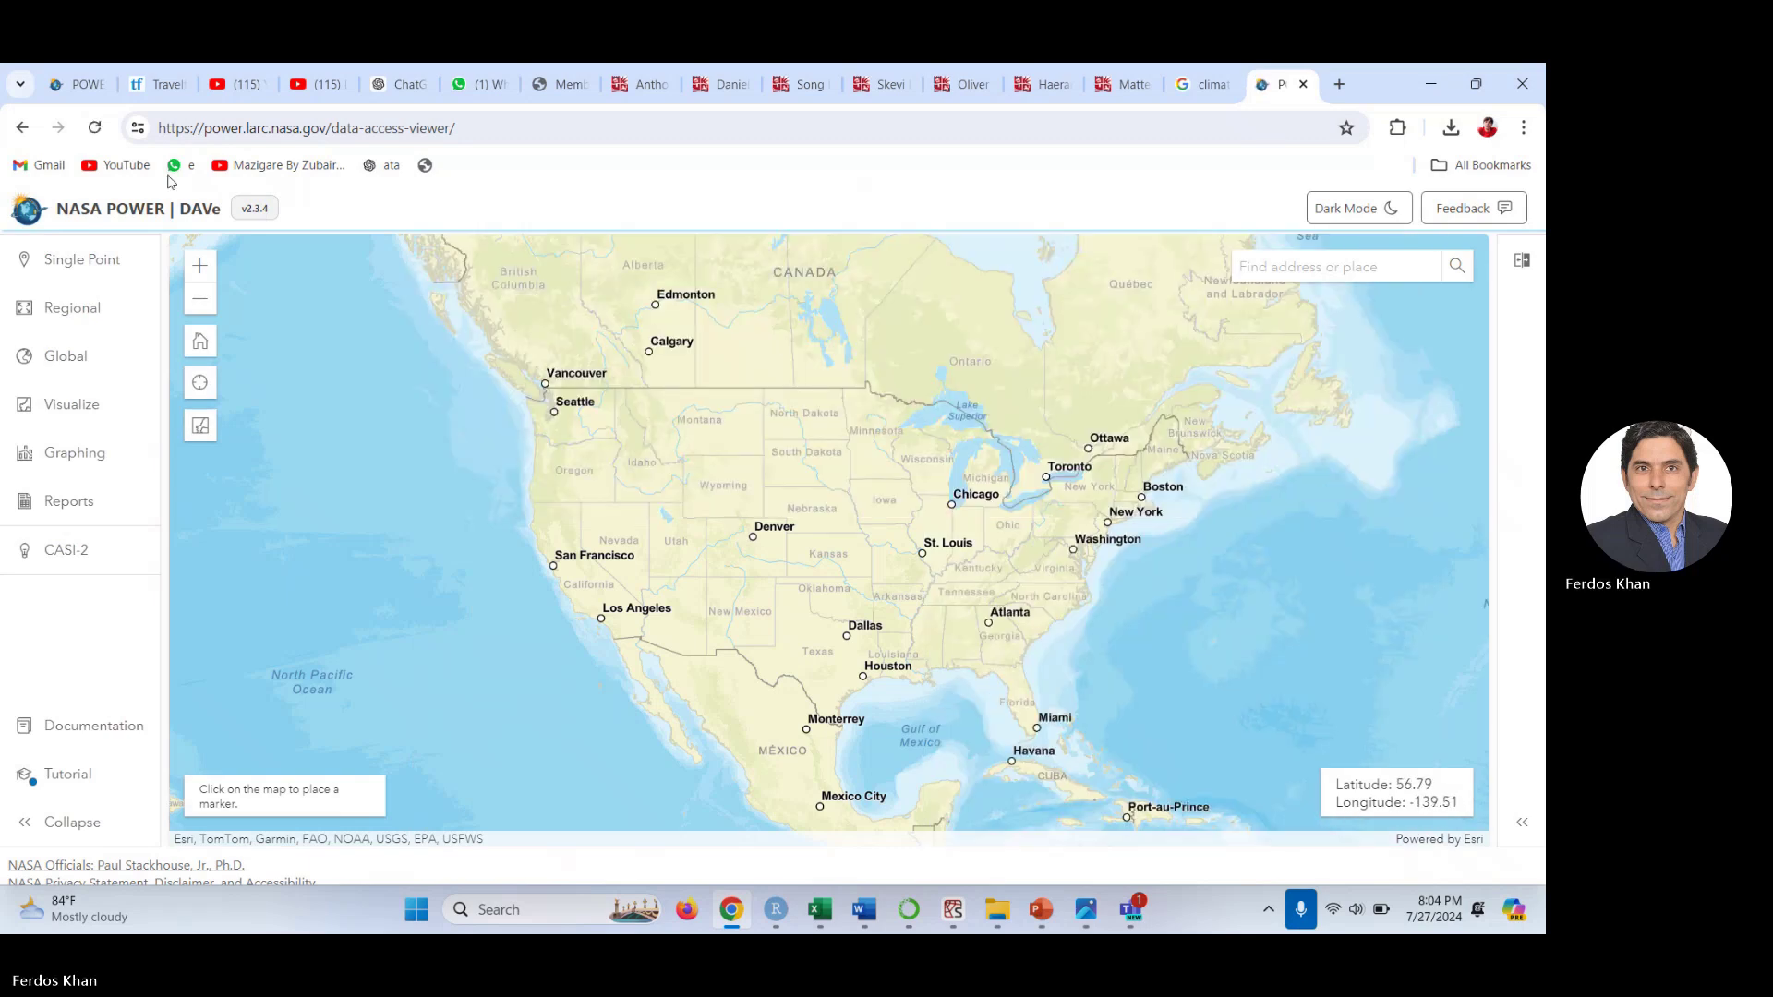
{"action": "left_click", "coordinate": [80, 86]}
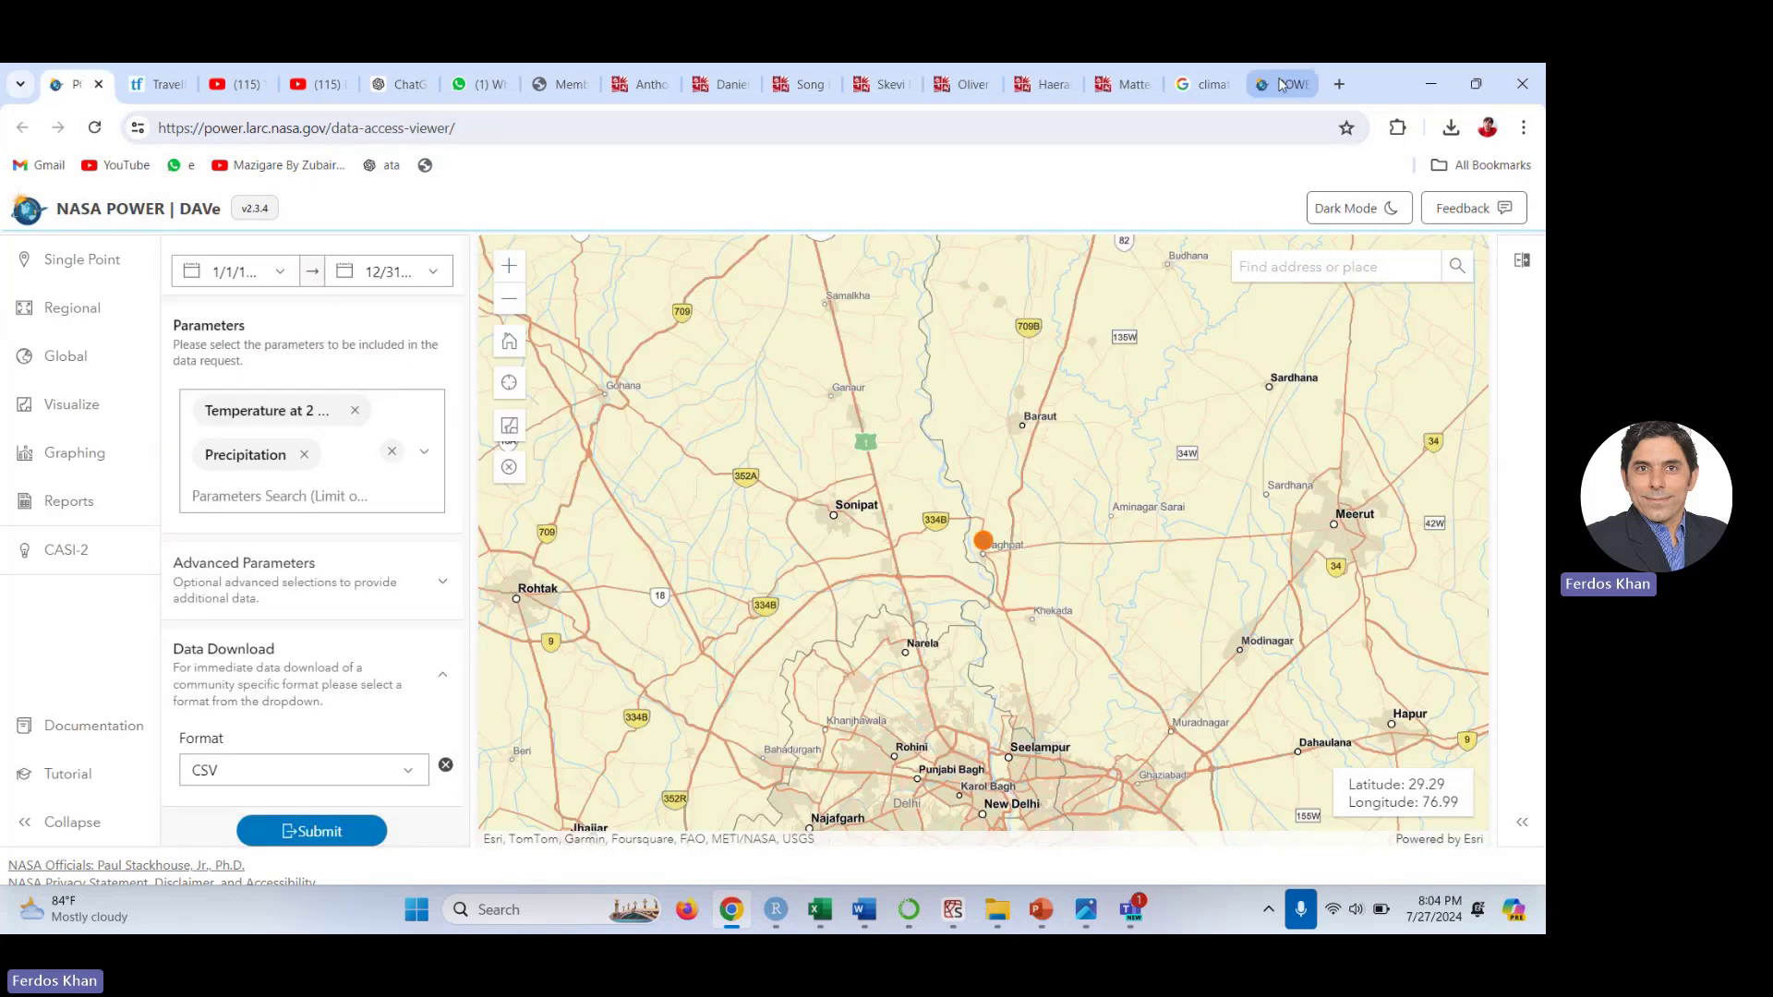
{"action": "key", "text": "ctrl+9"}
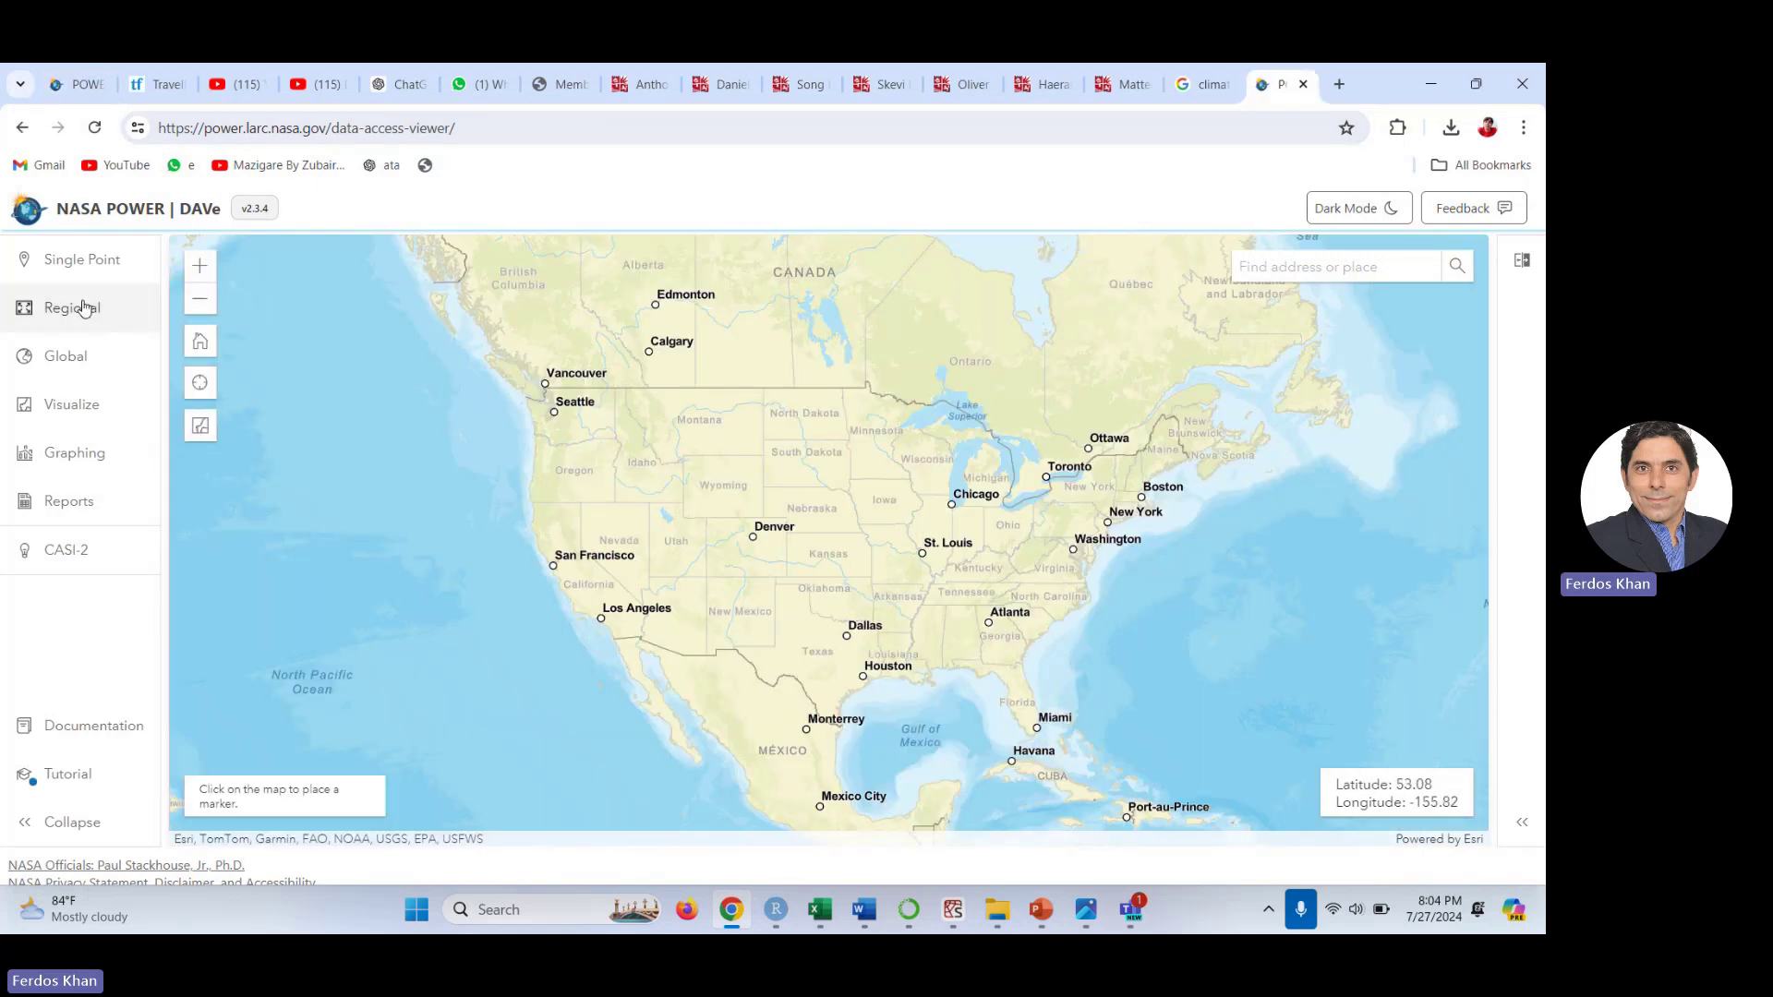
Start a Single Point request using the Agroclimatology community and Daily temporal level
{"action": "left_click", "coordinate": [83, 262]}
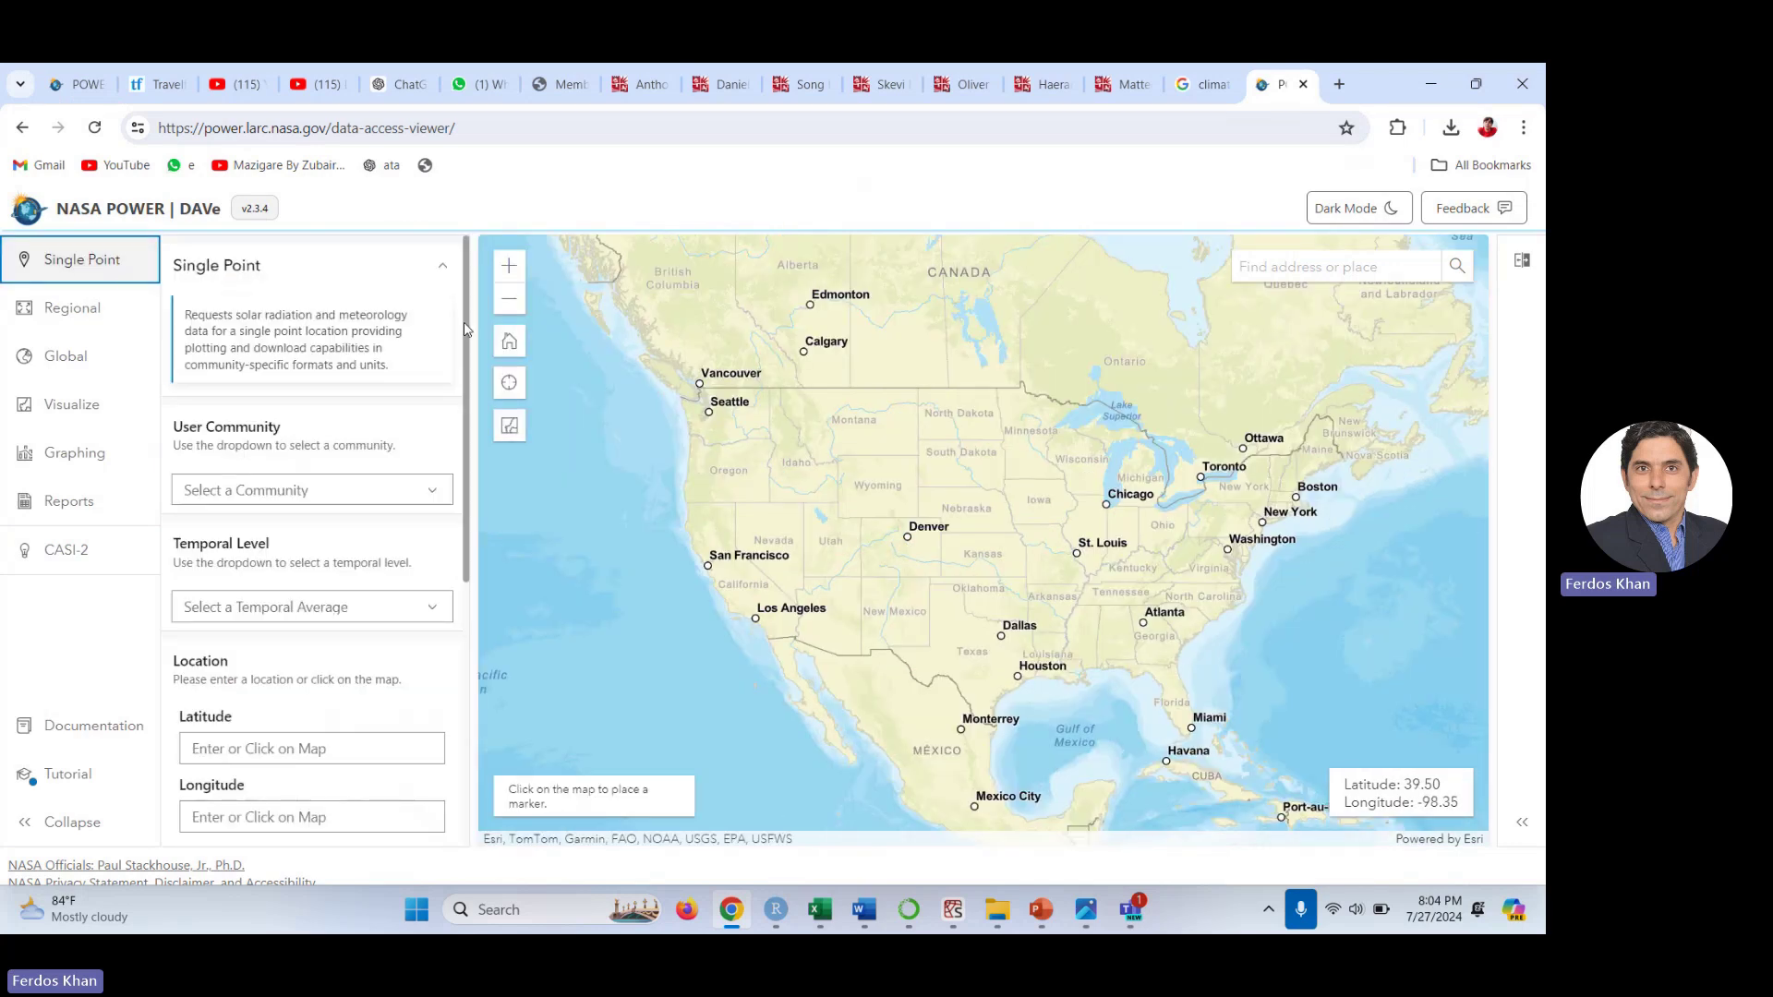
{"action": "scroll", "coordinate": [464, 341], "scroll_direction": "down", "scroll_amount": 1}
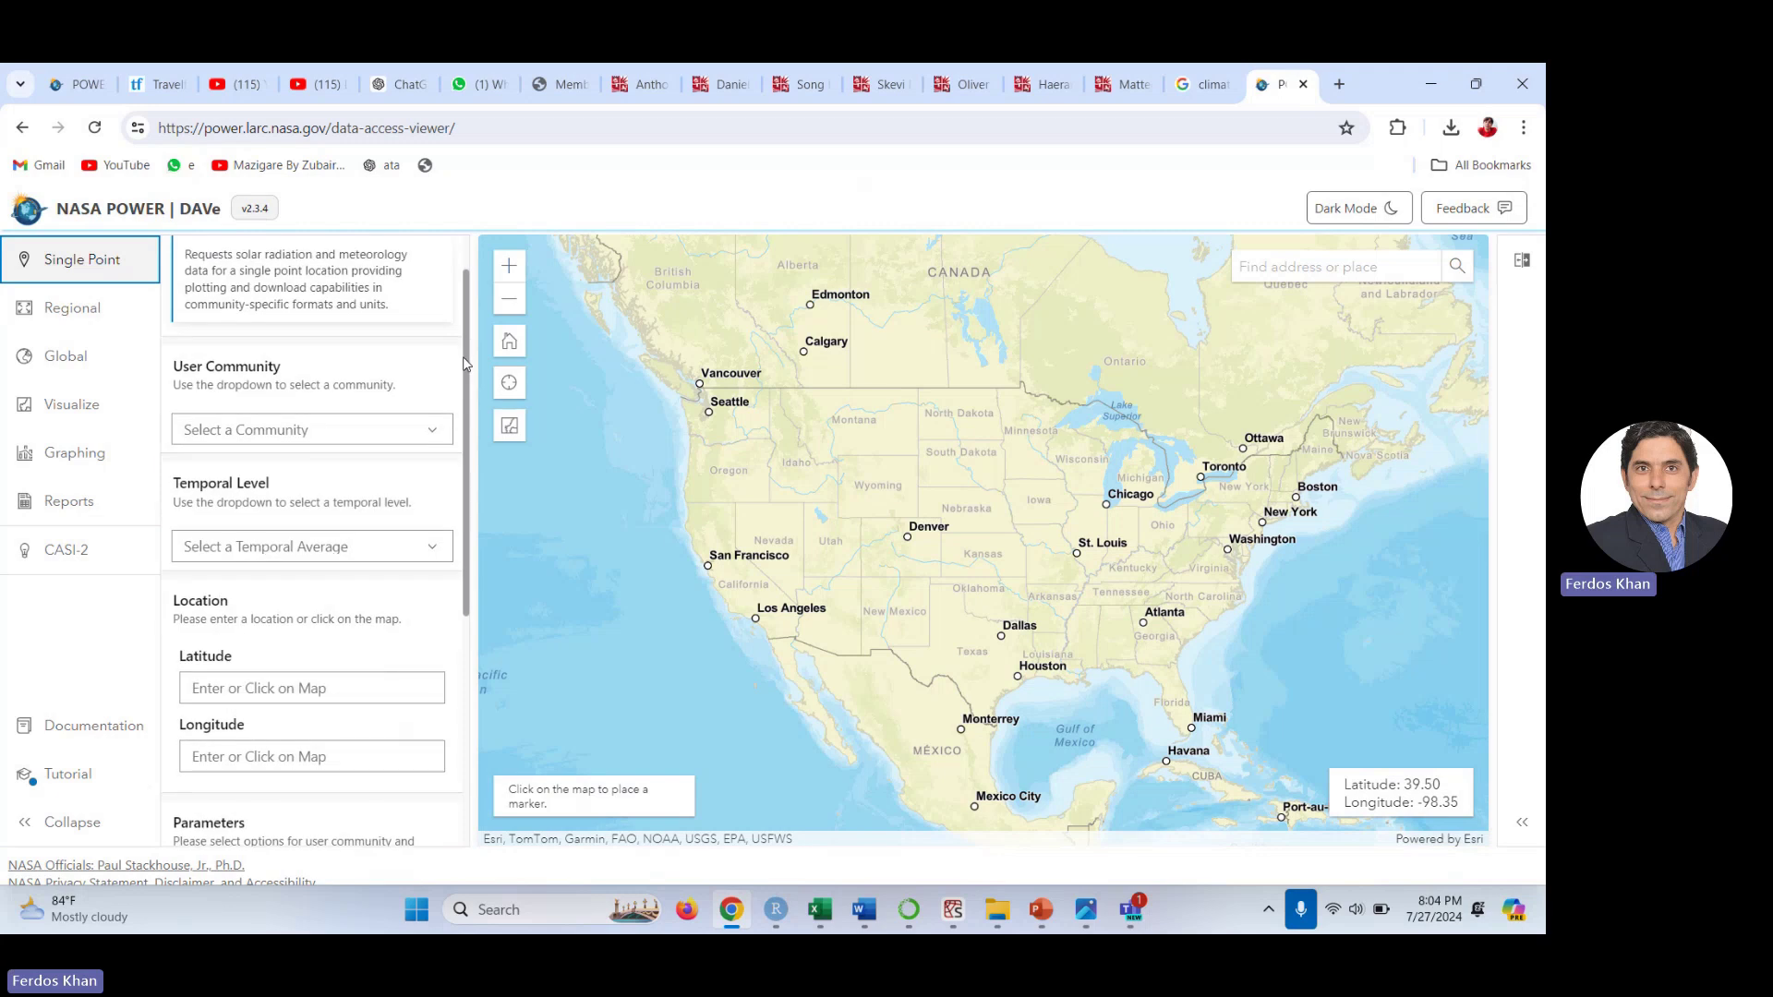
{"action": "left_click", "coordinate": [434, 430]}
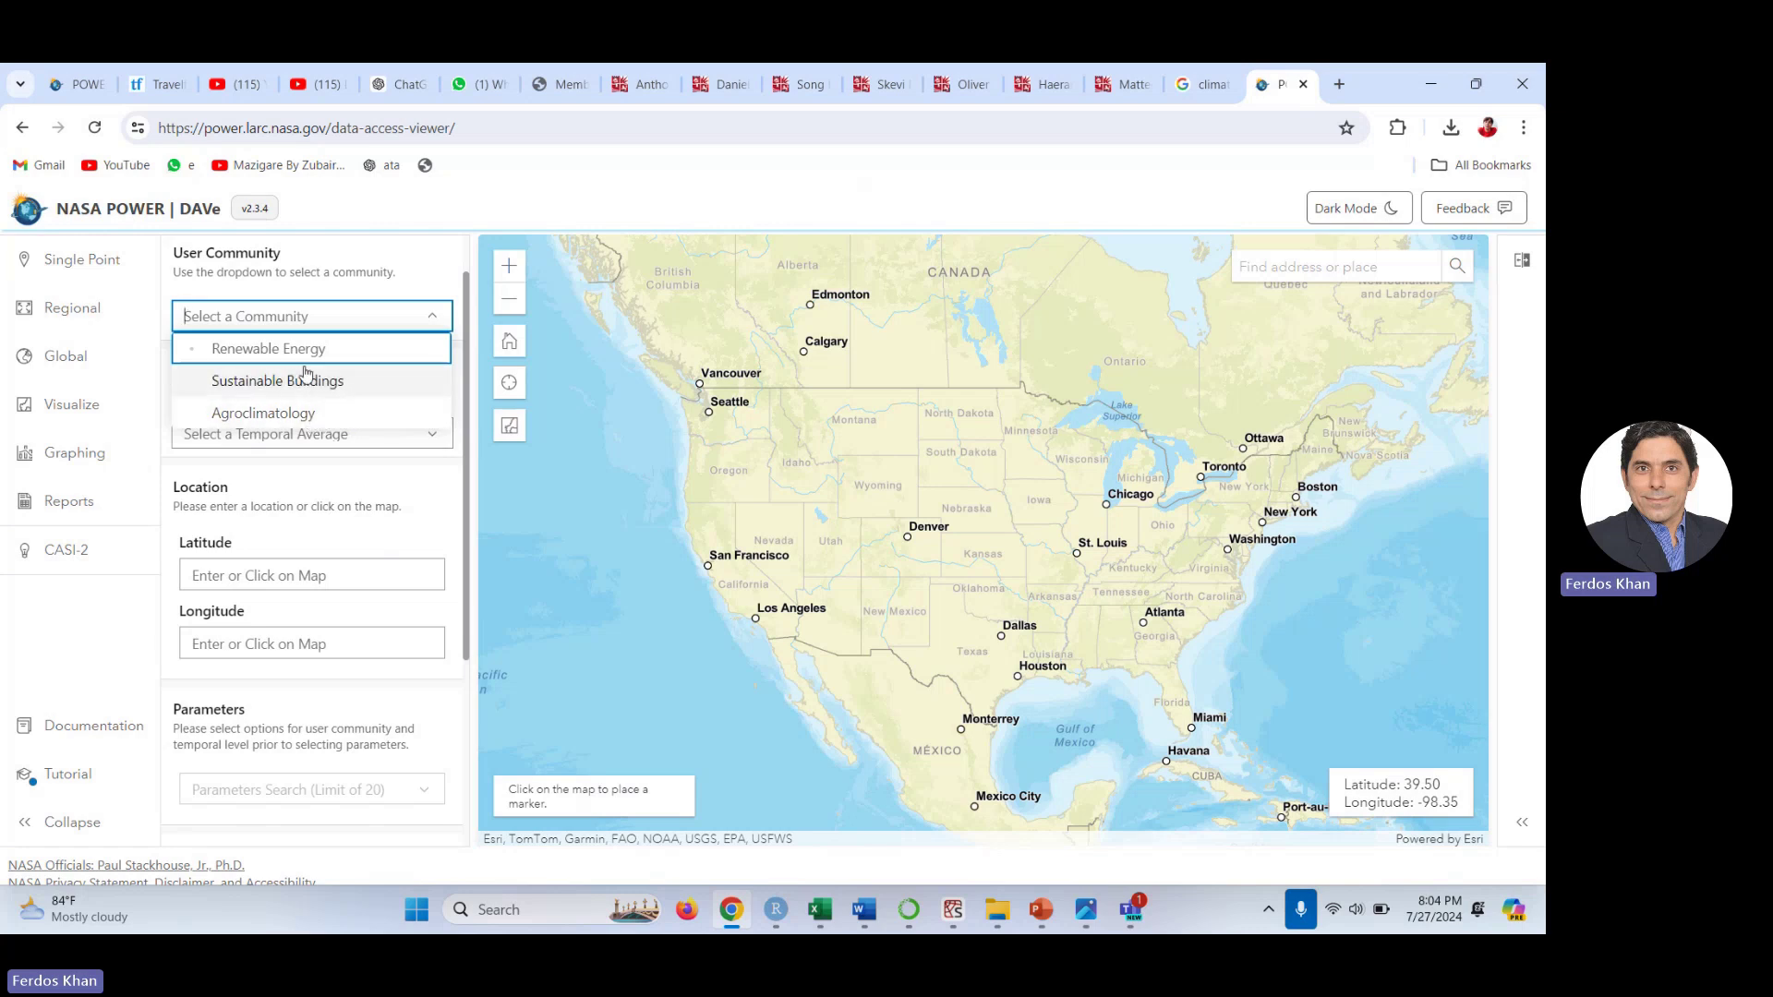
{"action": "left_click", "coordinate": [311, 415]}
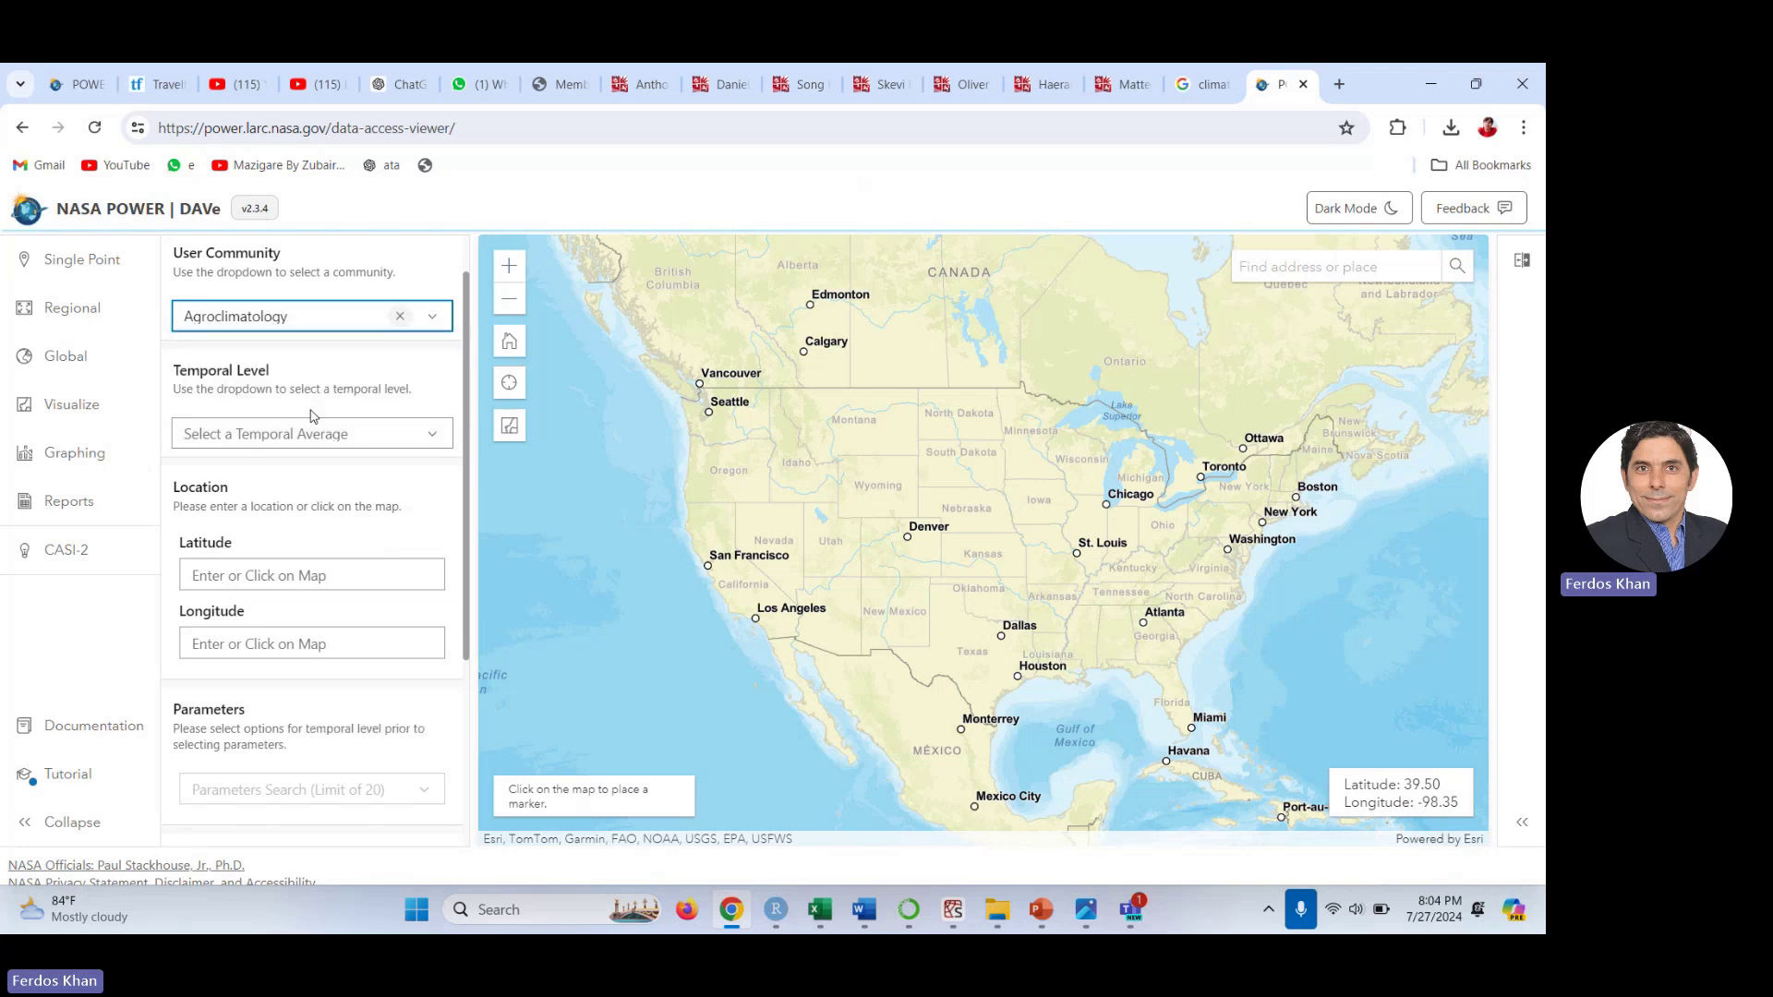
{"action": "left_click", "coordinate": [431, 441]}
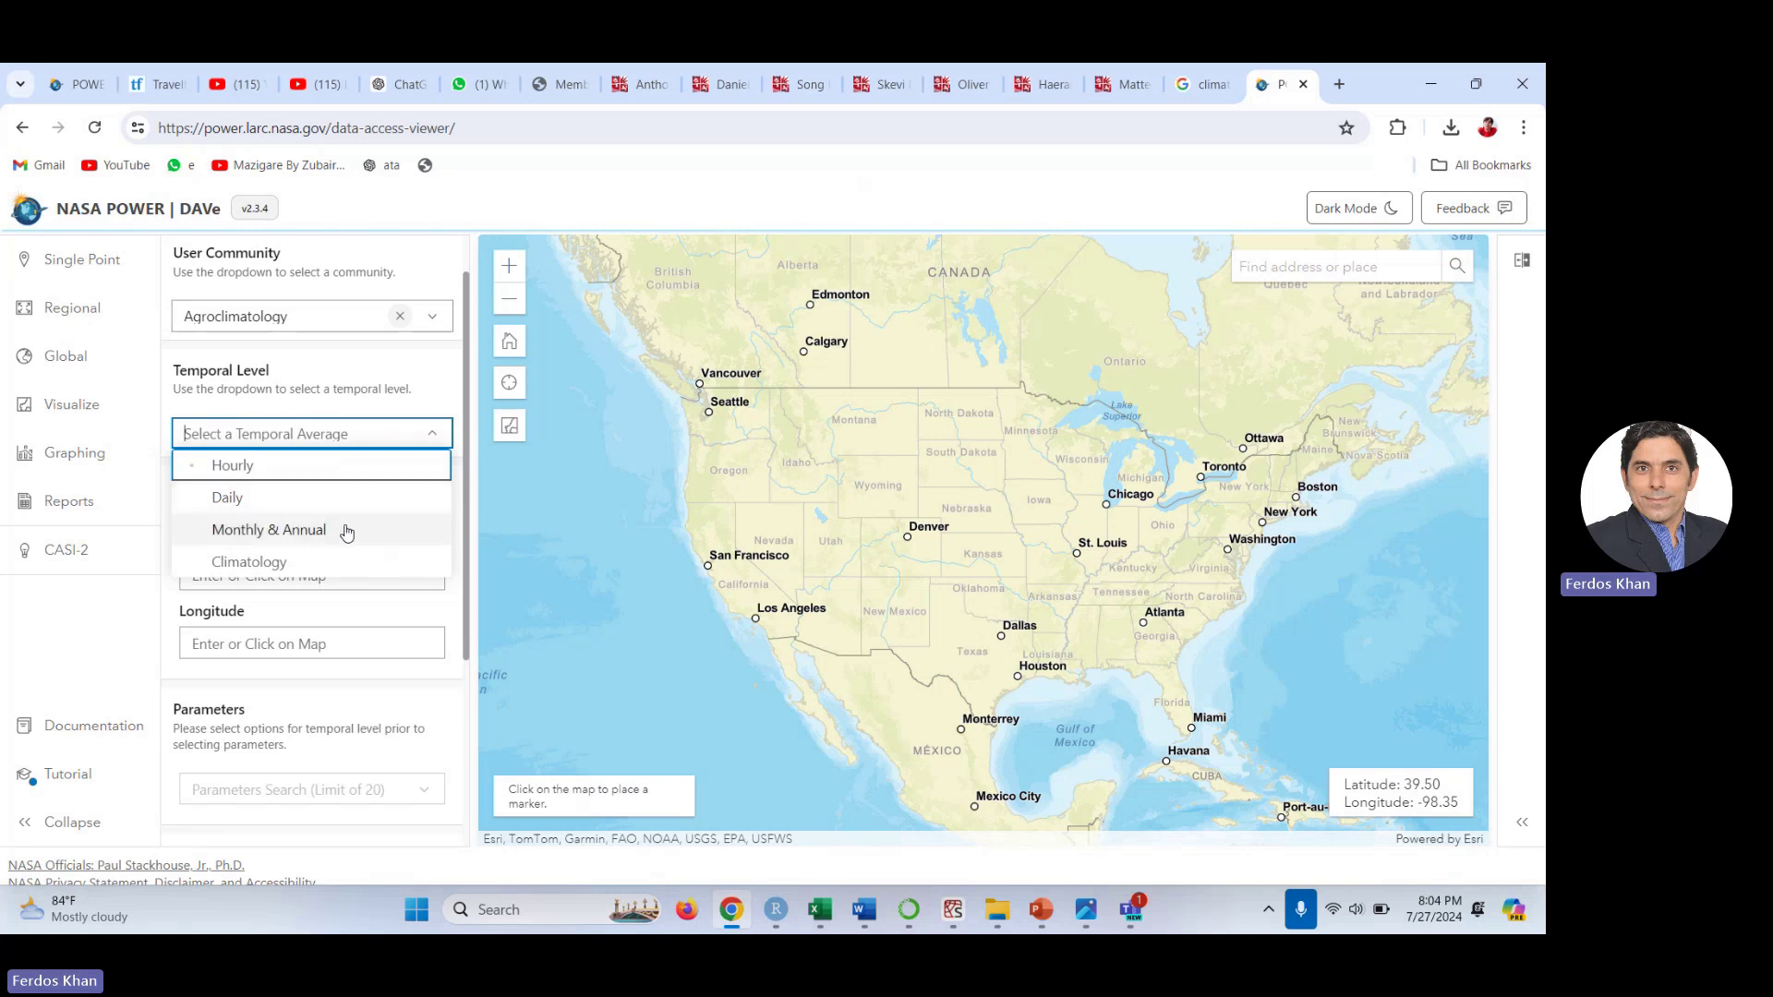
{"action": "left_click", "coordinate": [299, 504]}
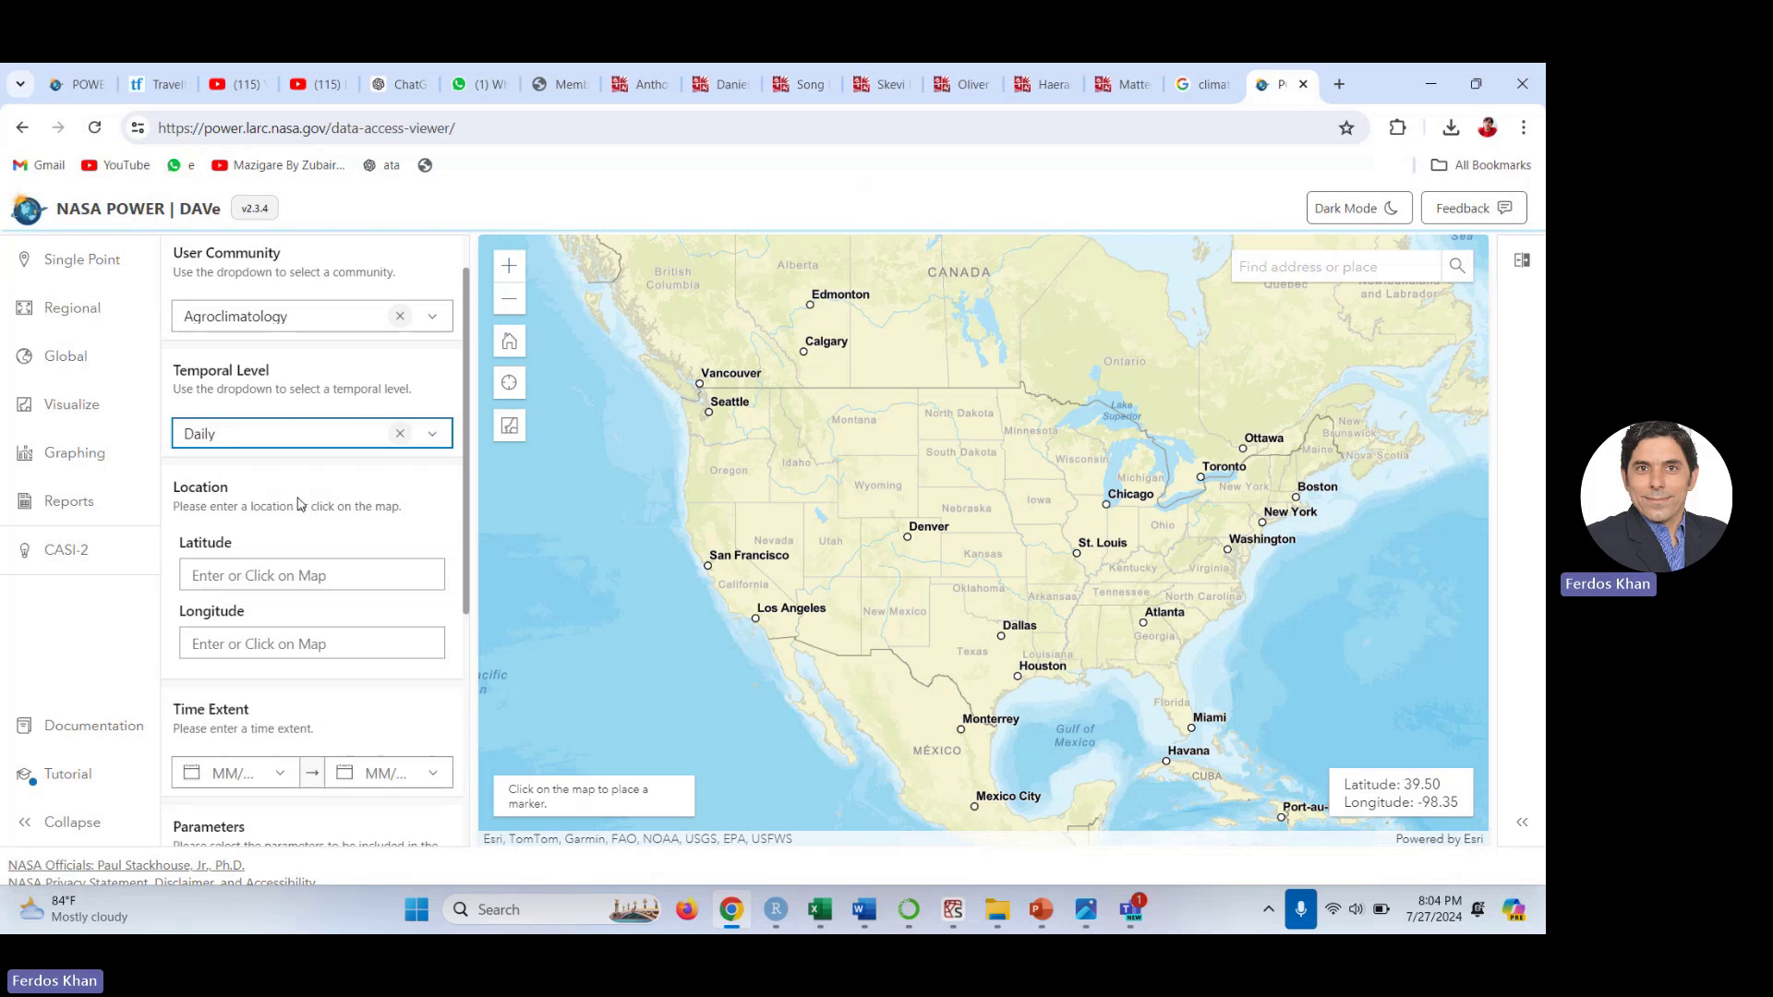
Pan to Florida and place a point near Miami, filling latitude 25.8 and longitude -80.1
{"action": "left_click_drag", "start_coordinate": [464, 418], "coordinate": [462, 479]}
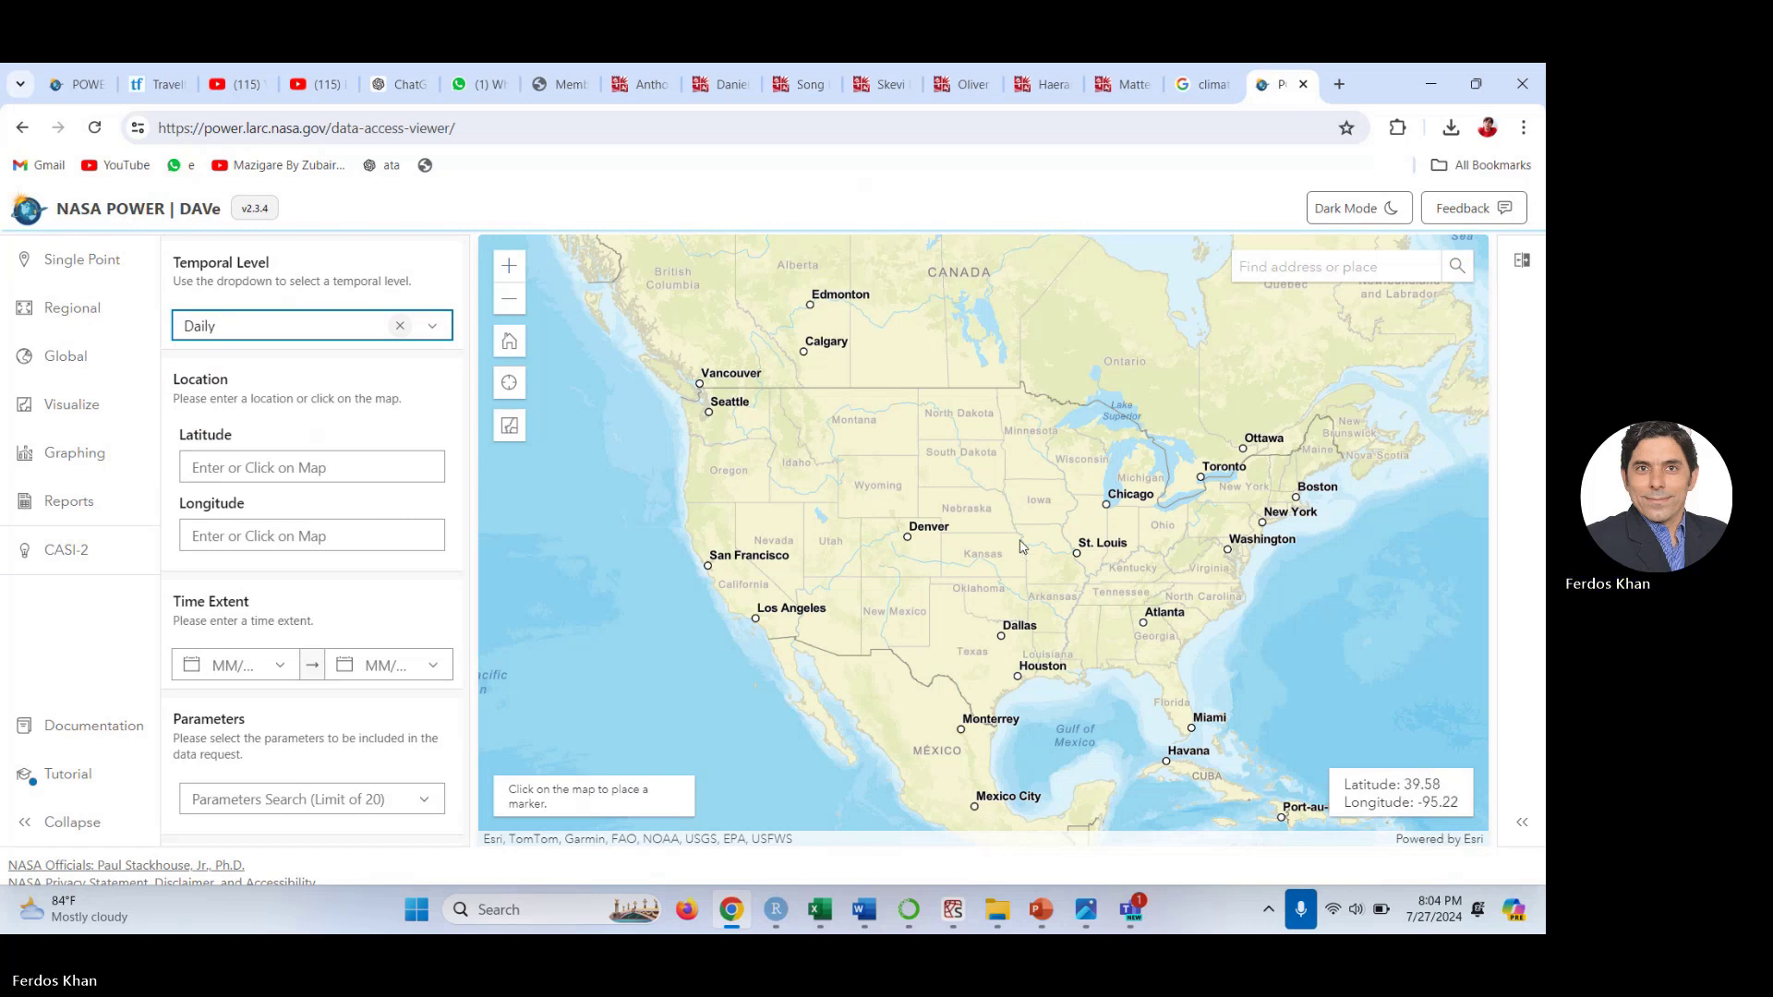
{"action": "left_click_drag", "start_coordinate": [1050, 577], "coordinate": [918, 537]}
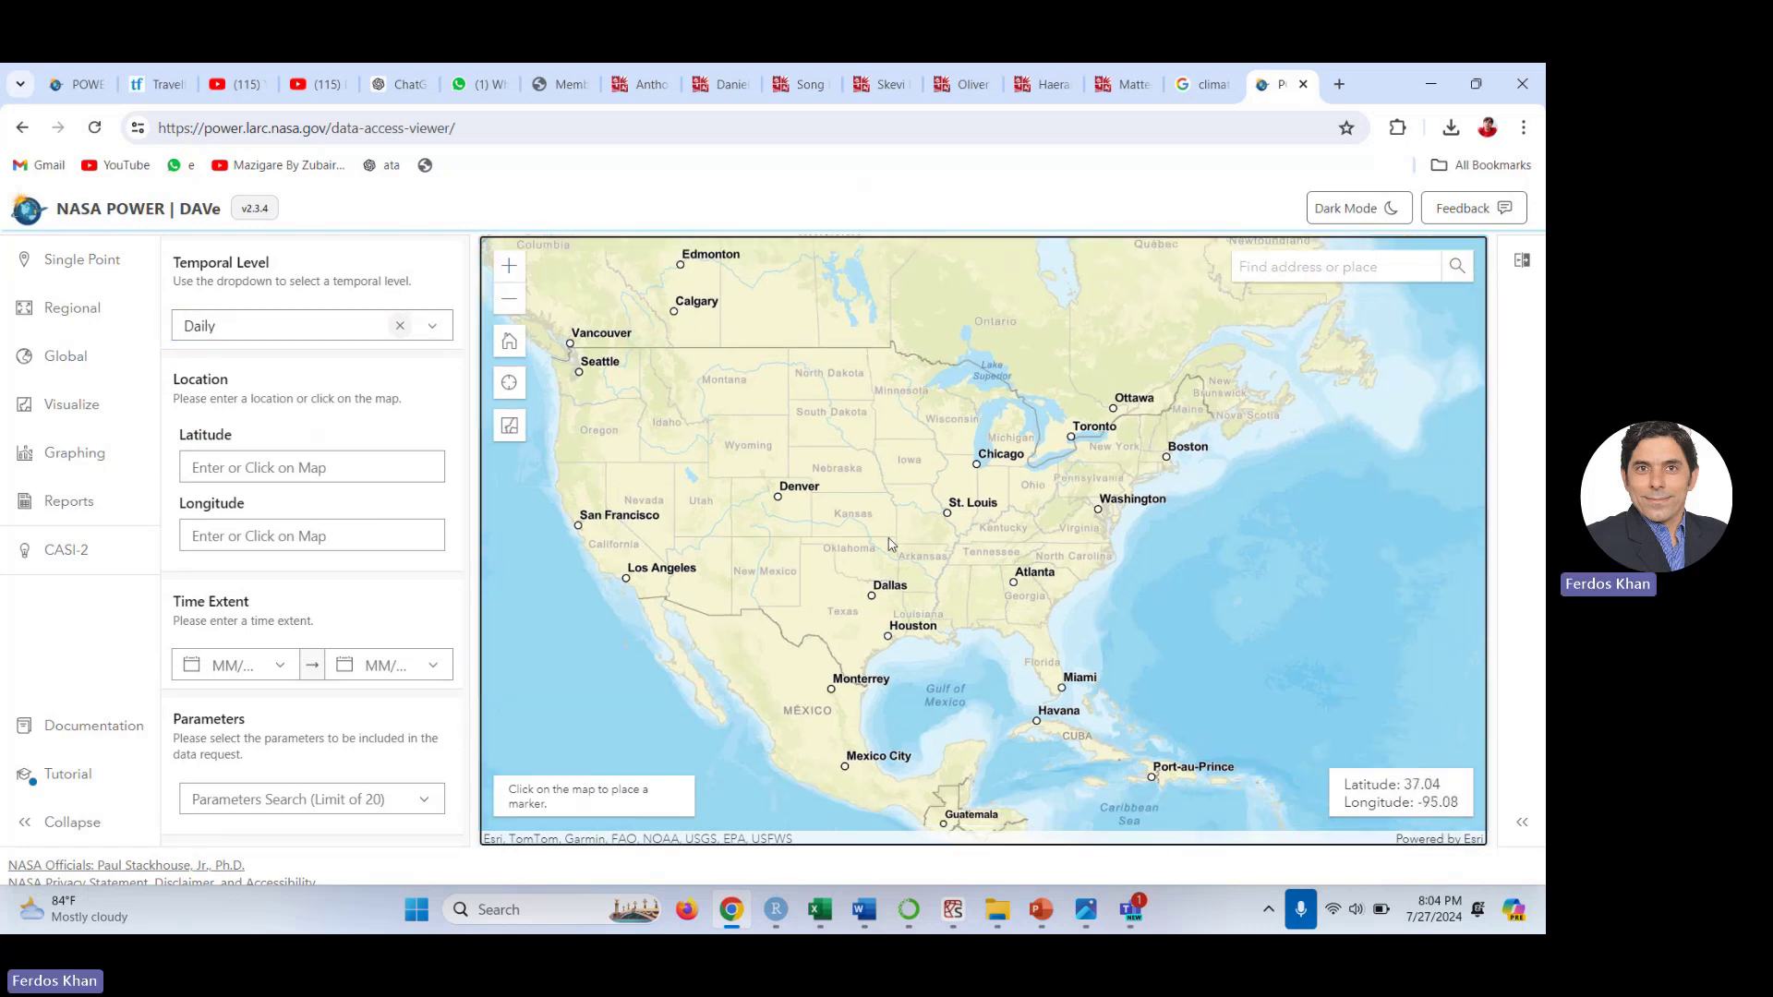
{"action": "mouse_move", "coordinate": [792, 578]}
{"action": "left_mouse_down"}
{"action": "mouse_move", "coordinate": [907, 602]}
{"action": "mouse_move", "coordinate": [790, 550]}
{"action": "left_mouse_up"}
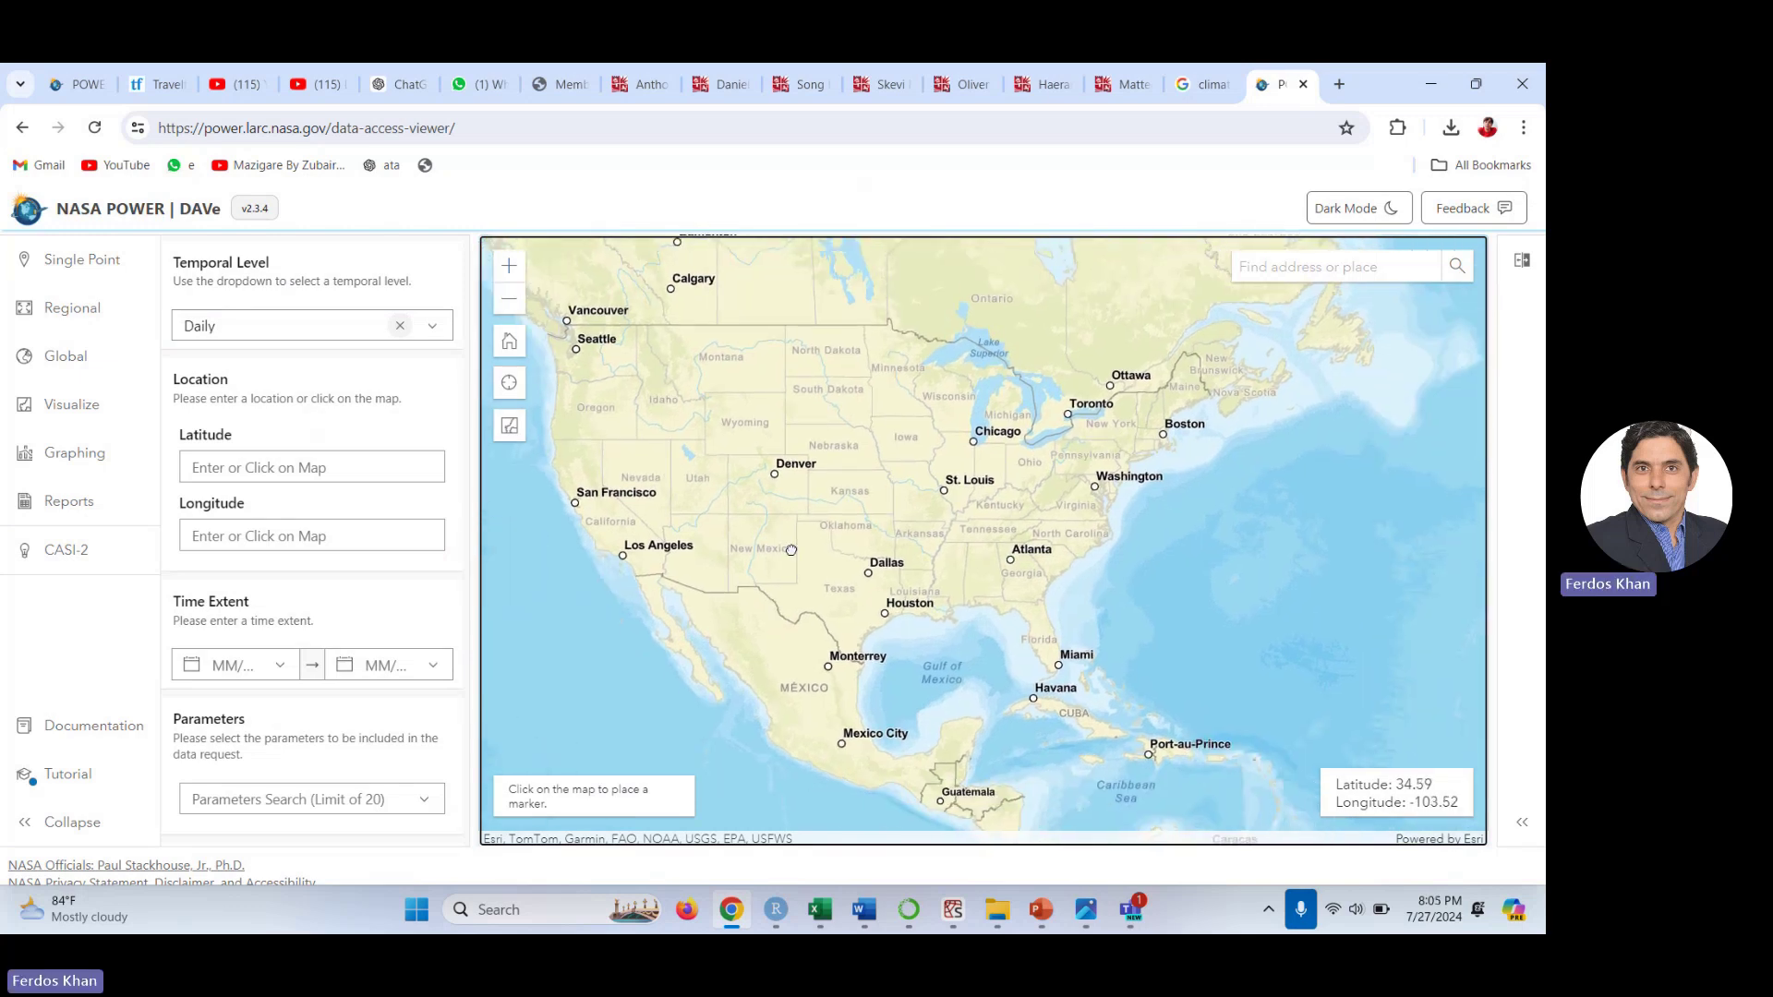
{"action": "left_click", "coordinate": [1060, 666]}
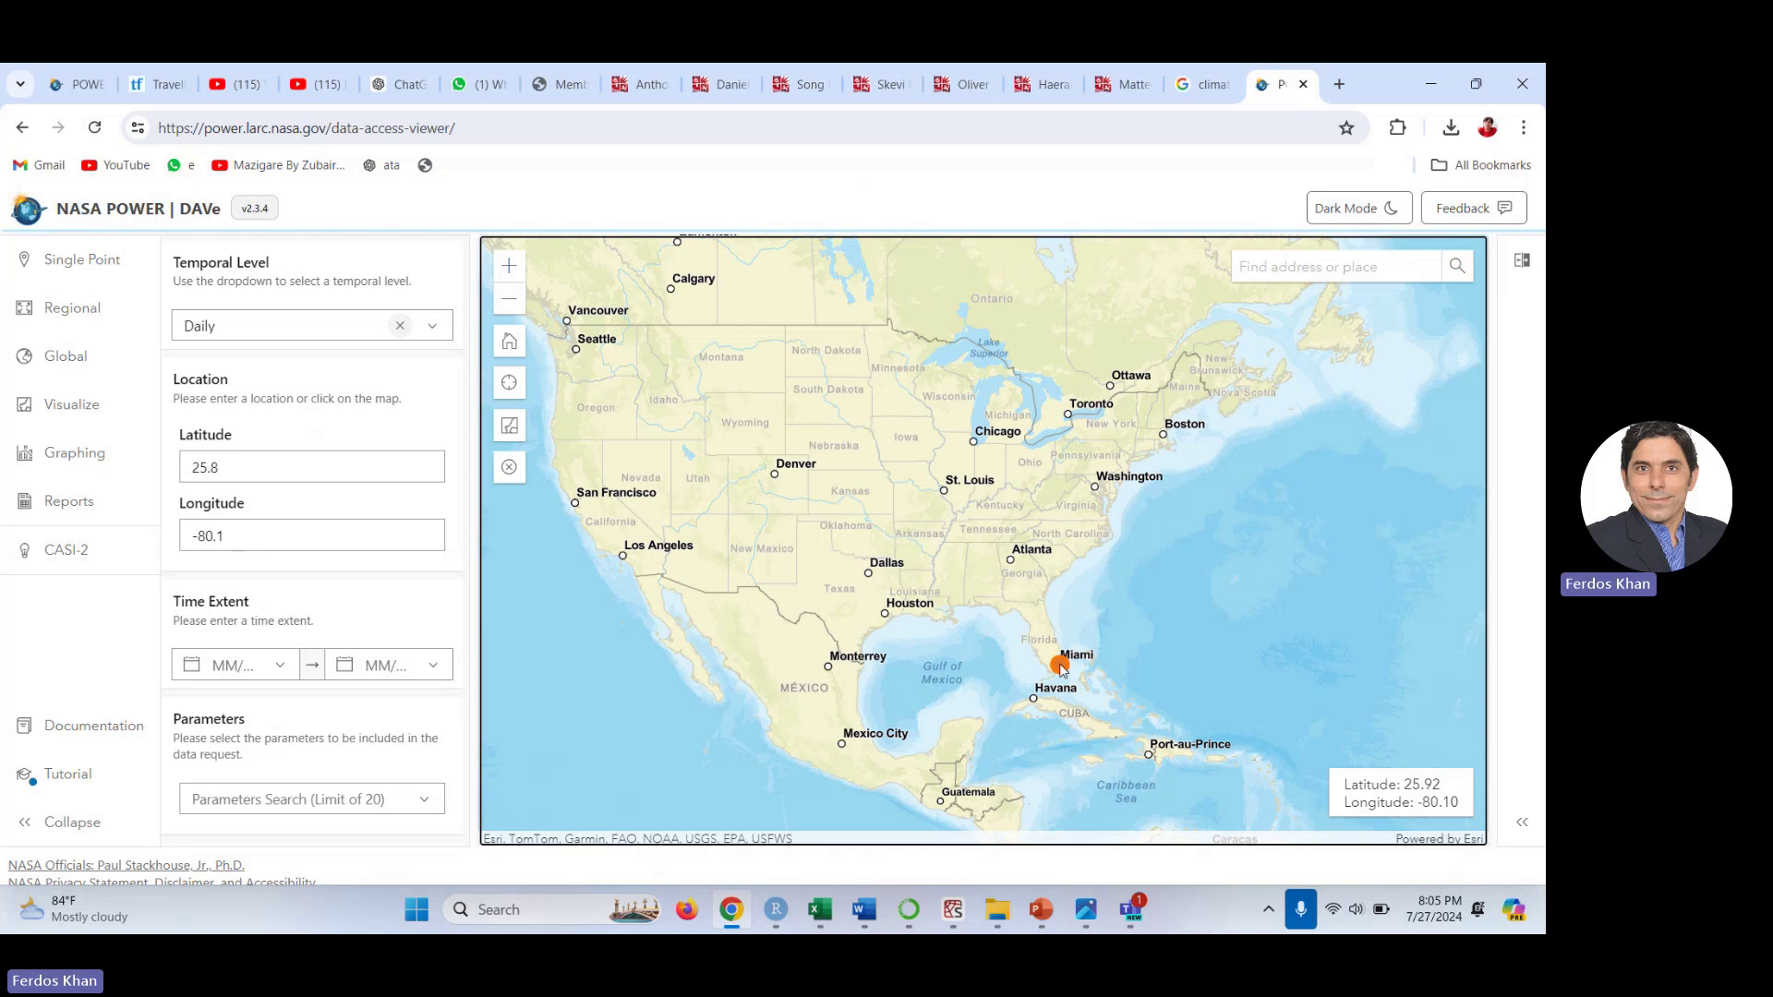
{"action": "left_click_drag", "start_coordinate": [219, 468], "coordinate": [171, 471]}
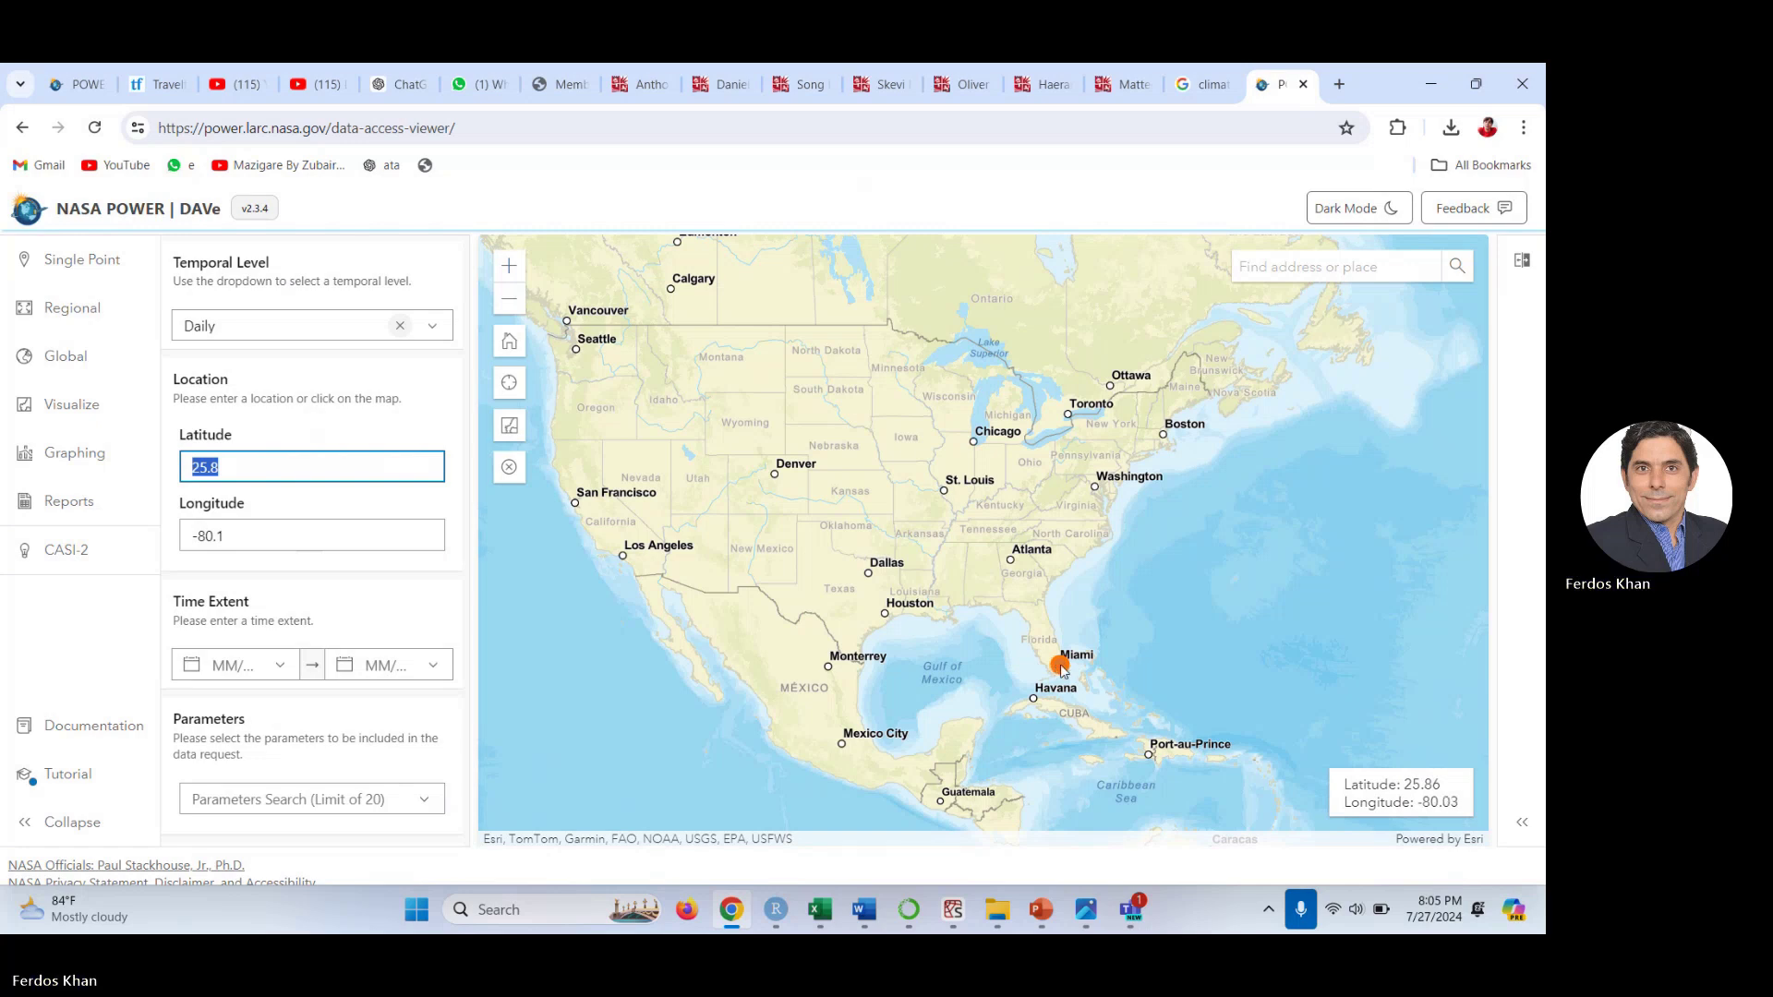
Edit the Latitude and Longitude boxes, clearing the old coordinate values
{"action": "left_click", "coordinate": [240, 467]}
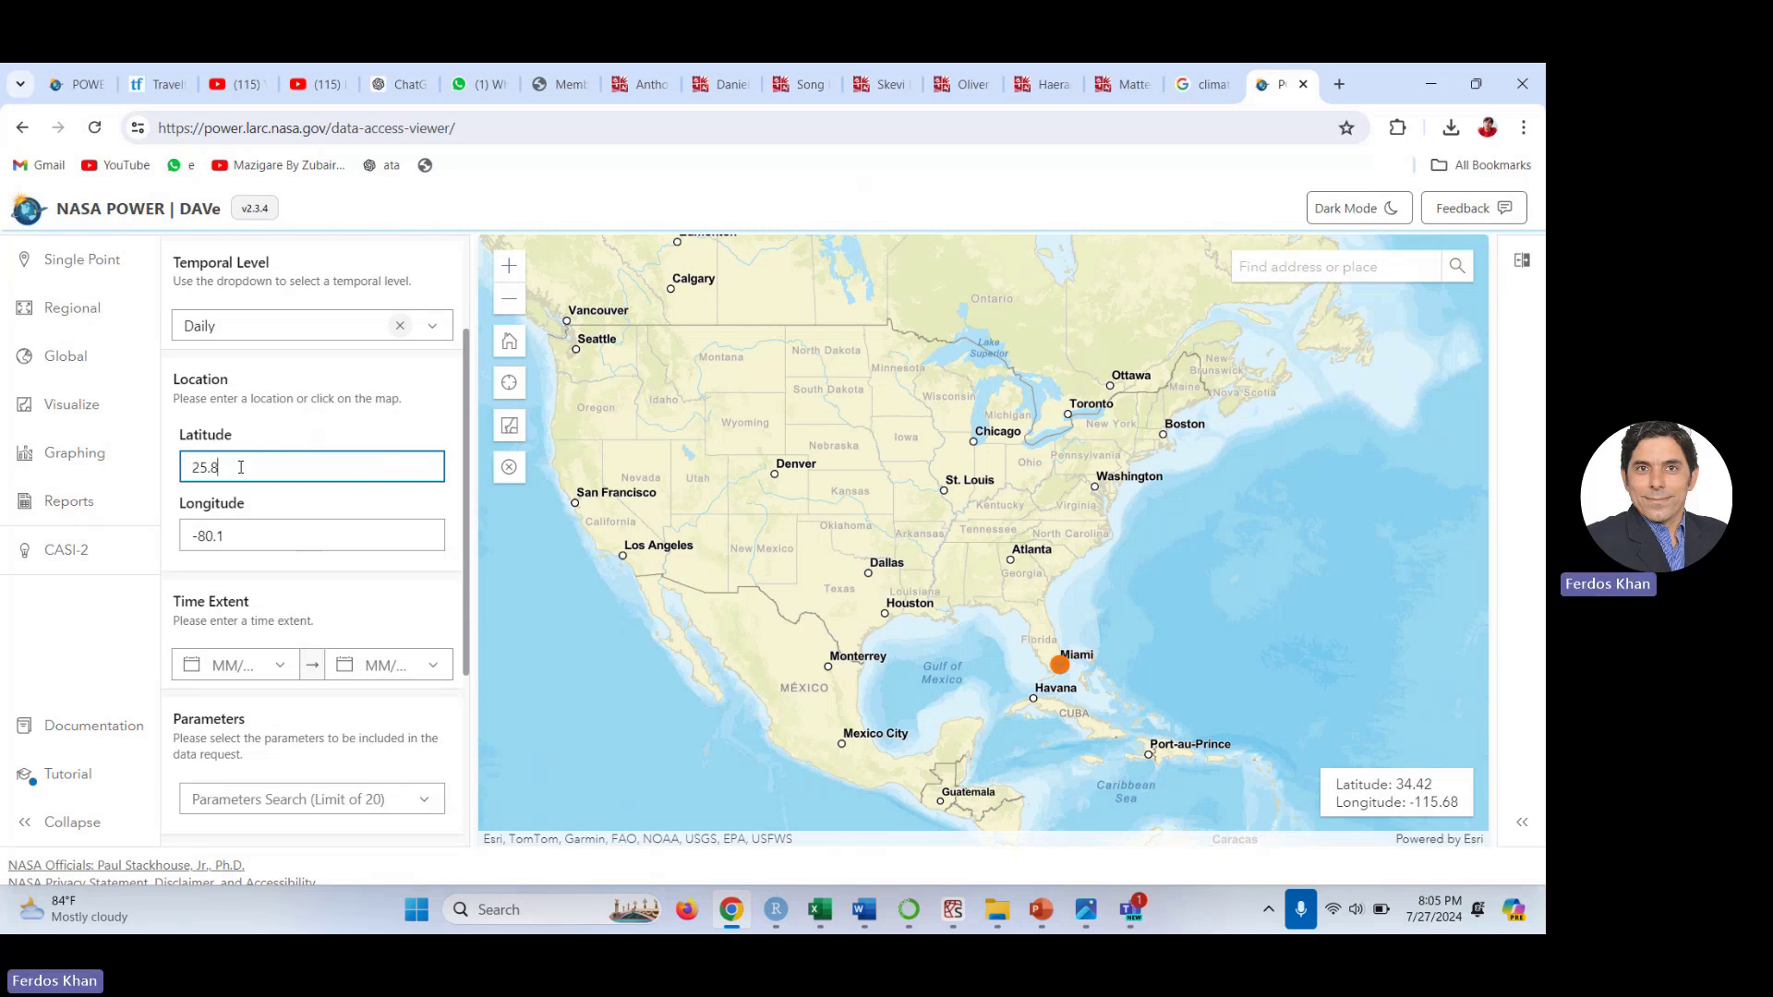
{"action": "type", "text": "8"}
{"action": "key", "text": "BackSpace"}
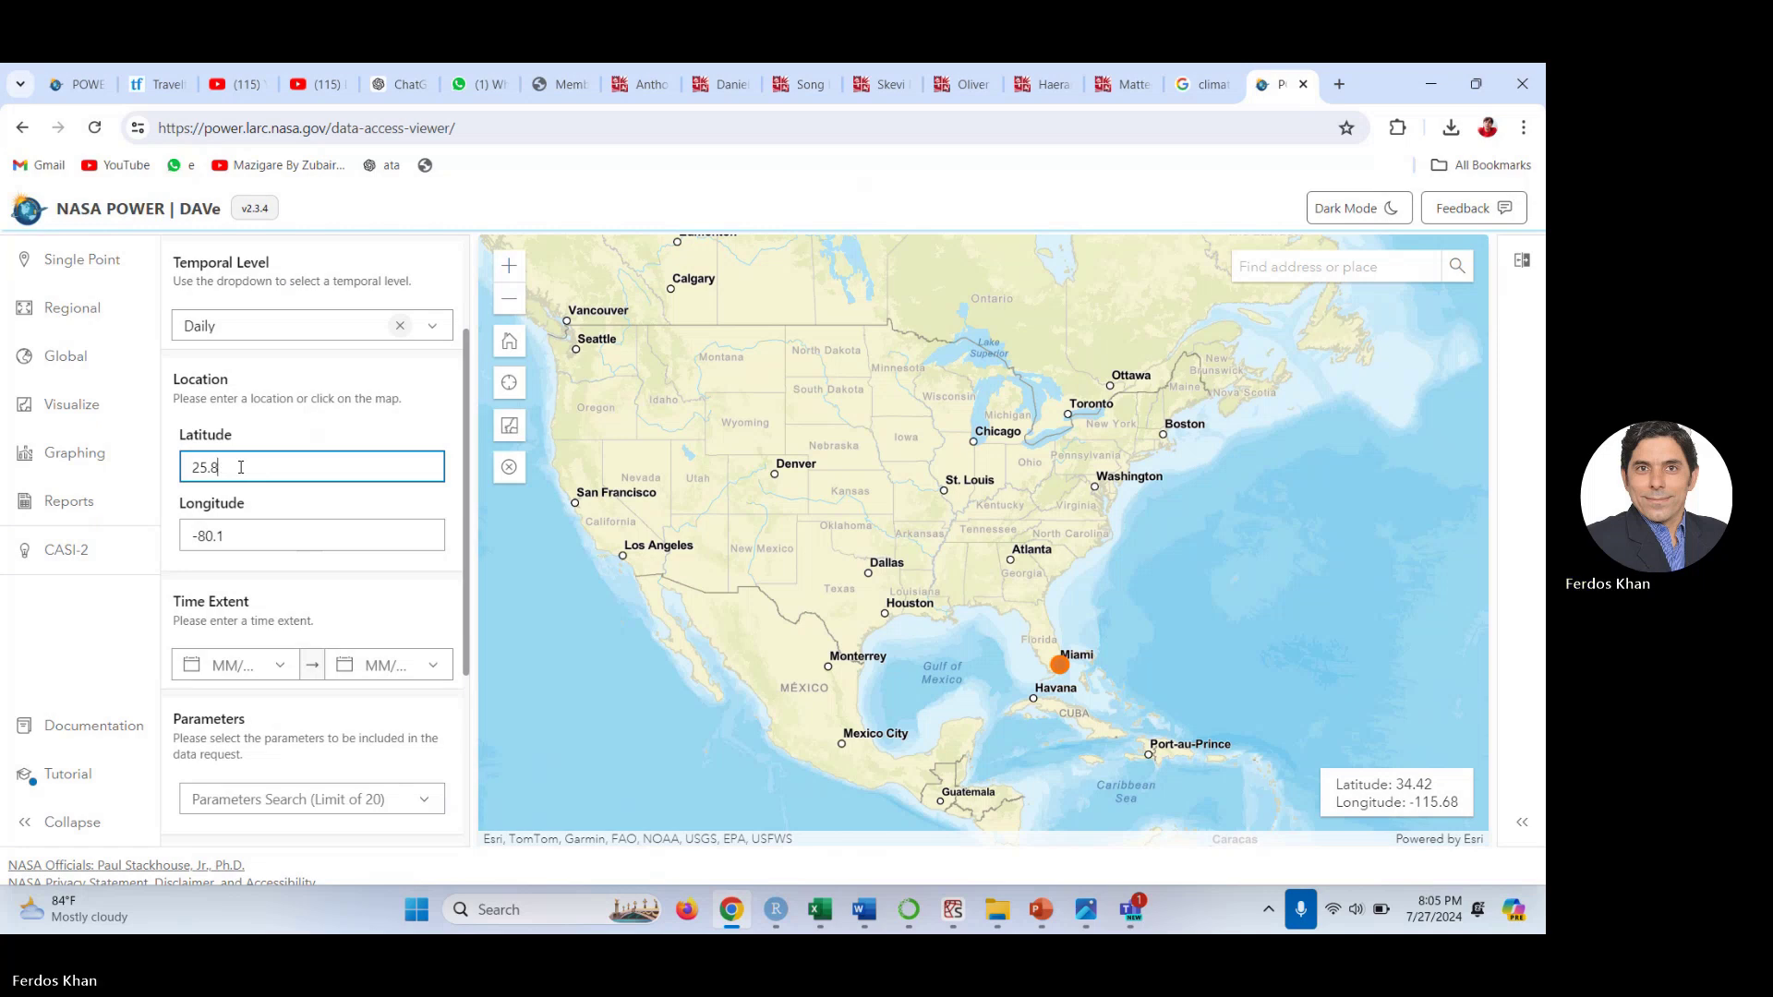
{"action": "type", "text": "6"}
{"action": "left_click", "coordinate": [236, 533]}
{"action": "left_click_drag", "start_coordinate": [236, 533], "coordinate": [164, 543]}
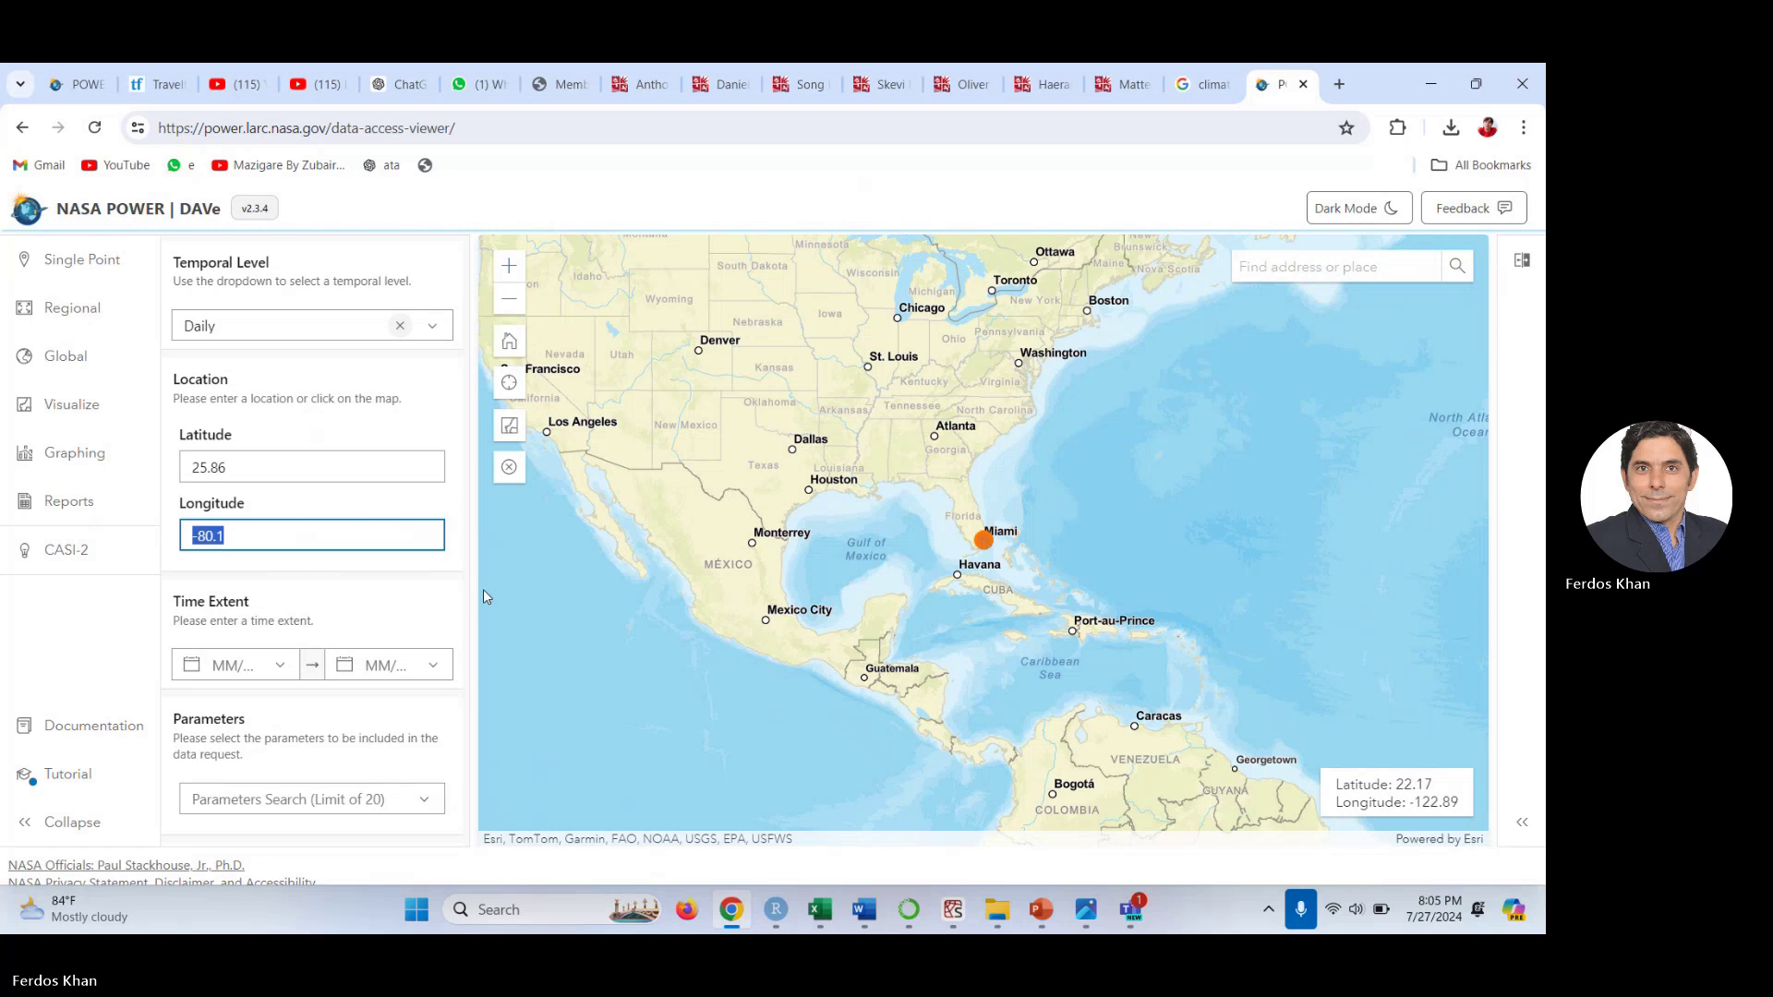
{"action": "left_click", "coordinate": [336, 540]}
{"action": "key", "text": "BackSpace"}
{"action": "key", "text": "BackSpace"}
{"action": "key", "text": "BackSpace"}
{"action": "key", "text": "BackSpace"}
{"action": "key", "text": "BackSpace"}
{"action": "left_click", "coordinate": [281, 466]}
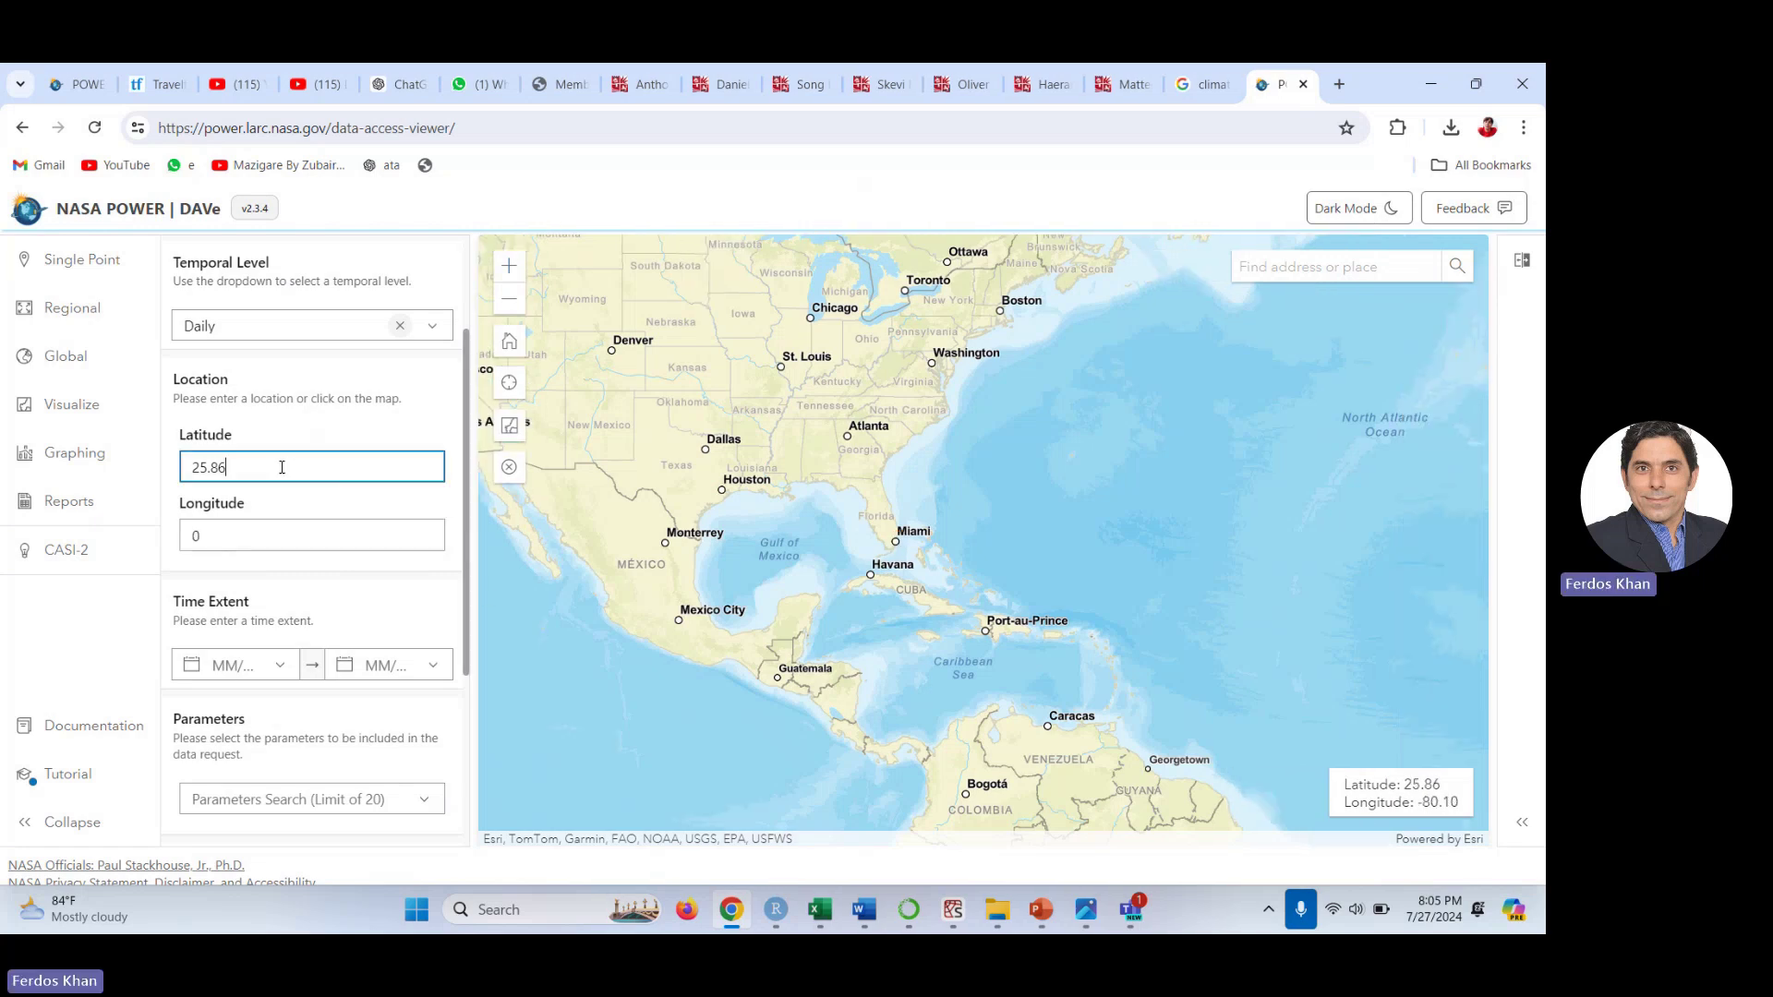
{"action": "key", "text": "BackSpace"}
{"action": "key", "text": "BackSpace"}
{"action": "key", "text": "BackSpace"}
{"action": "key", "text": "BackSpace"}
{"action": "key", "text": "BackSpace"}
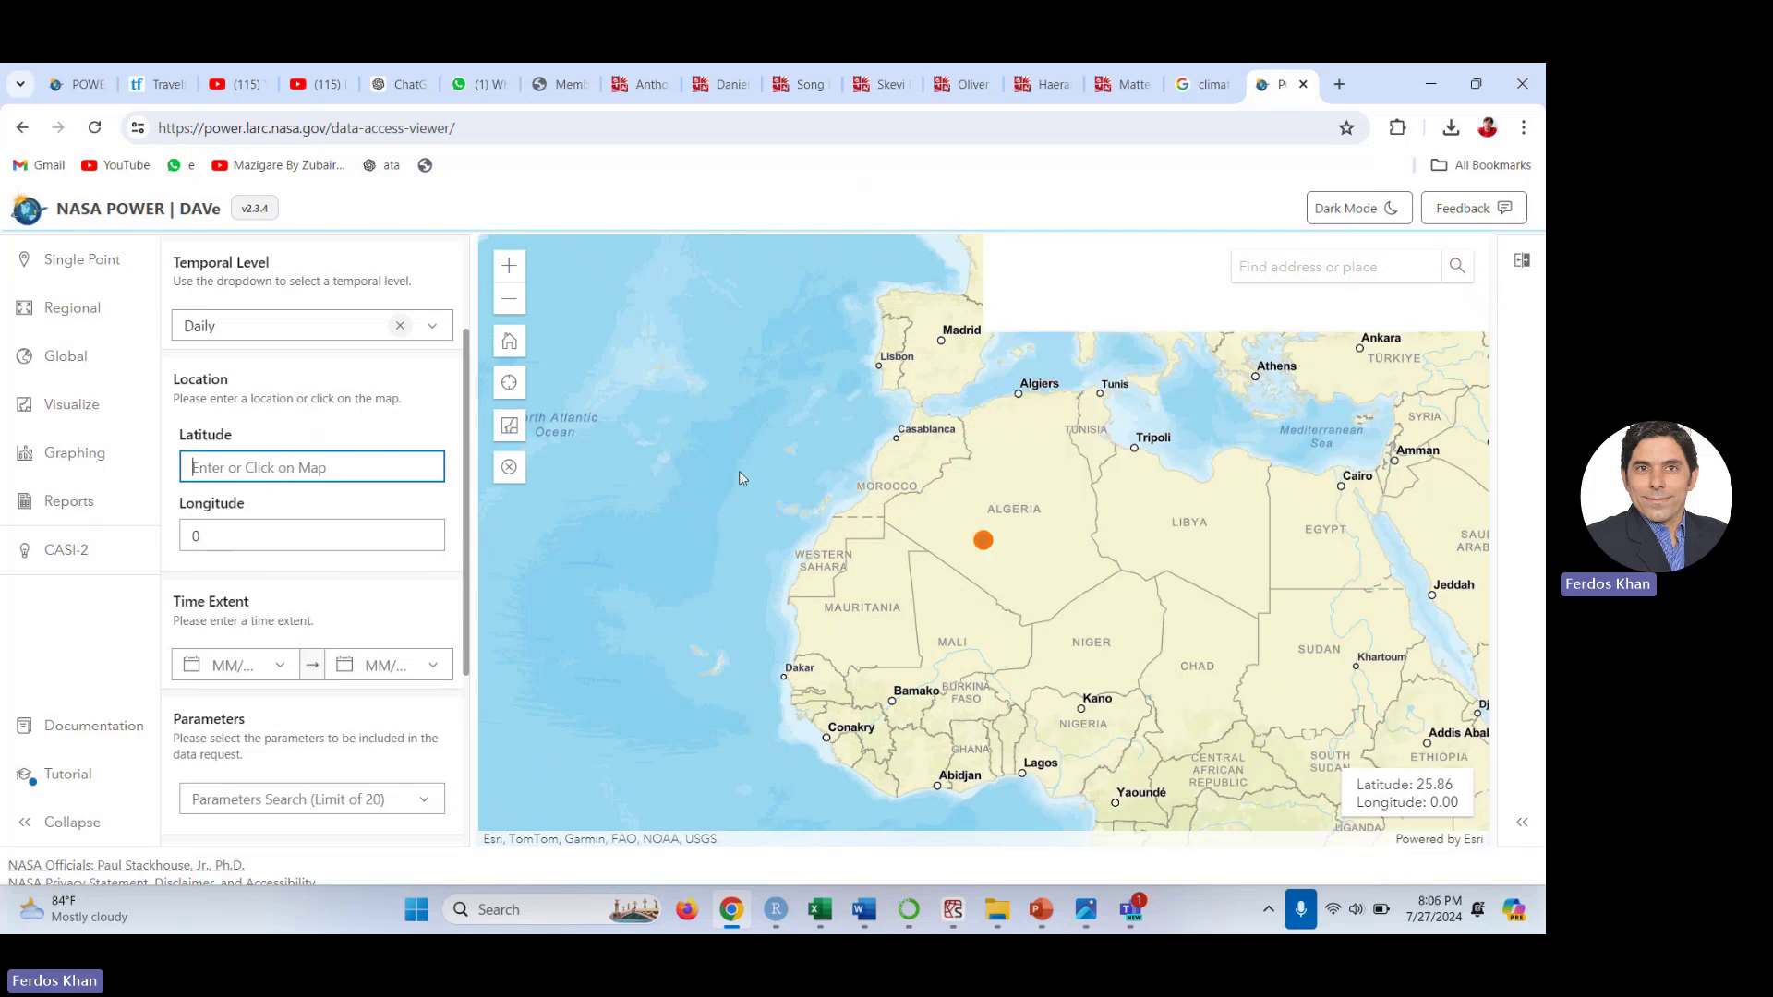
{"action": "left_click", "coordinate": [1177, 708]}
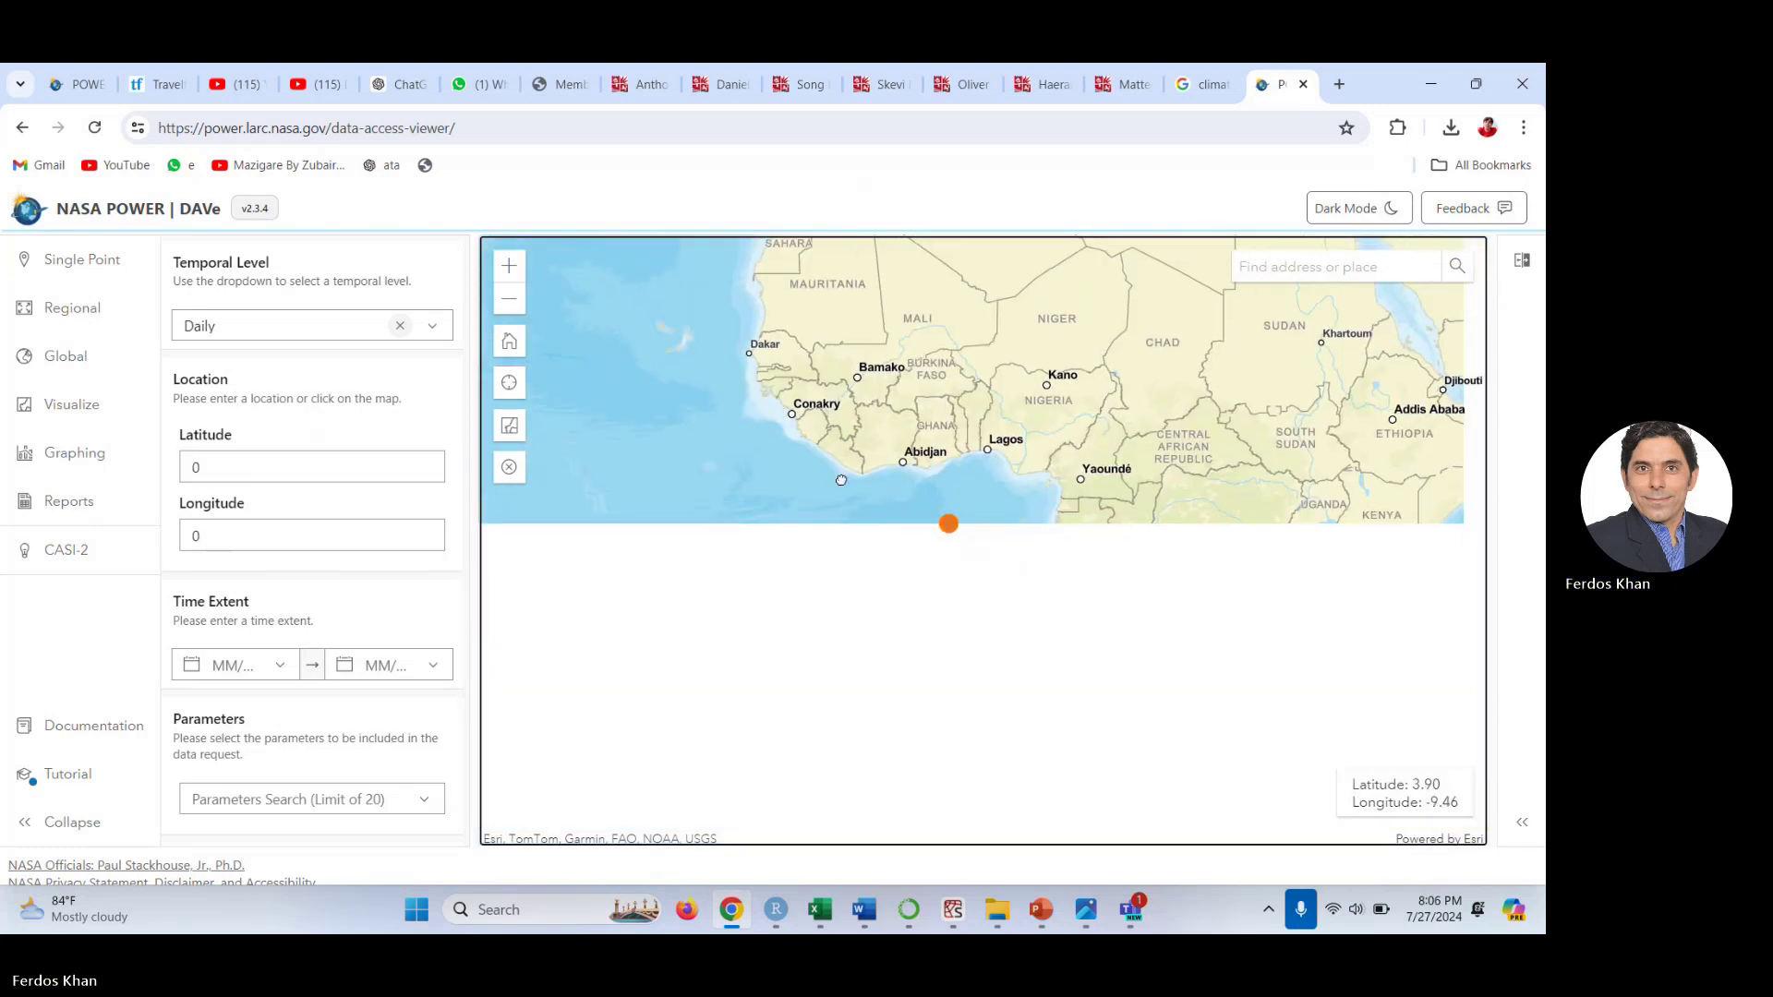
Pan back to Florida and click Miami to set latitude 25.96, longitude -80.12
{"action": "left_click_drag", "start_coordinate": [975, 622], "coordinate": [1404, 622]}
{"action": "left_click_drag", "start_coordinate": [598, 481], "coordinate": [1034, 664]}
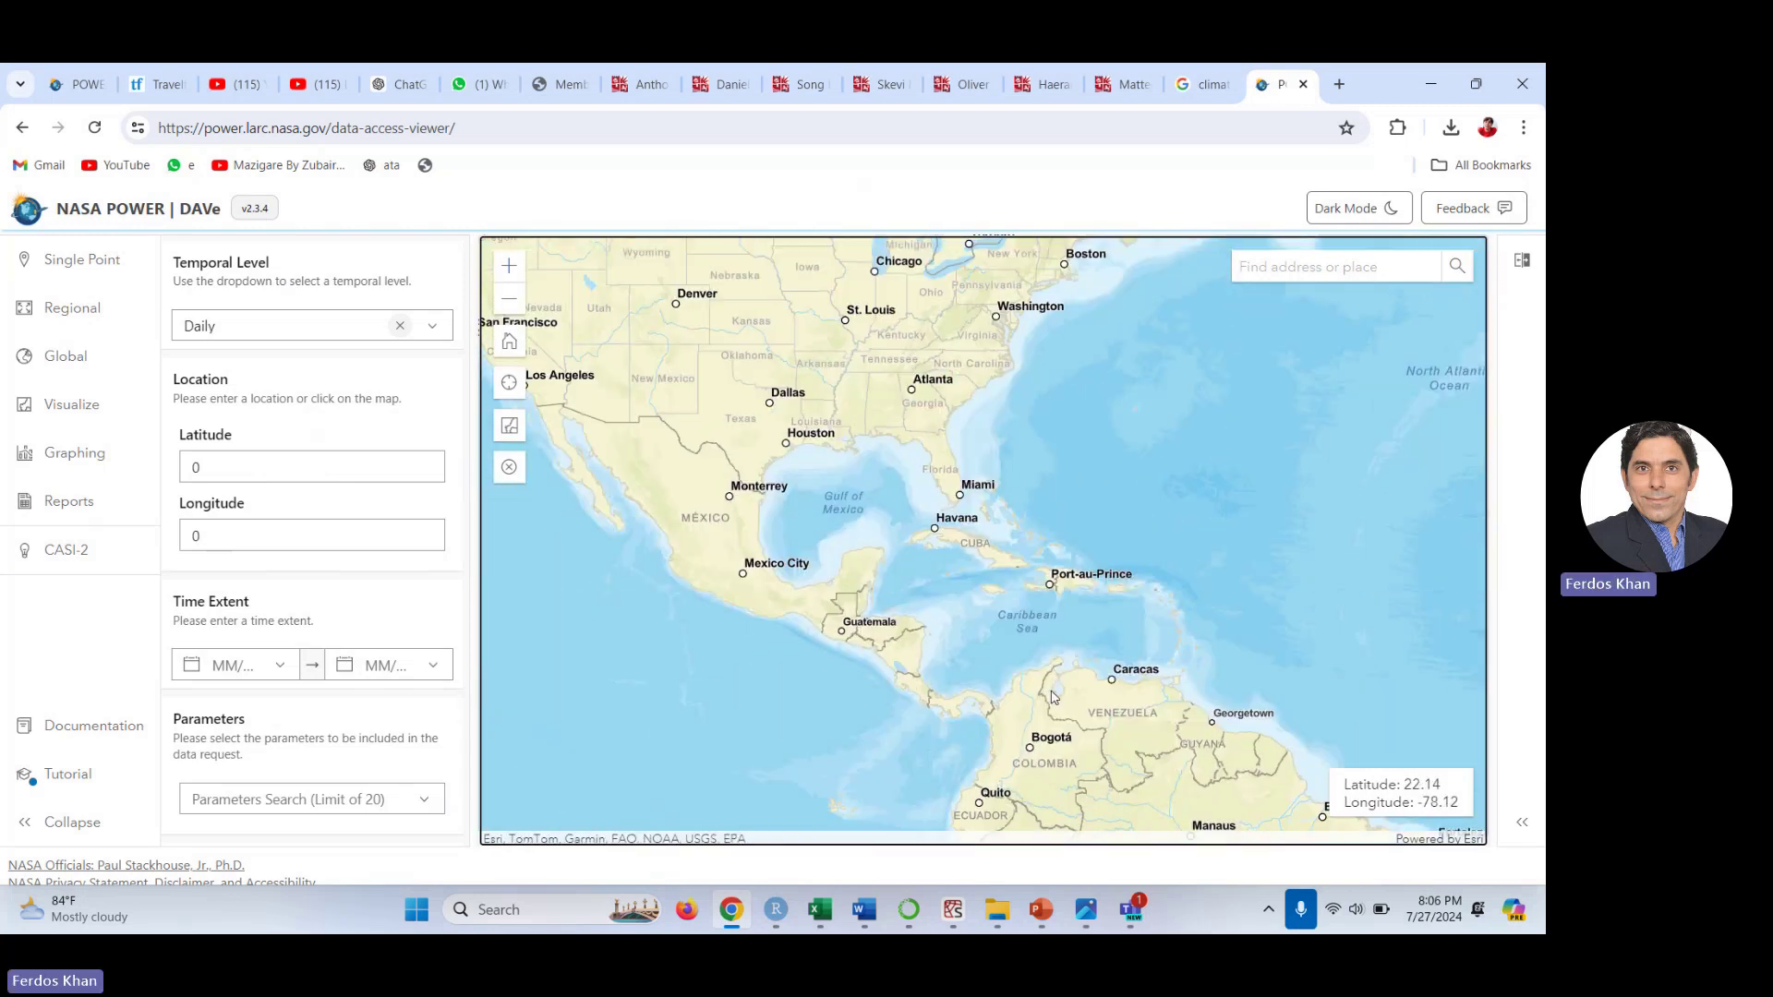
{"action": "left_click", "coordinate": [960, 495]}
{"action": "left_click_drag", "start_coordinate": [467, 483], "coordinate": [465, 591]}
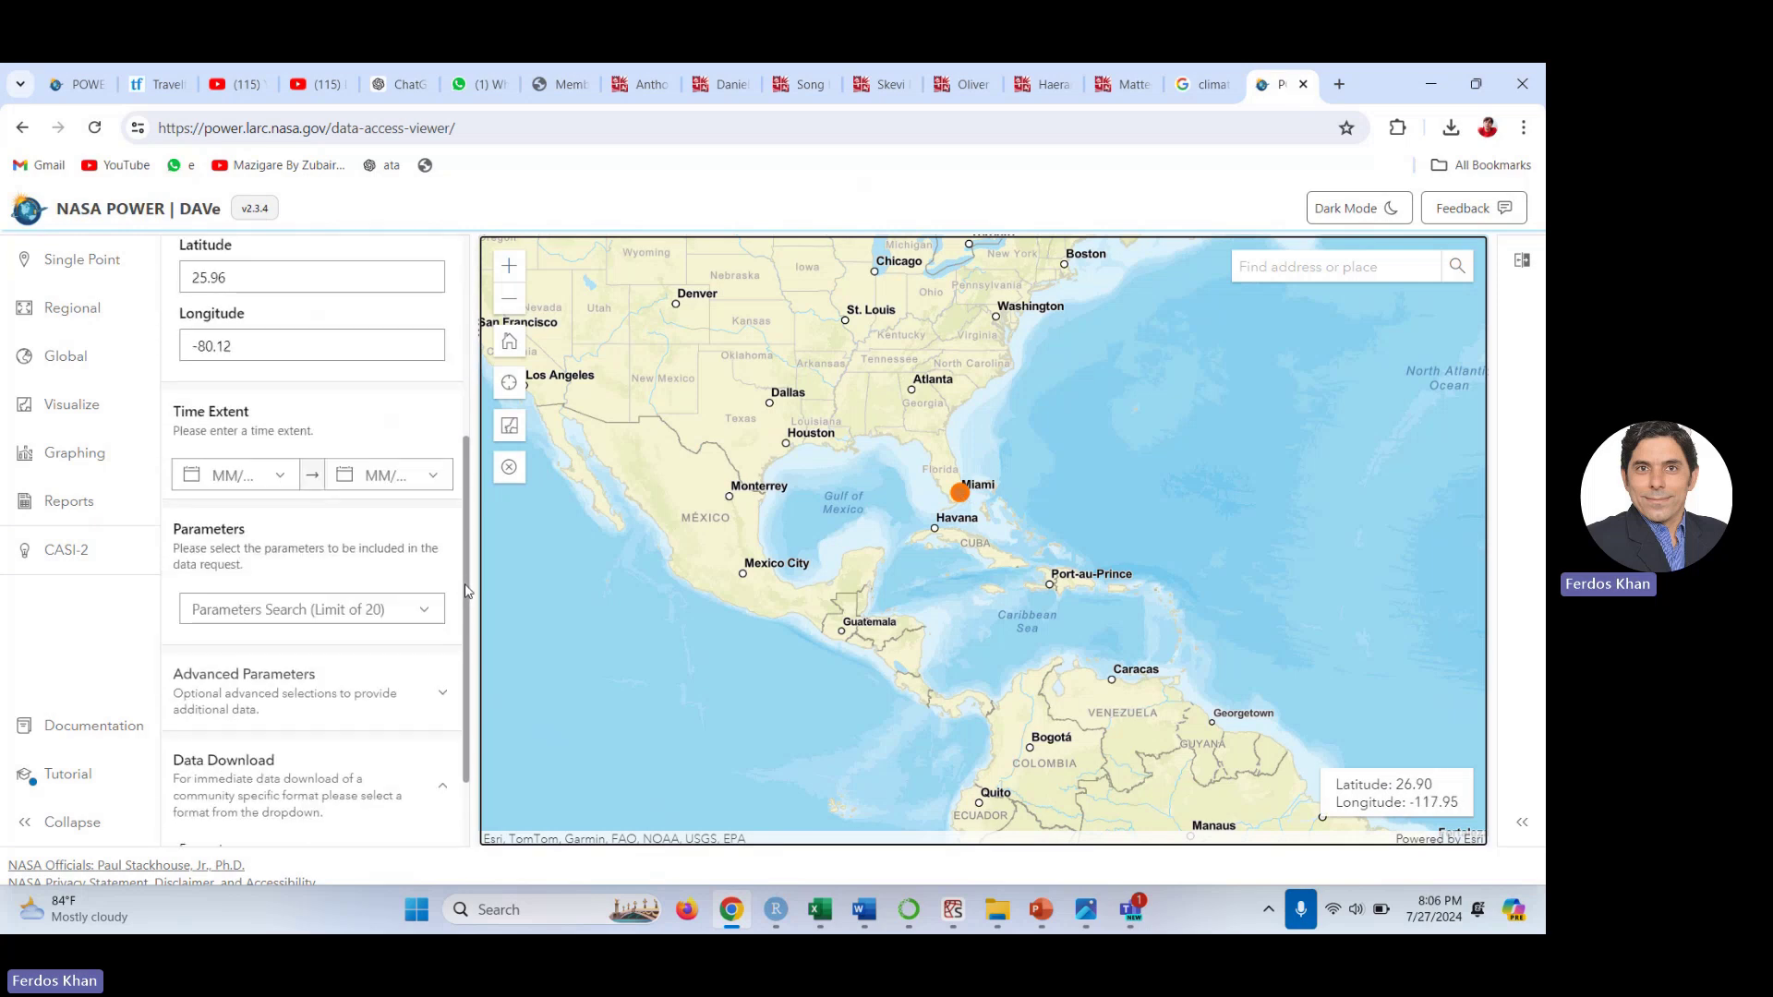
Set the time extent start date to 1/1/1983 and end date to 12/31/2023
{"action": "left_click", "coordinate": [279, 476]}
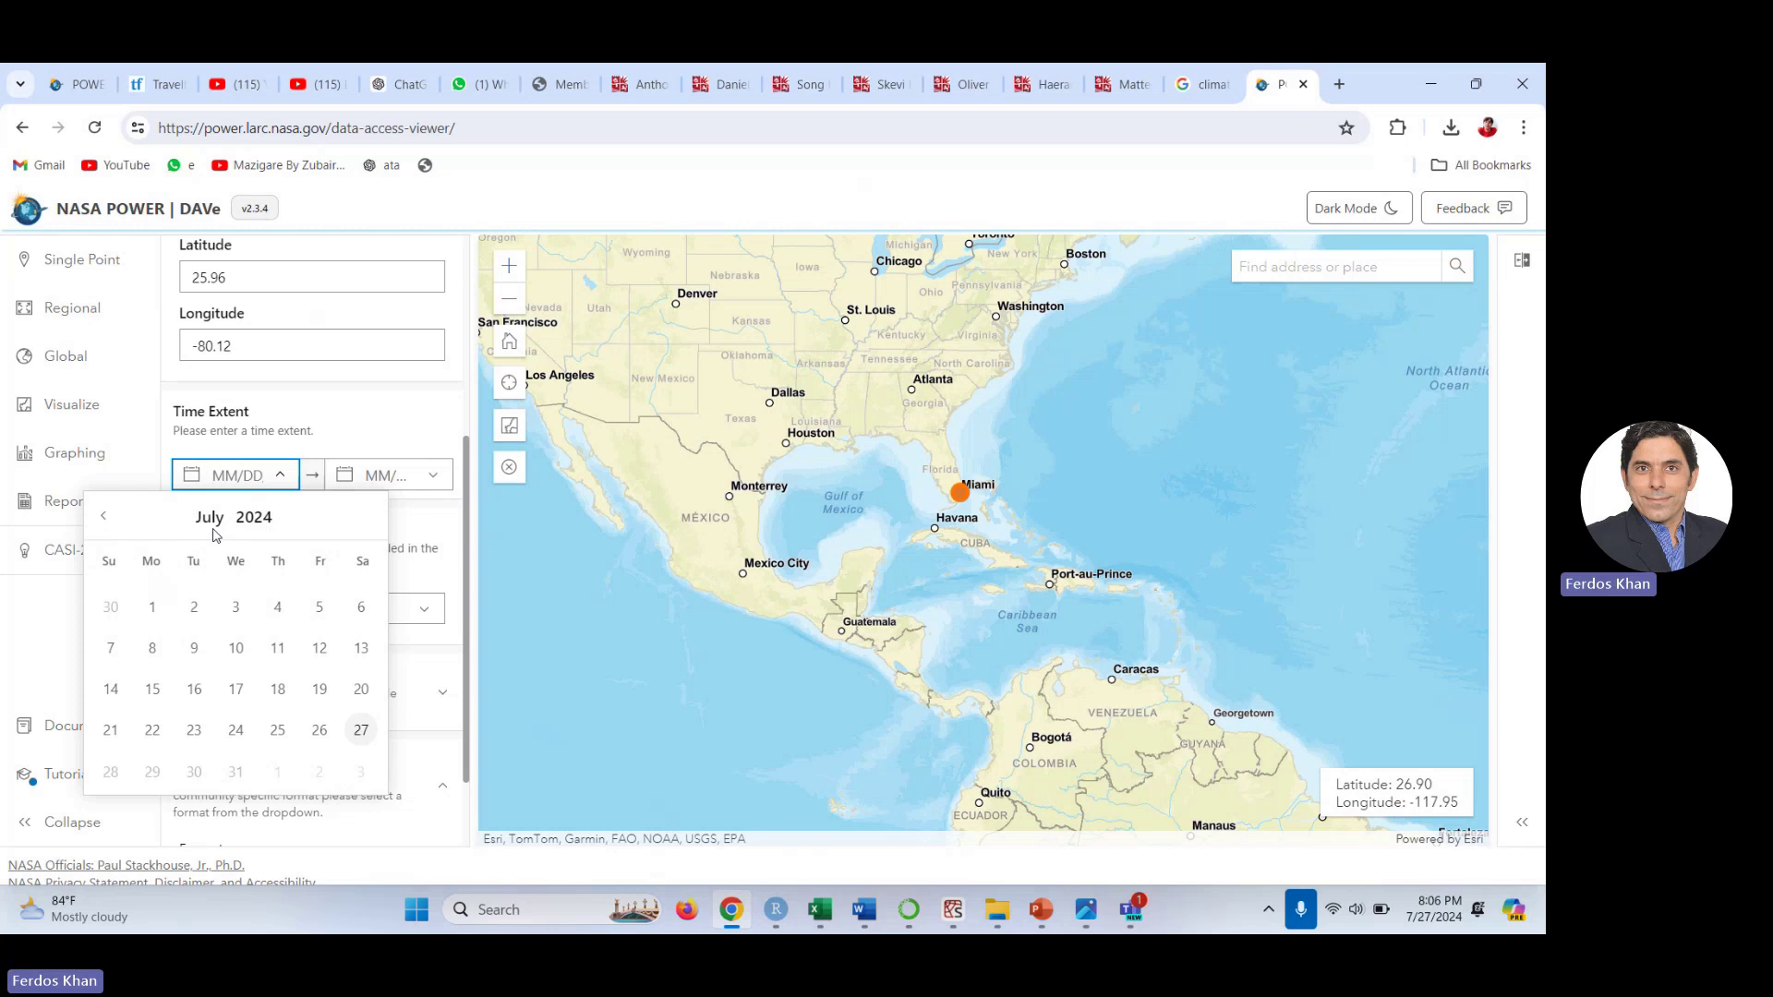
{"action": "type", "text": "1"}
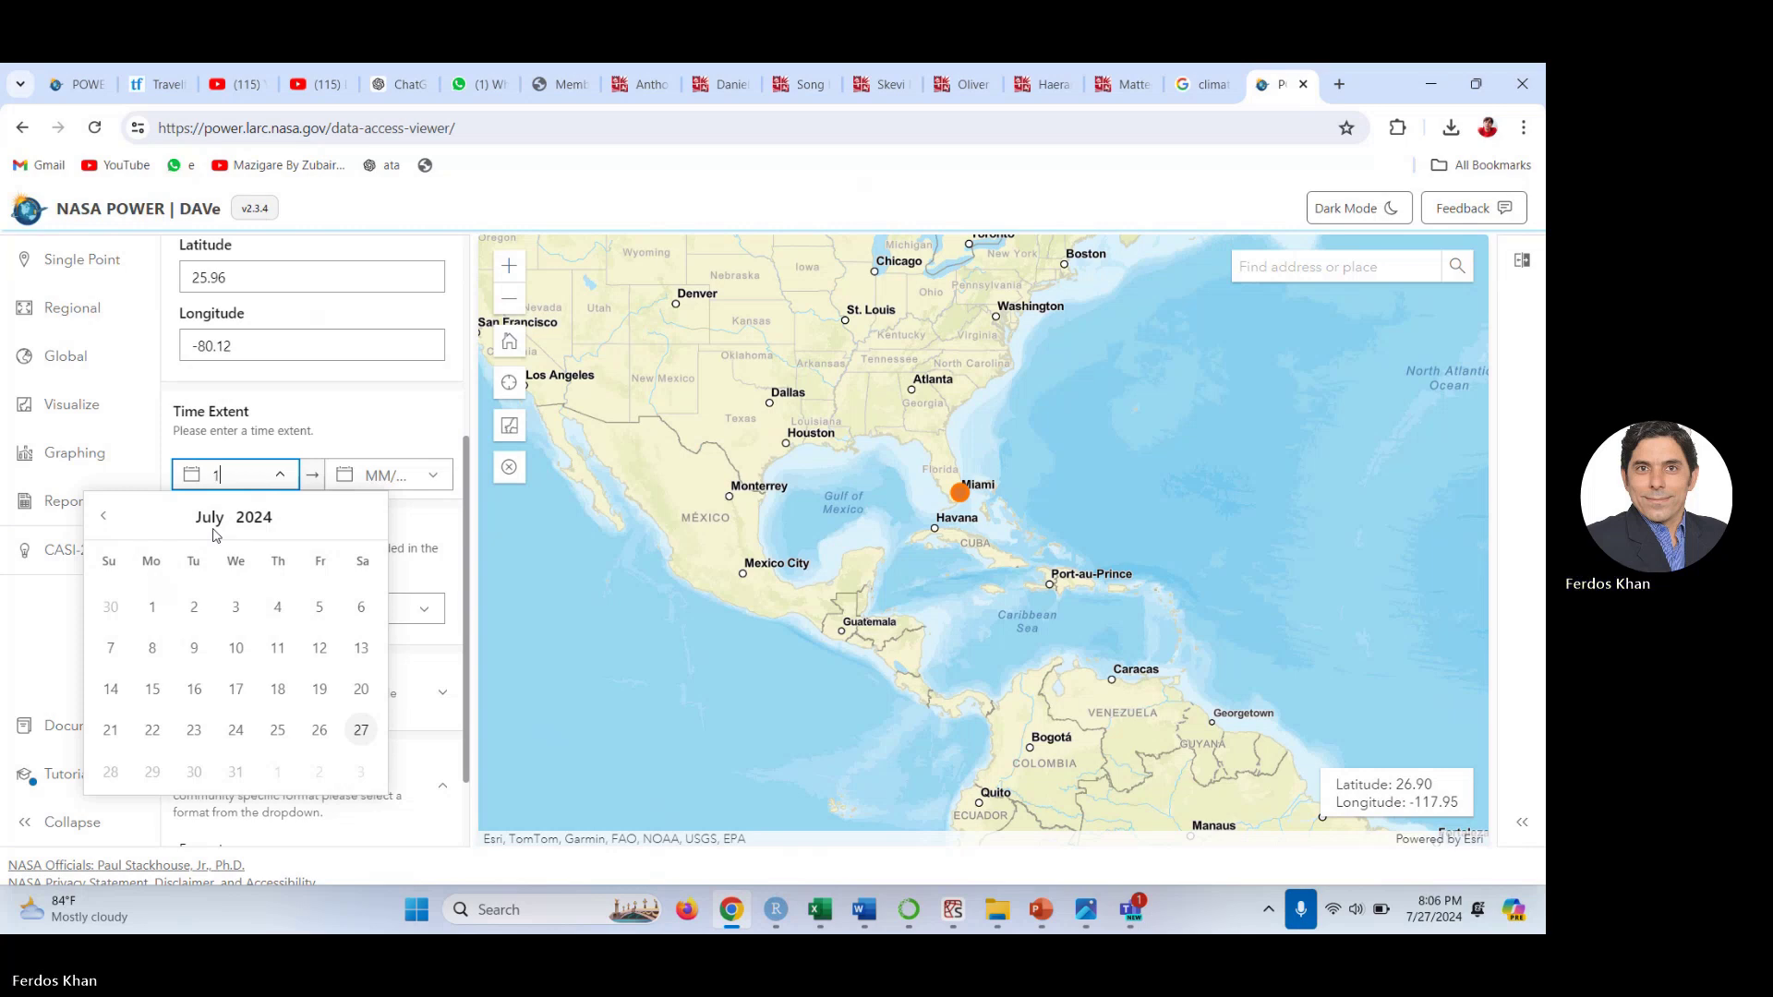
{"action": "type", "text": "/1"}
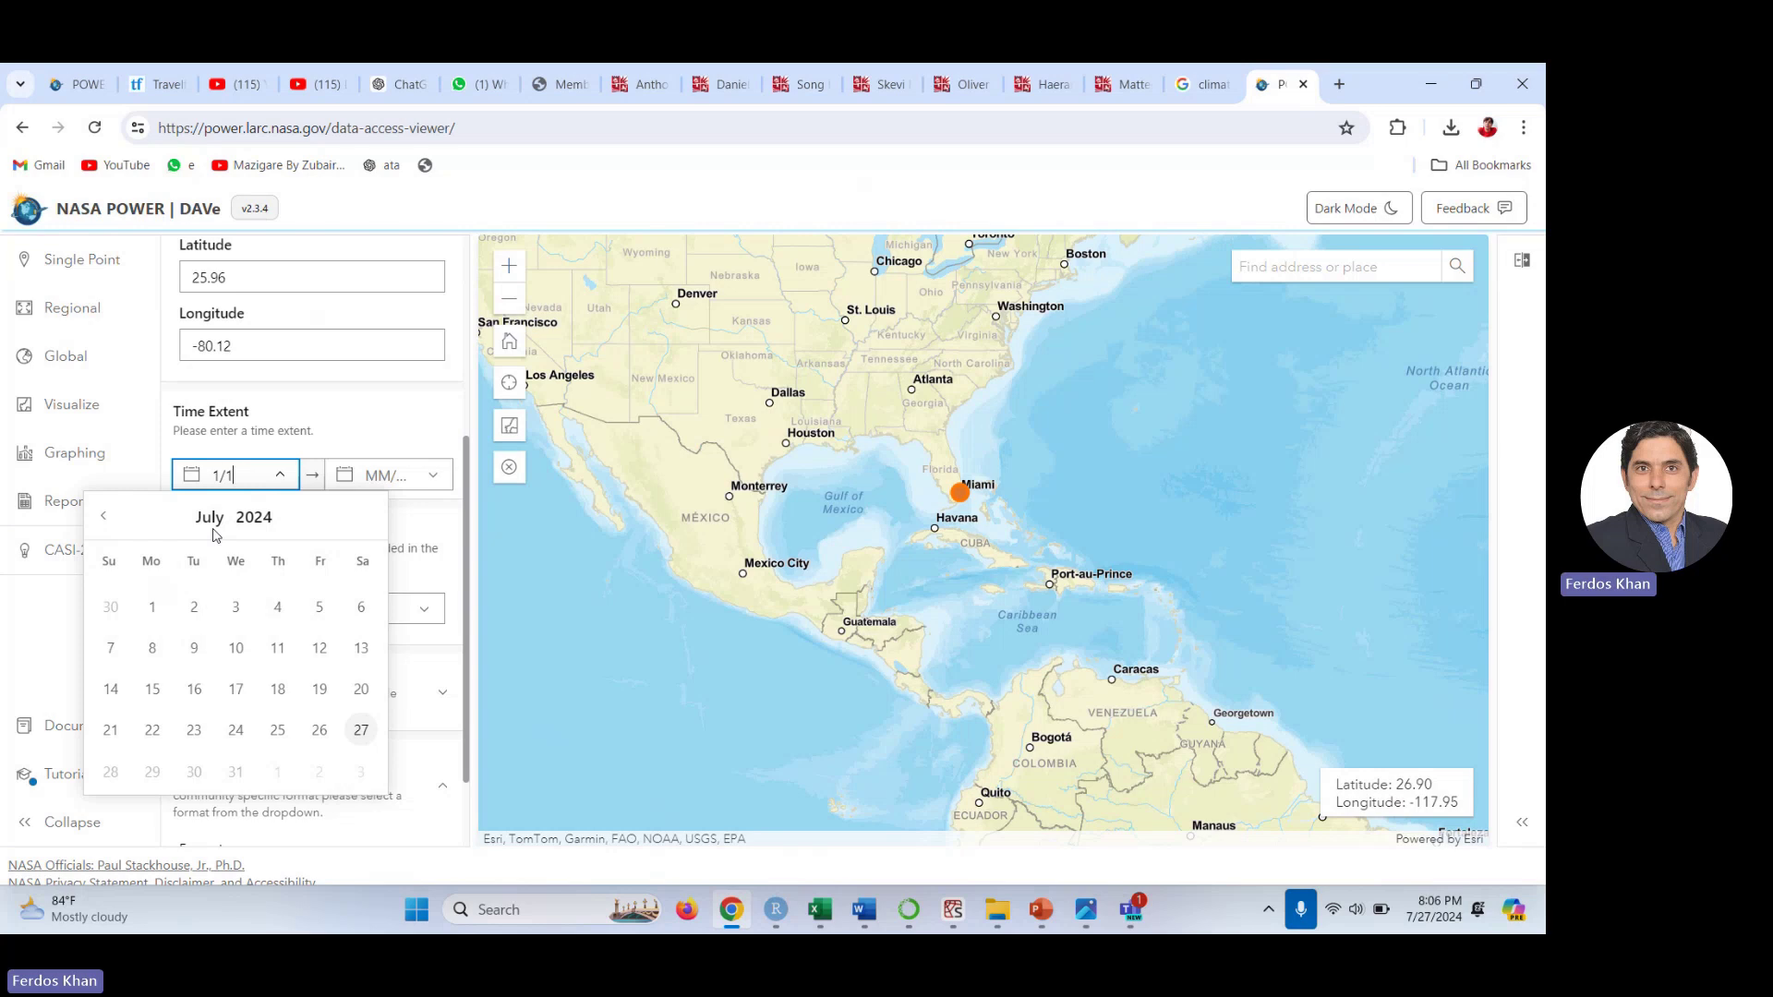
{"action": "type", "text": "/1983"}
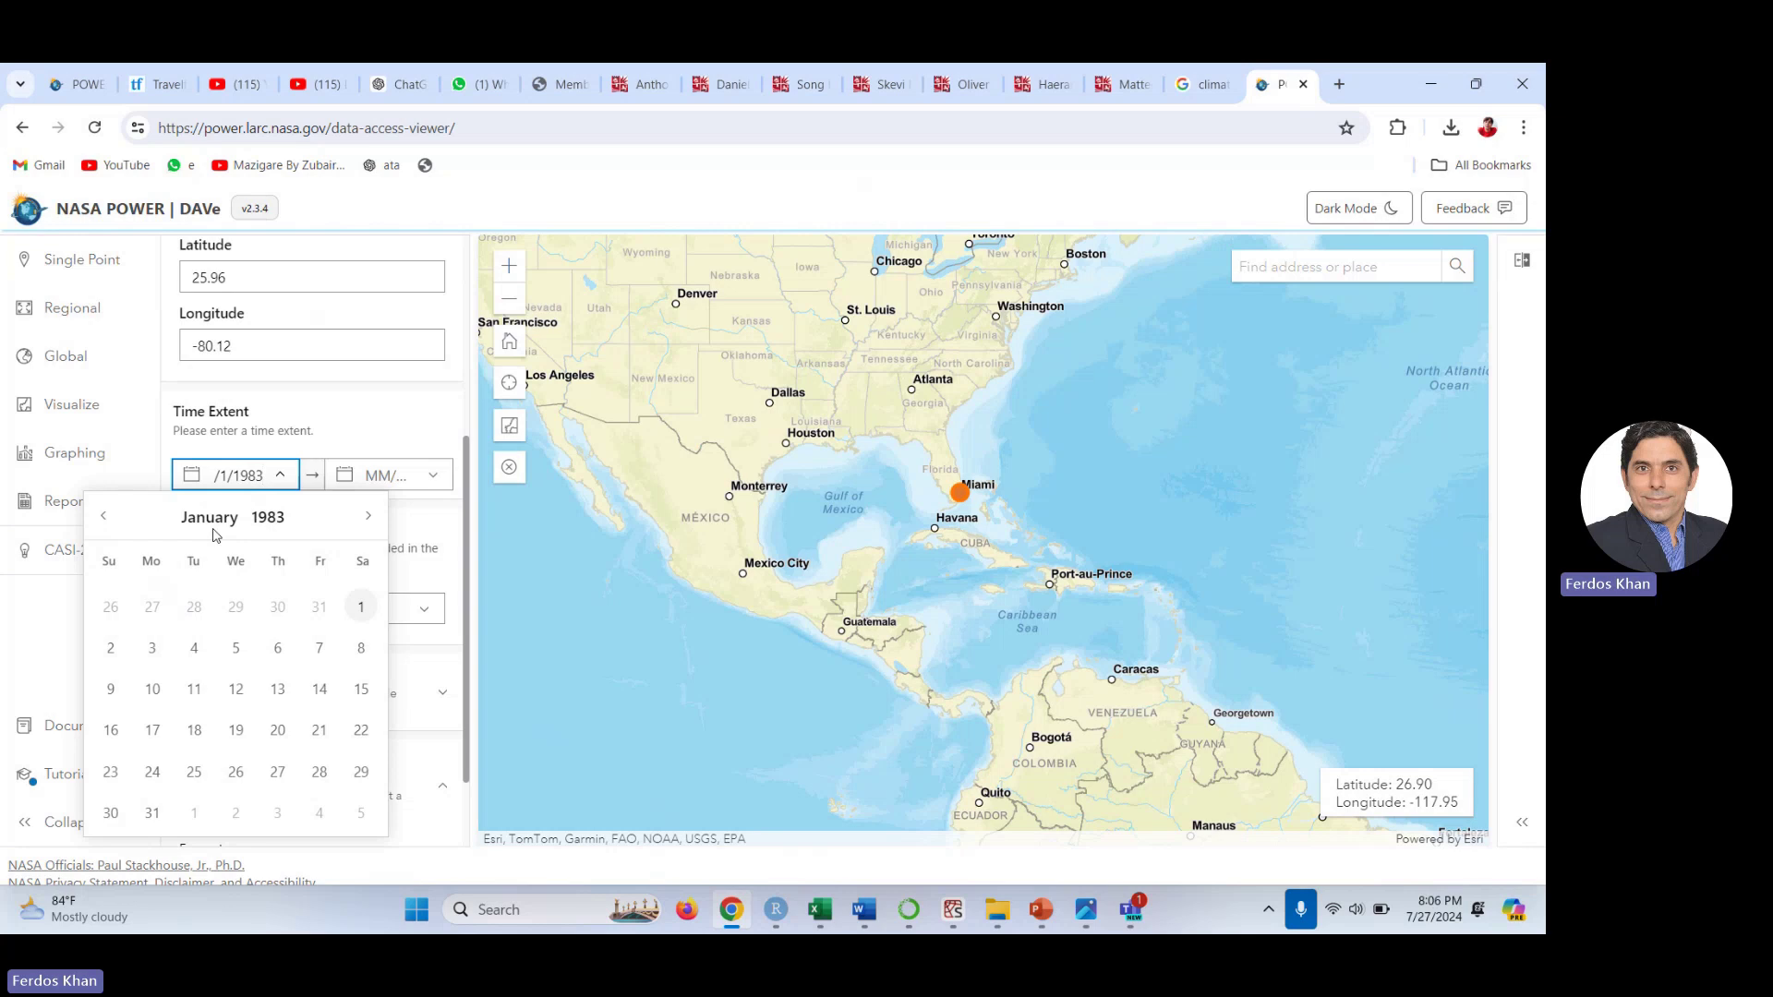
{"action": "left_click", "coordinate": [363, 611]}
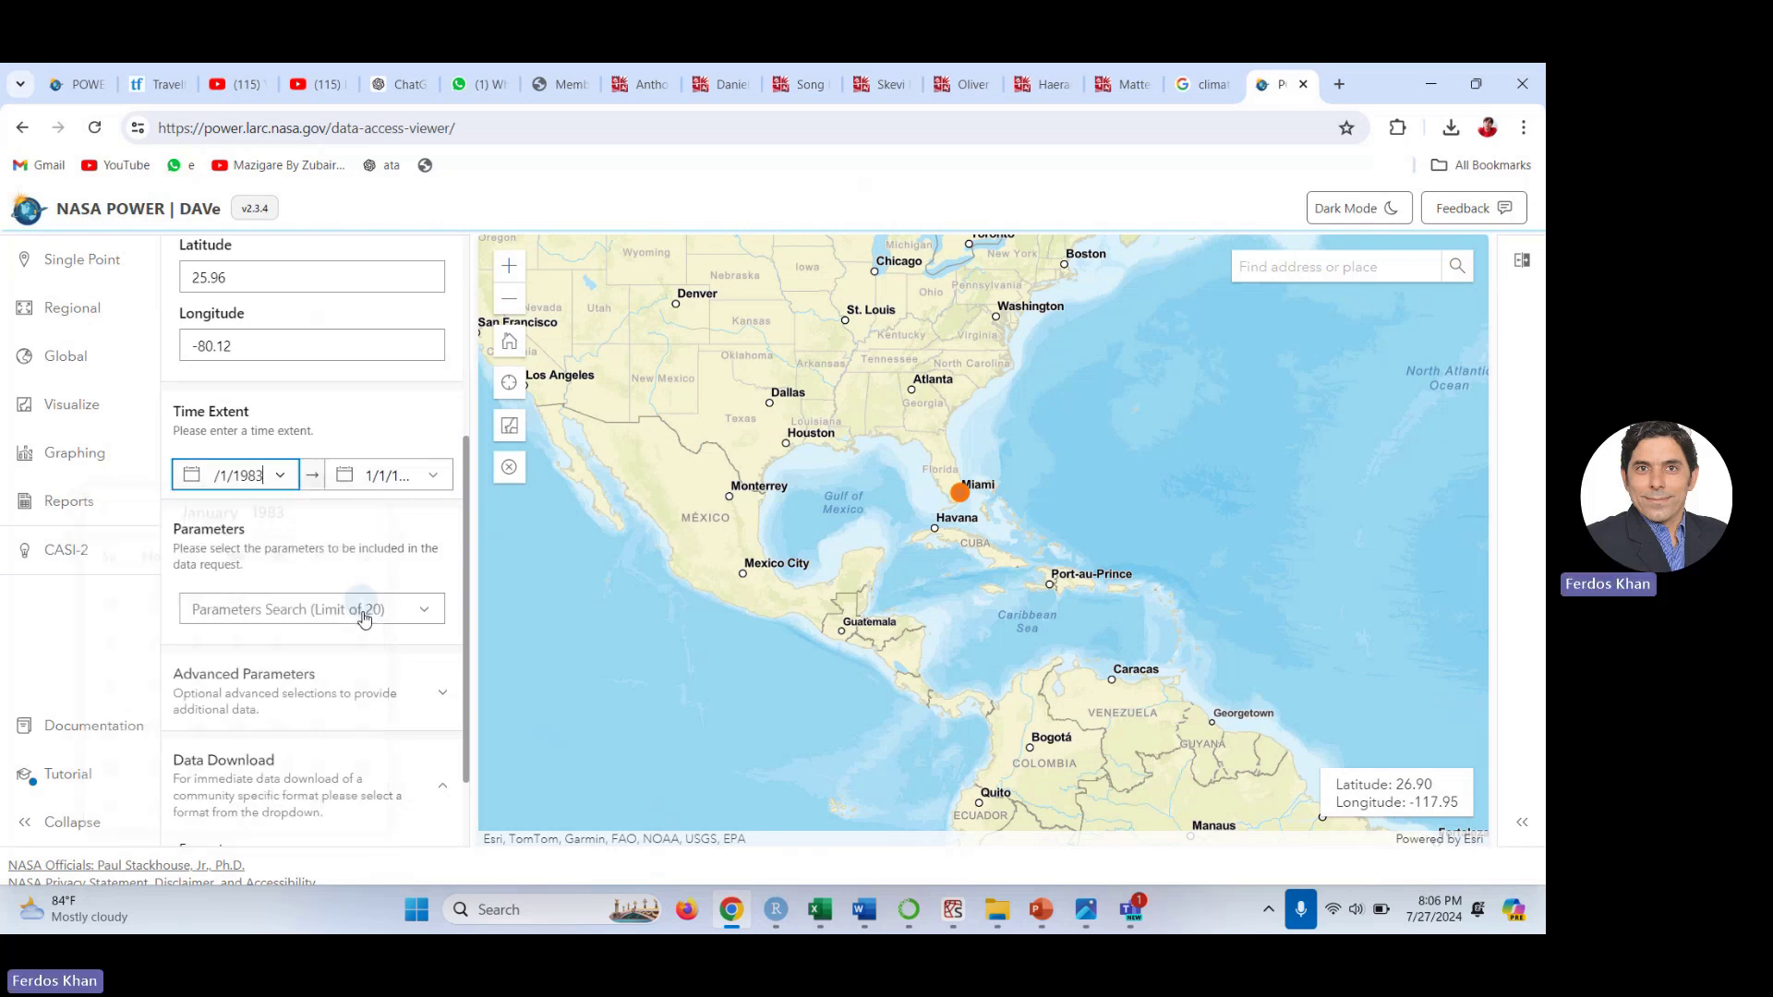
{"action": "left_click", "coordinate": [373, 476]}
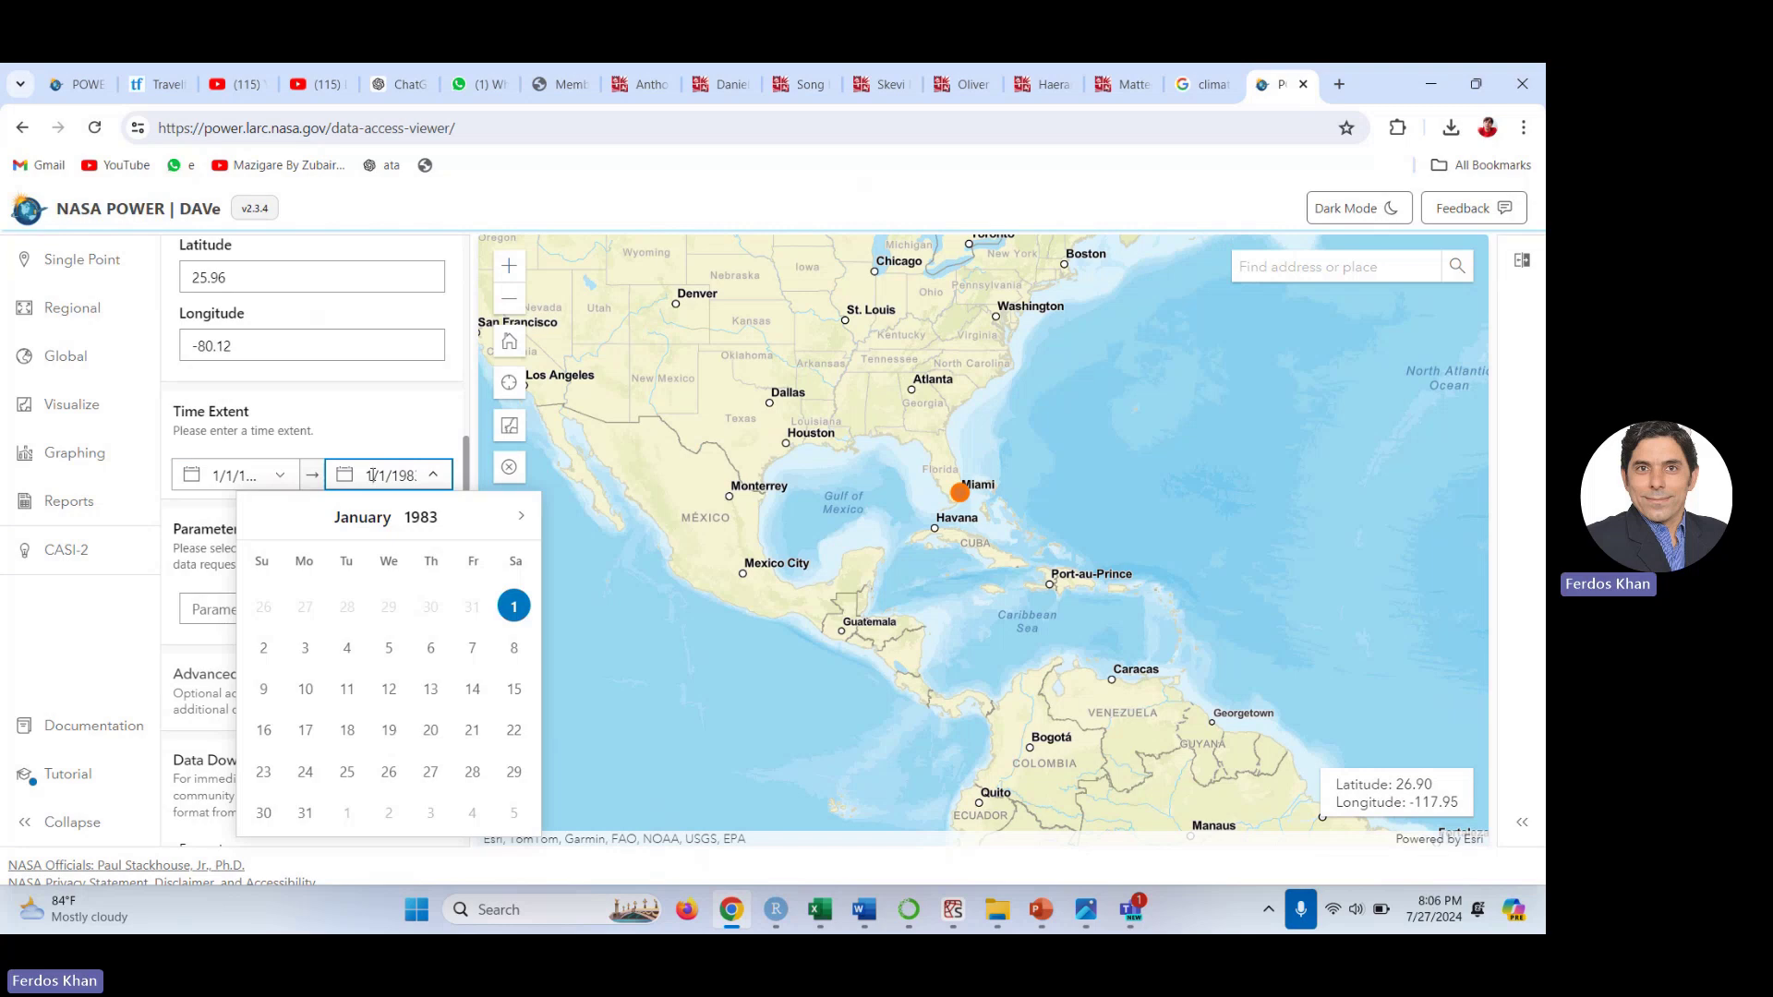
{"action": "type", "text": "2/"}
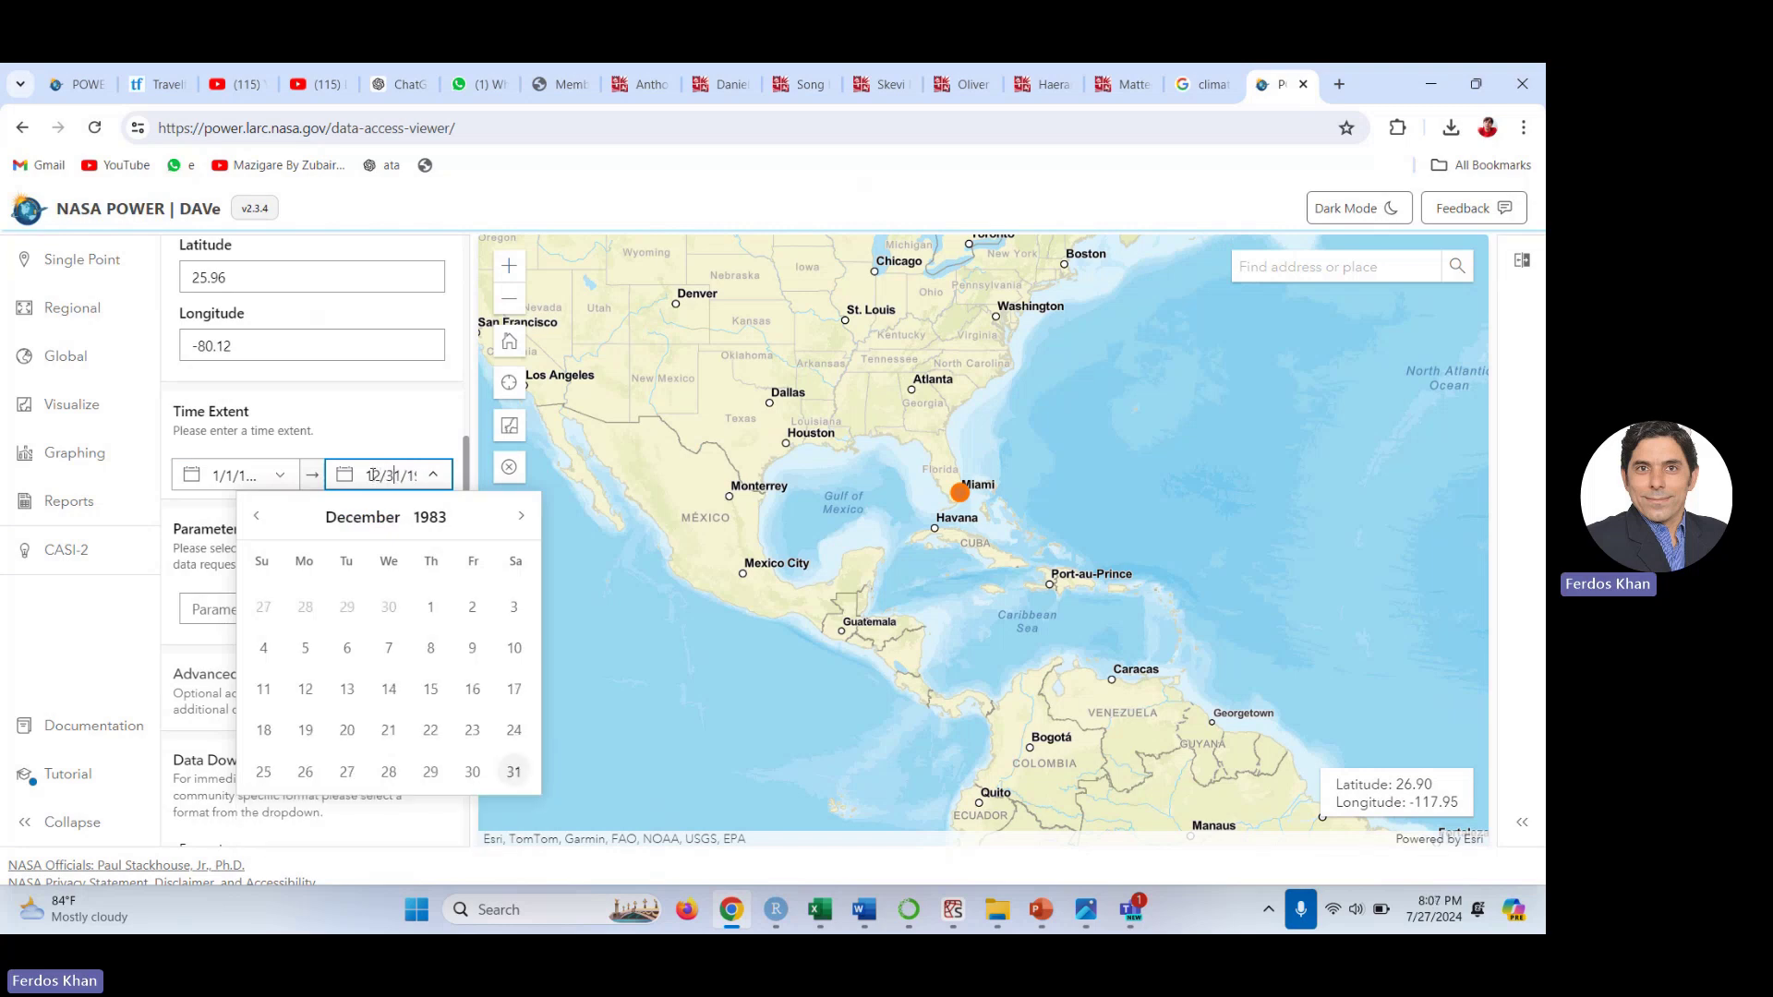
{"action": "type", "text": "3"}
{"action": "key", "text": "Right"}
{"action": "key", "text": "Right"}
{"action": "key", "text": "Right"}
{"action": "key", "text": "Right"}
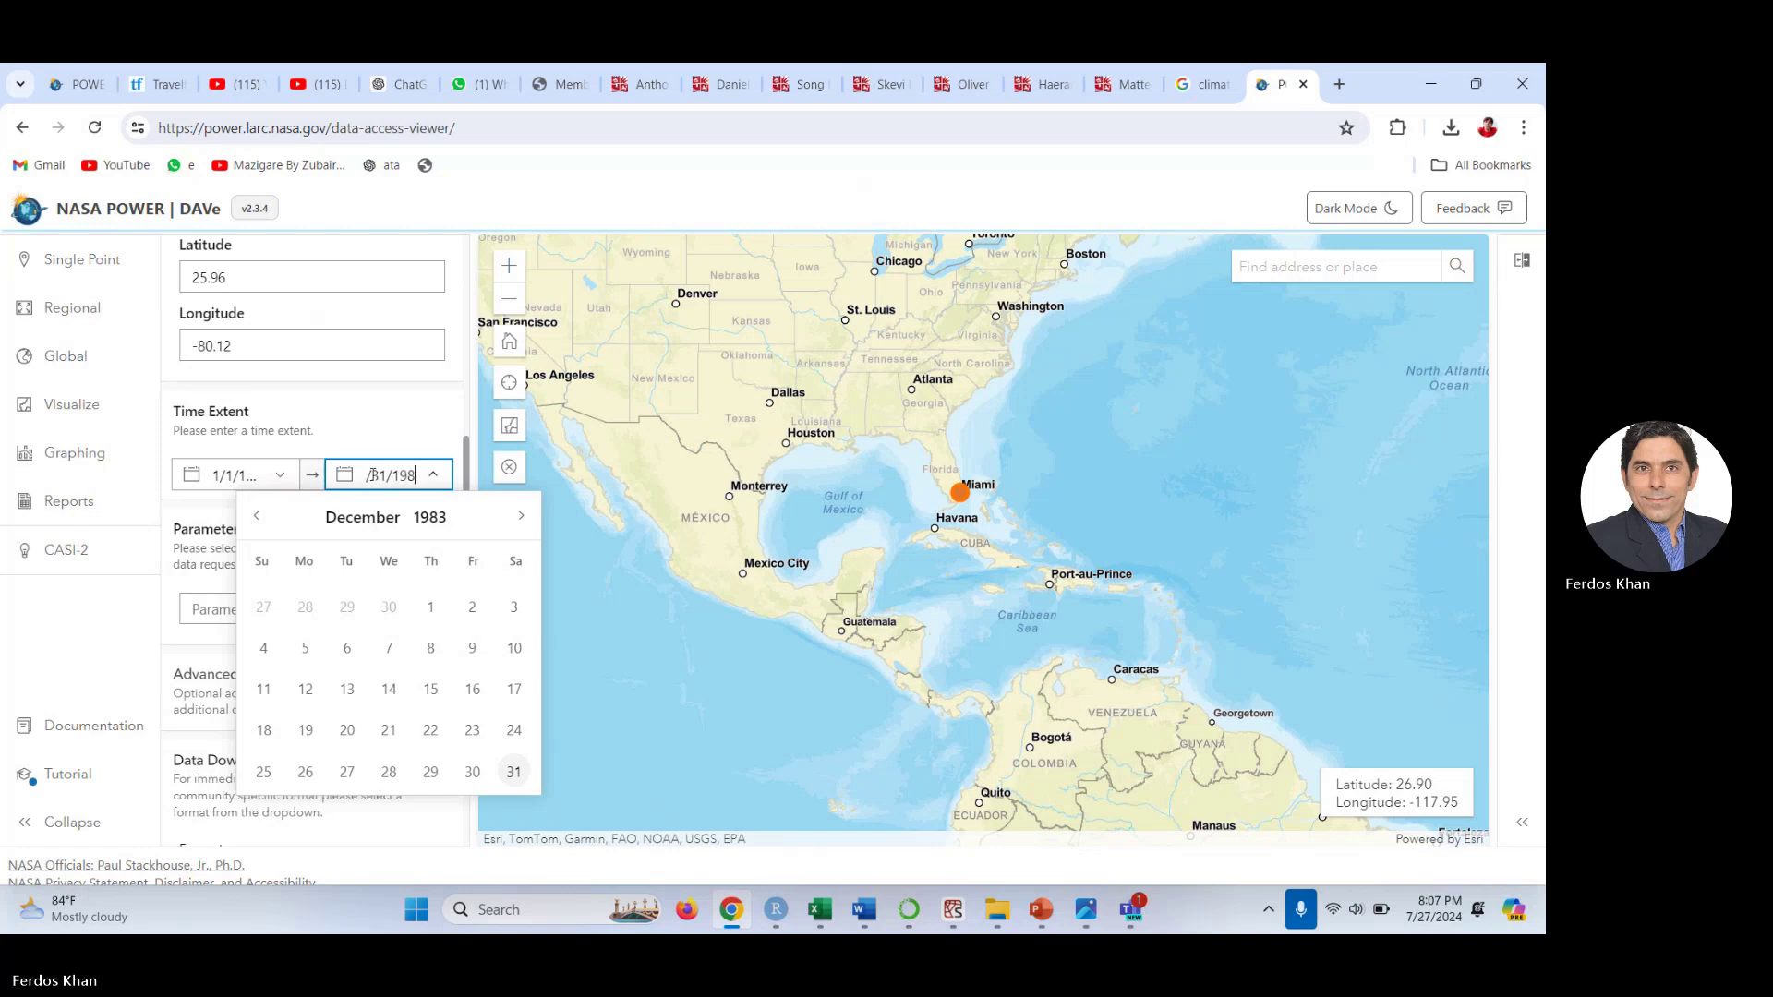
{"action": "key", "text": "BackSpace"}
{"action": "key", "text": "BackSpace"}
{"action": "type", "text": "2023"}
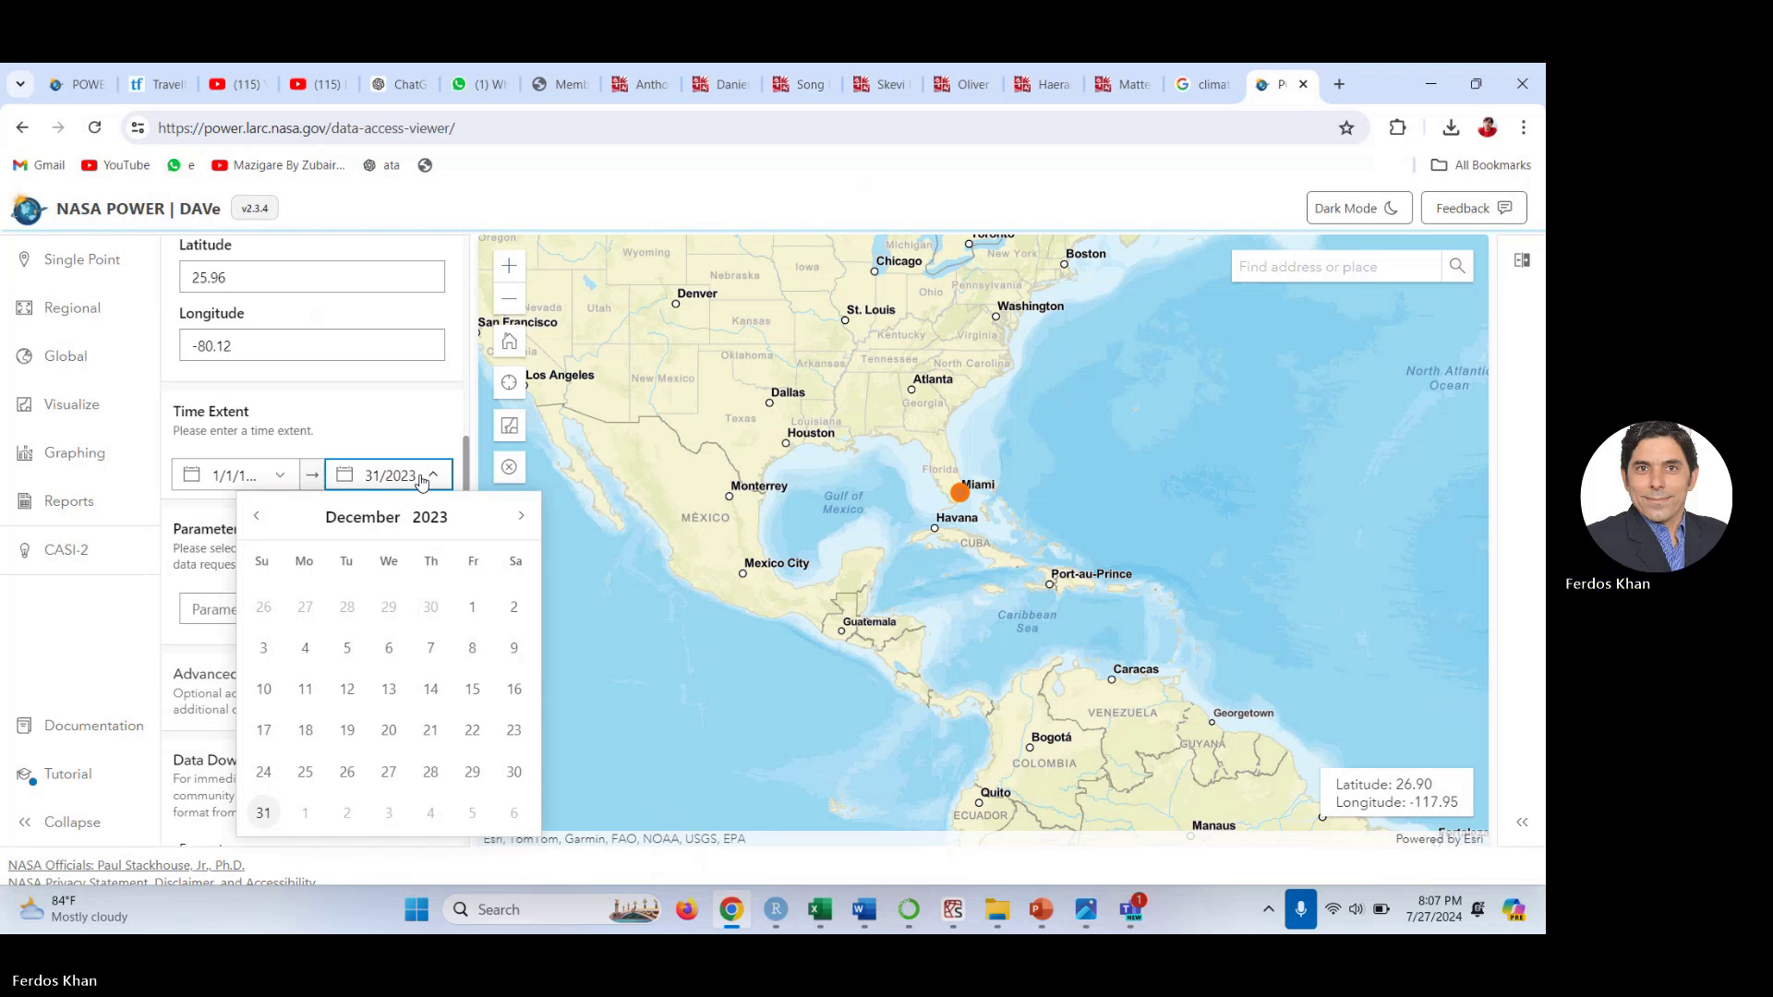
{"action": "left_click", "coordinate": [420, 418]}
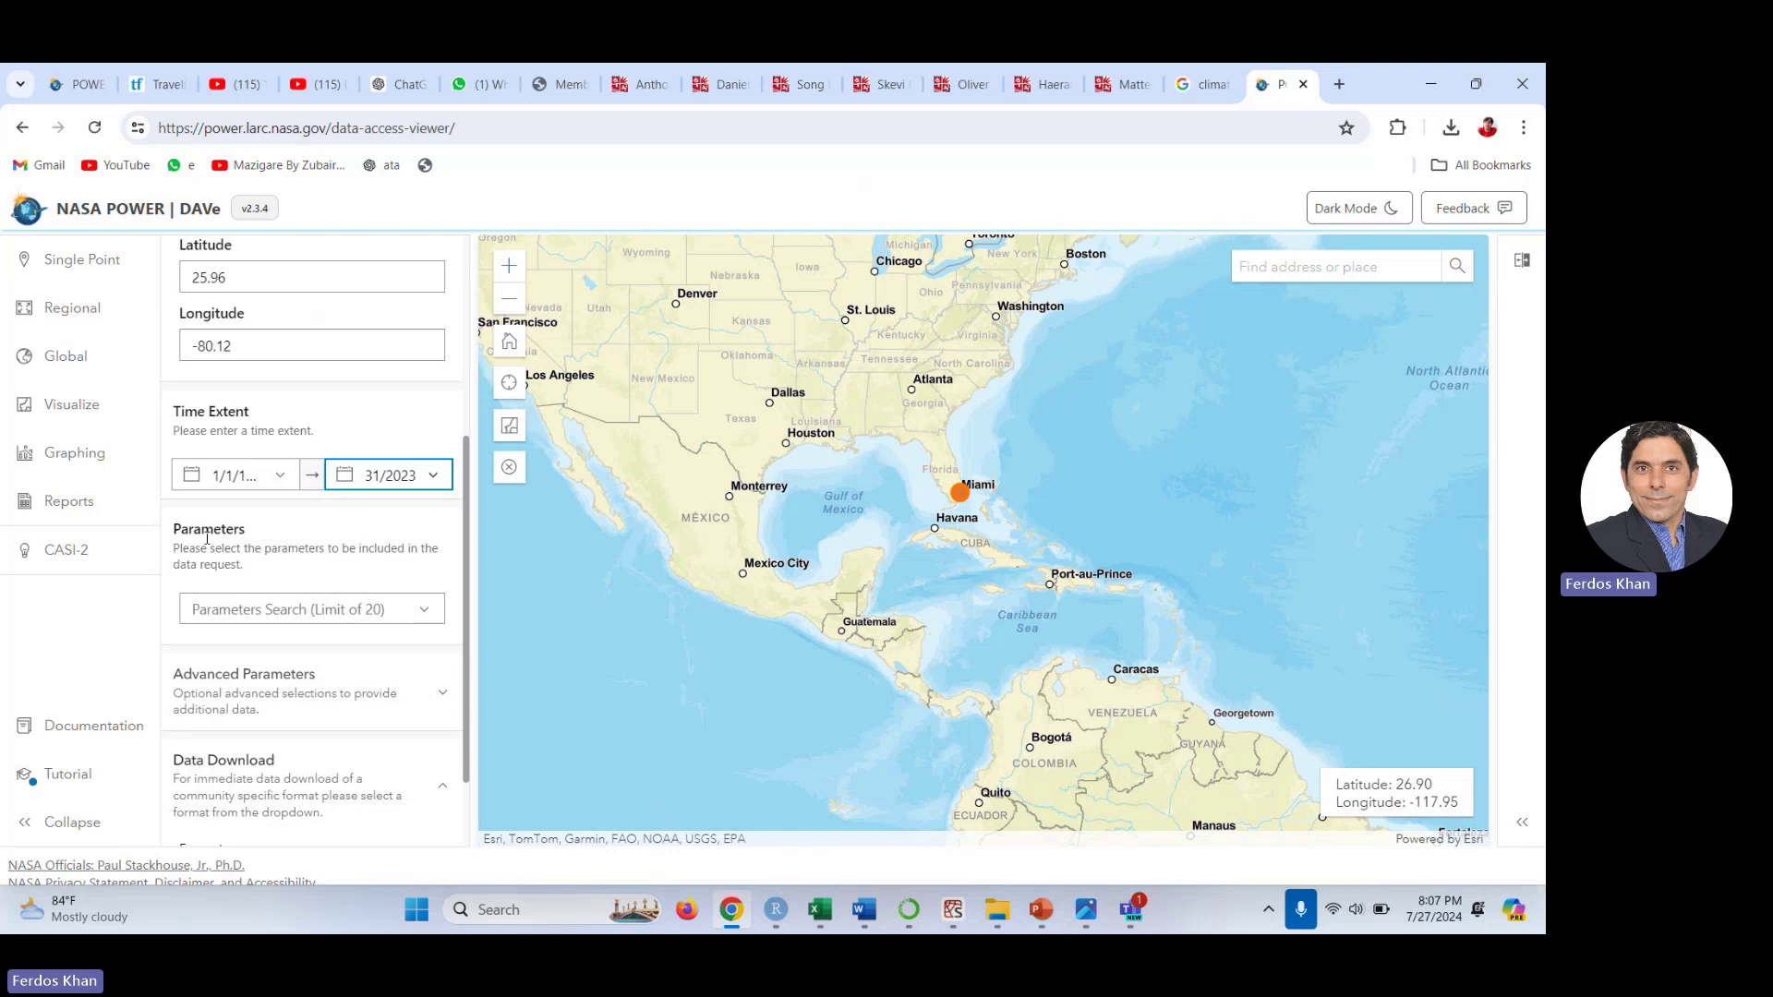
In the Parameters list, add and then remove the plain Temperature at 2 Meters
{"action": "left_click", "coordinate": [428, 612]}
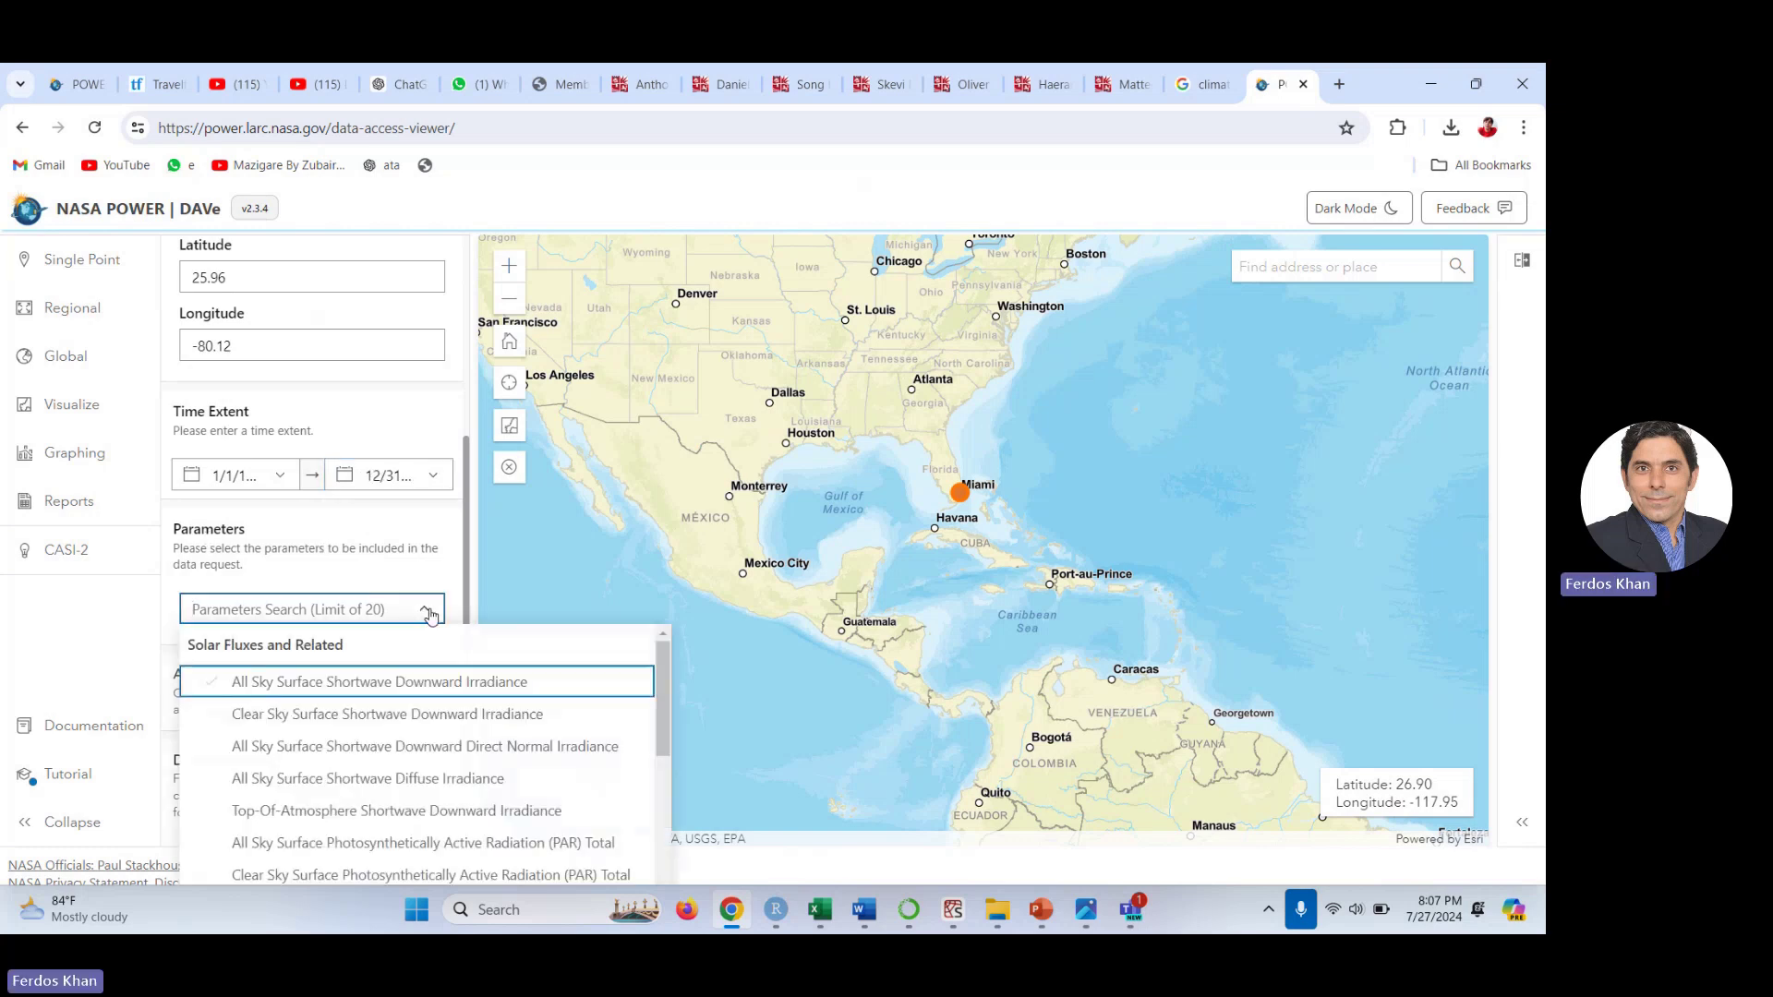
{"action": "scroll", "coordinate": [468, 559], "scroll_direction": "down", "scroll_amount": 2}
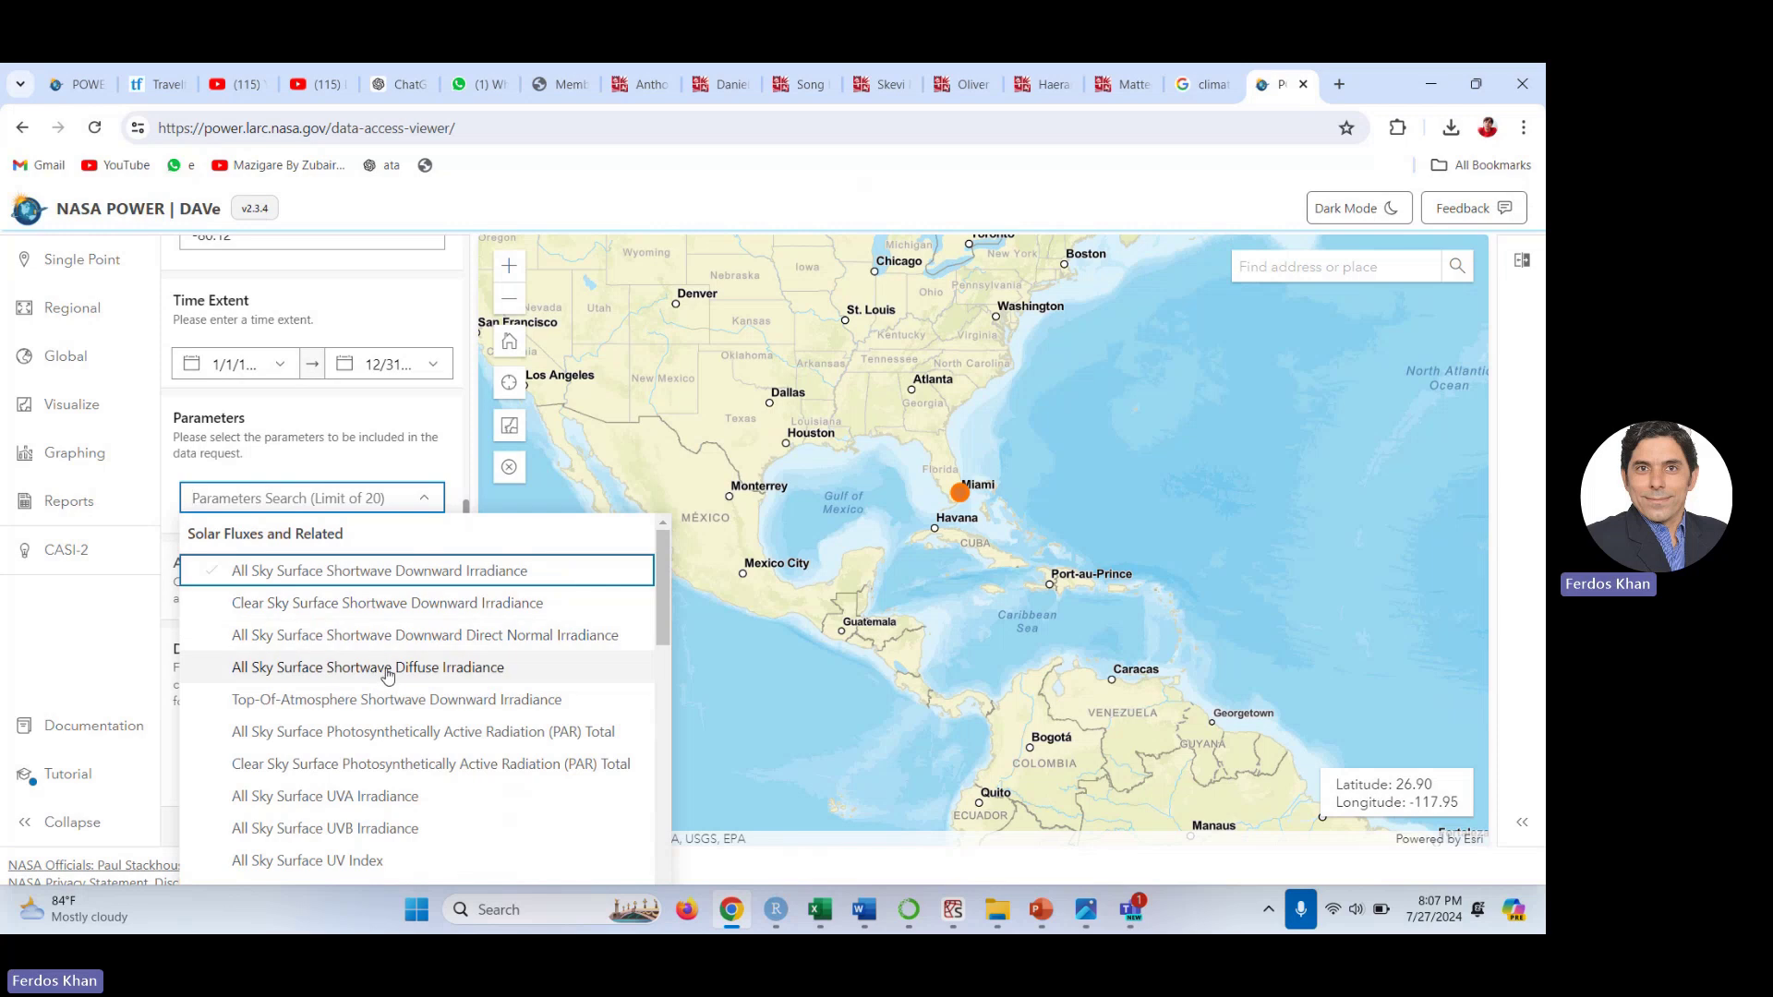
{"action": "left_click_drag", "start_coordinate": [667, 596], "coordinate": [666, 648]}
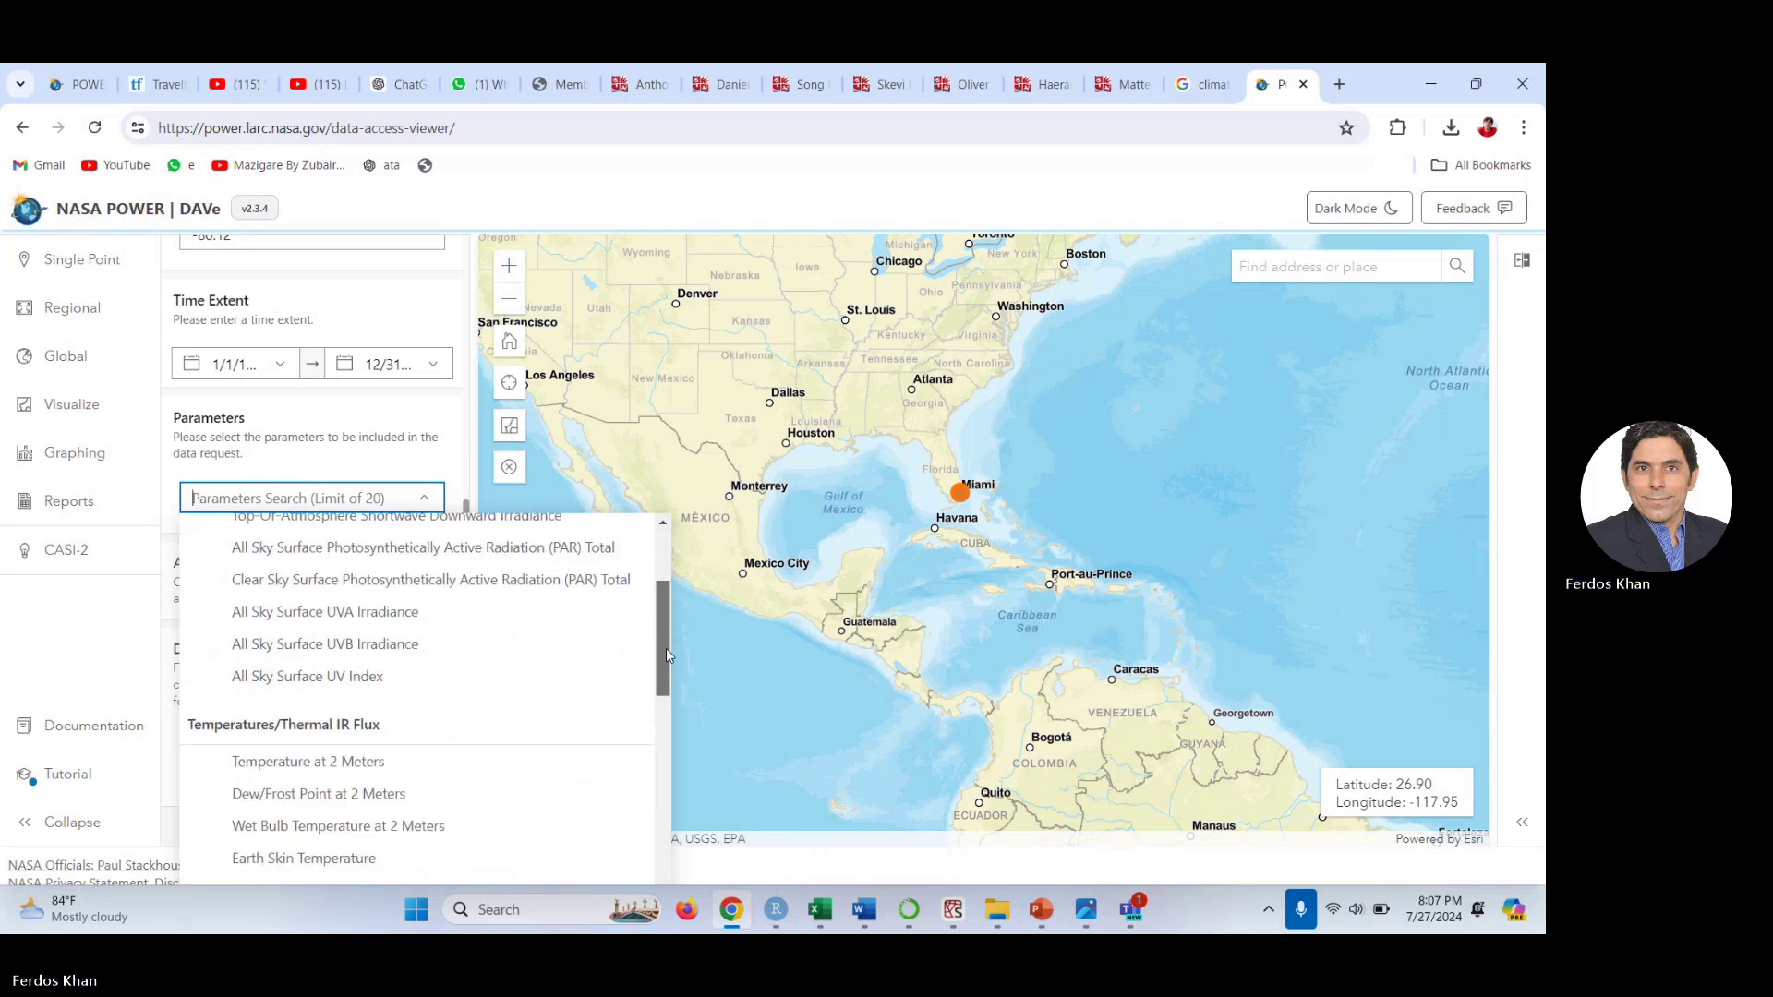
{"action": "left_click", "coordinate": [360, 741]}
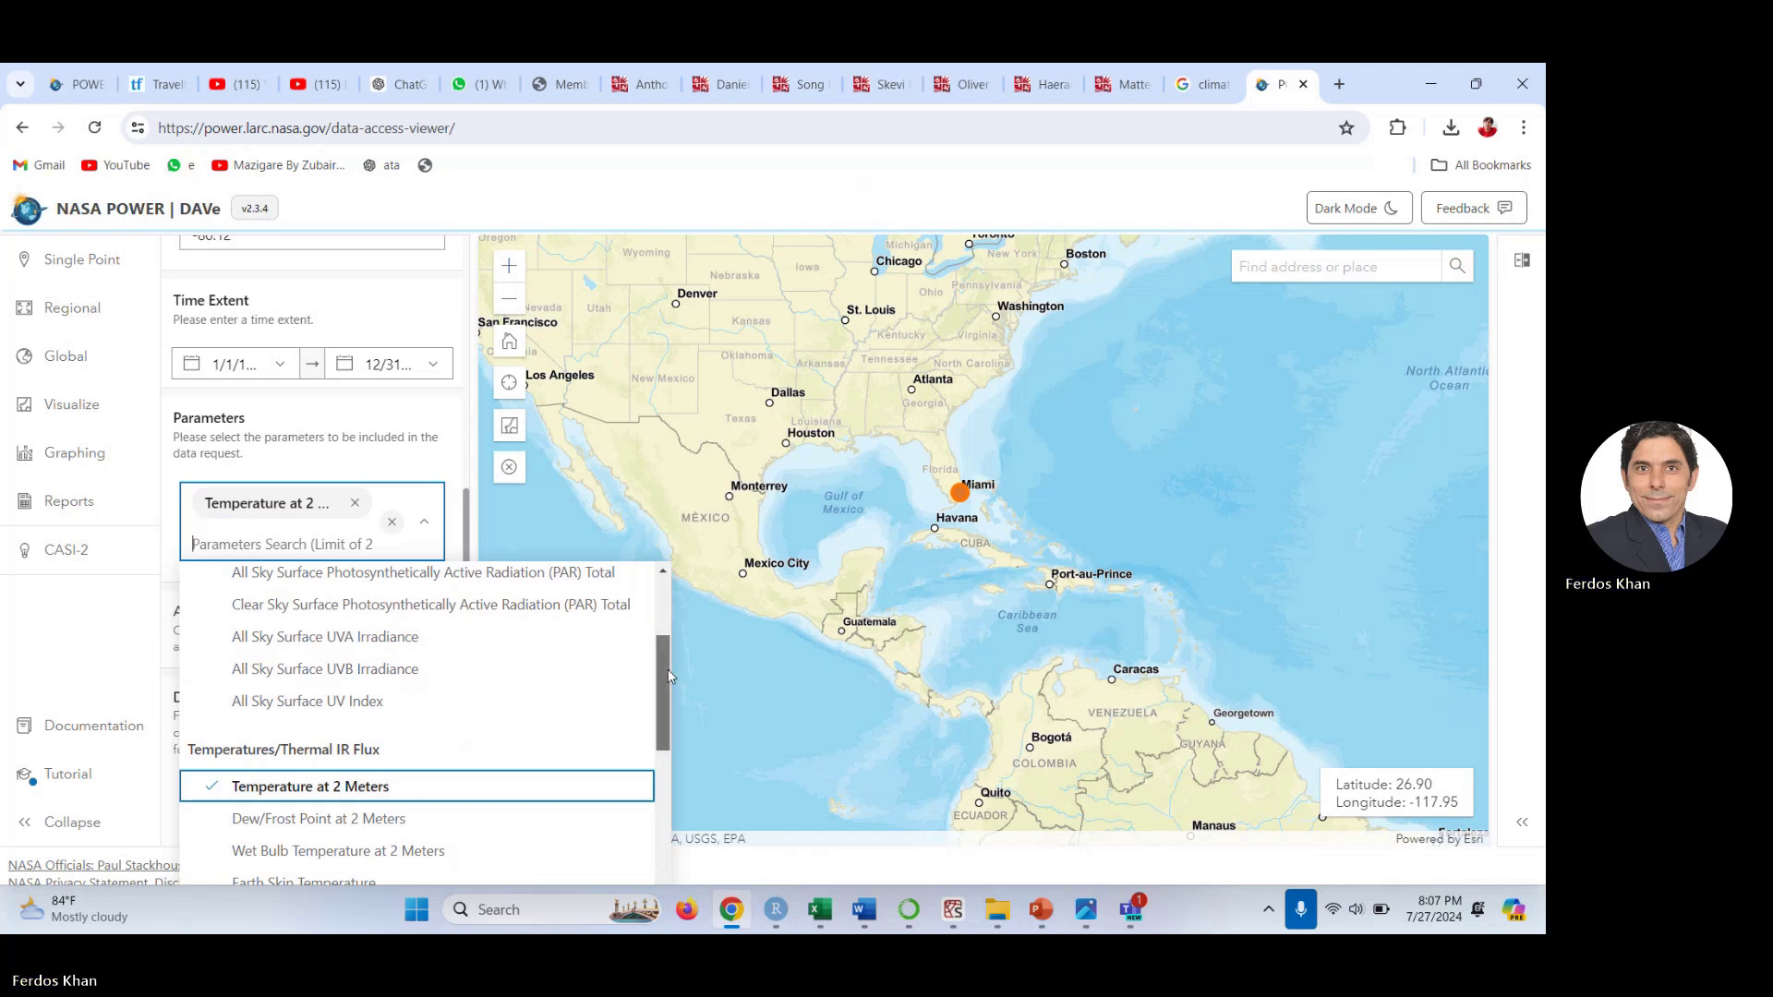
{"action": "left_click_drag", "start_coordinate": [667, 666], "coordinate": [655, 762]}
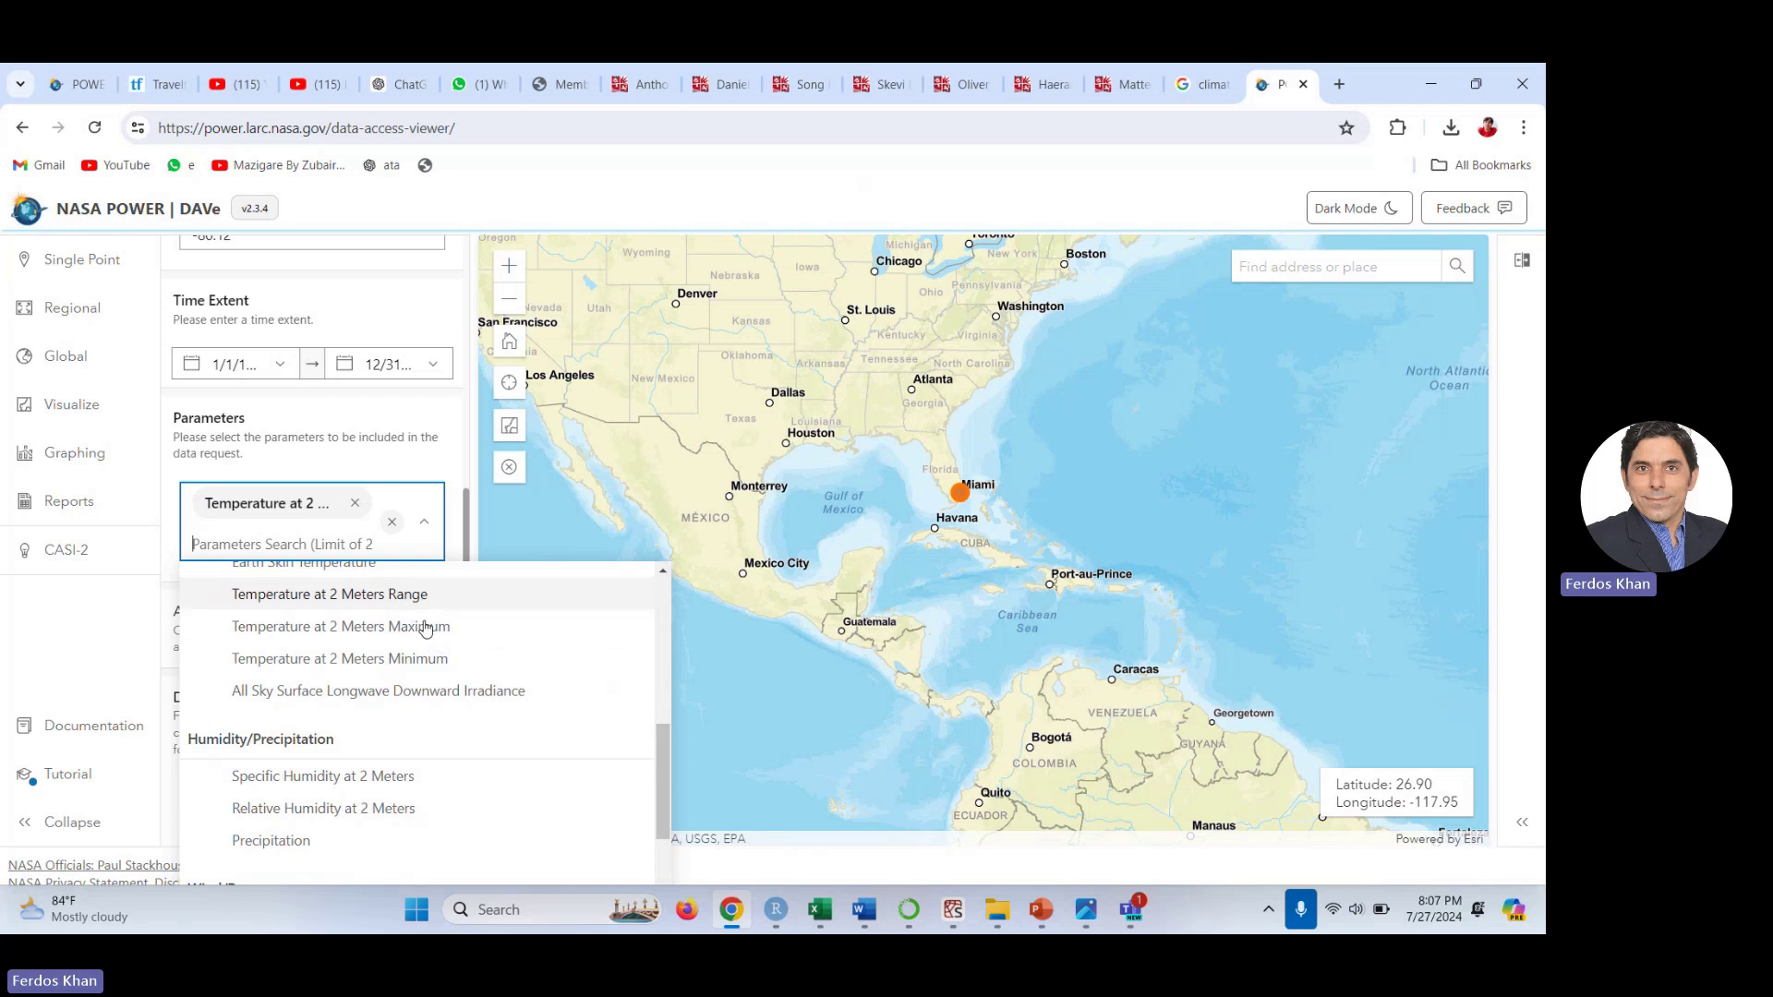
{"action": "left_click", "coordinate": [354, 503]}
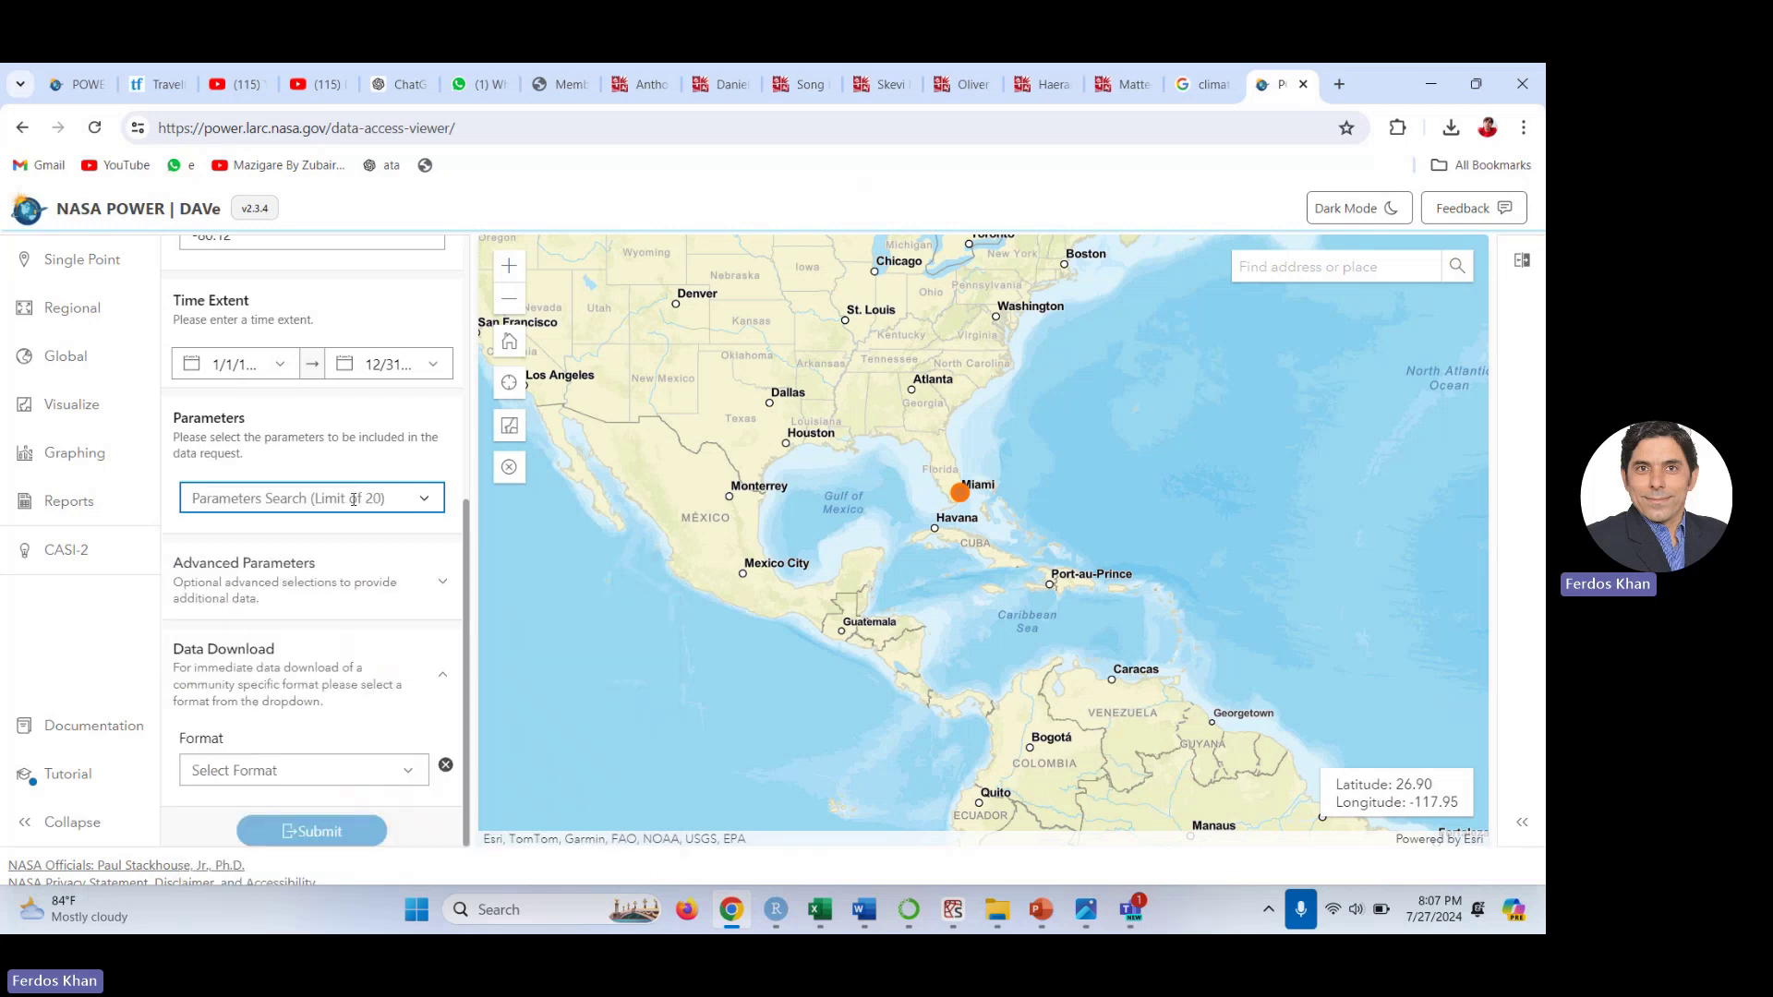
Check Temperature at 2 Meters Maximum, Temperature at 2 Meters Minimum and Precipitation, then close the list
{"action": "left_click", "coordinate": [425, 501]}
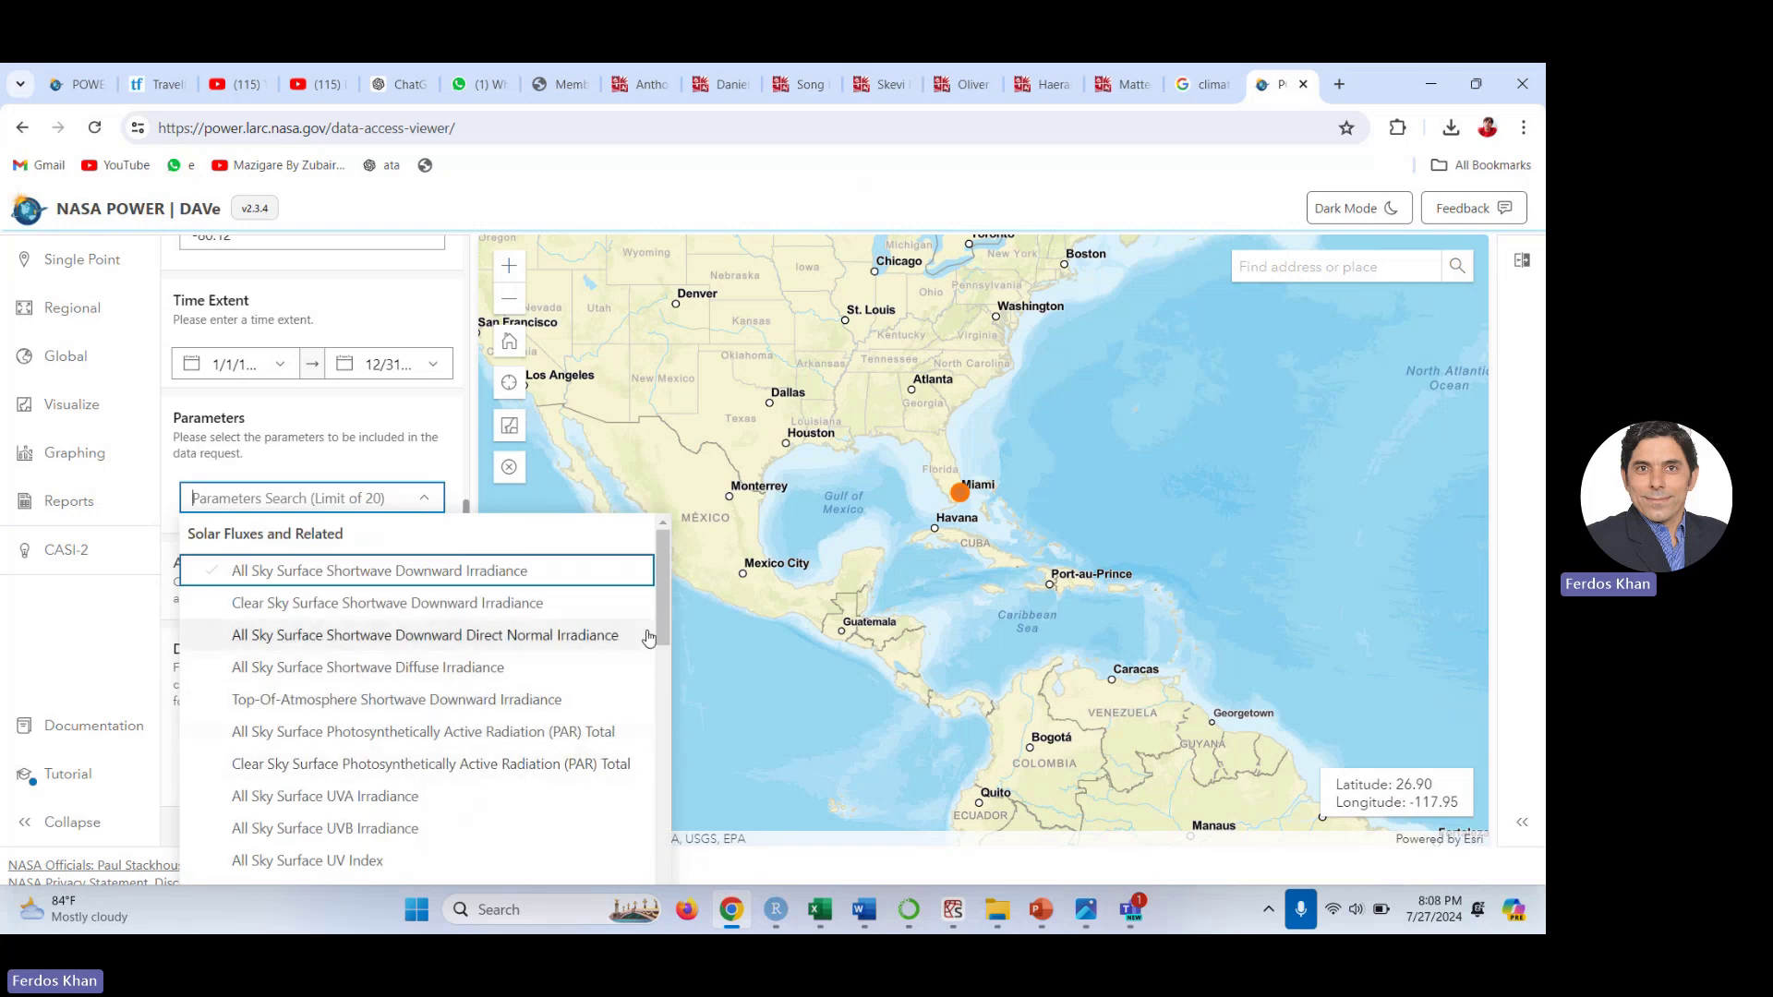
{"action": "left_click_drag", "start_coordinate": [663, 622], "coordinate": [661, 716]}
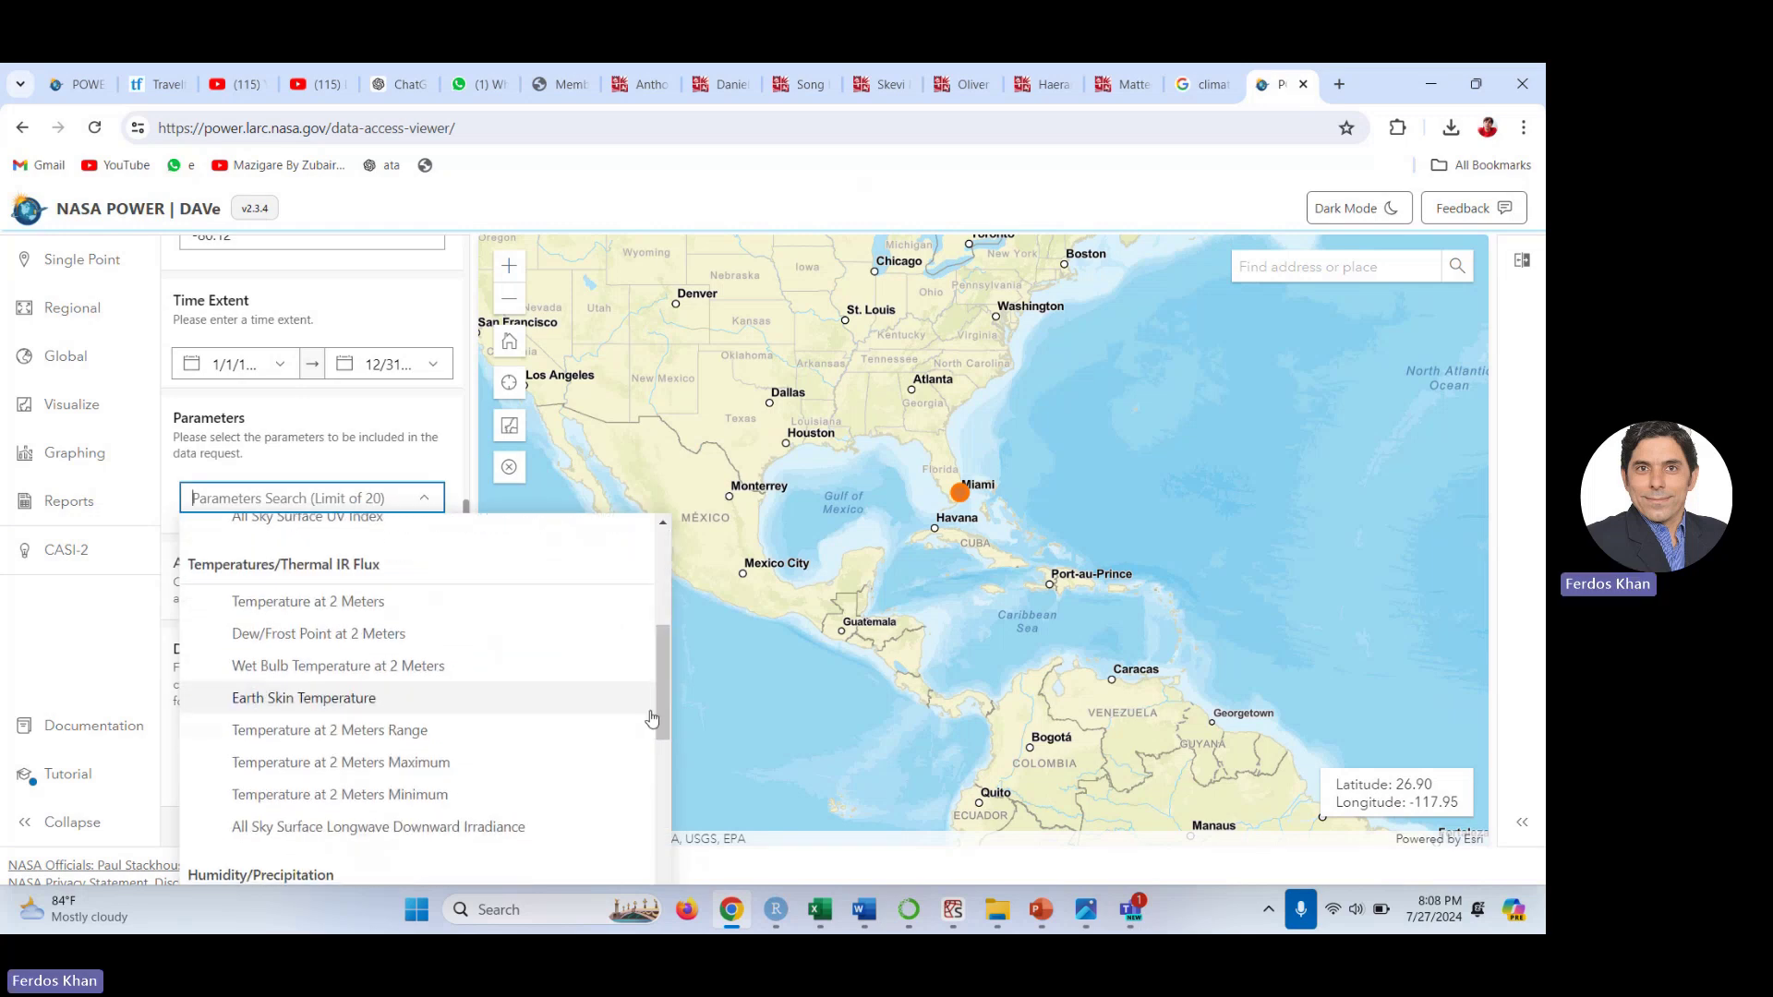
{"action": "left_click", "coordinate": [434, 764]}
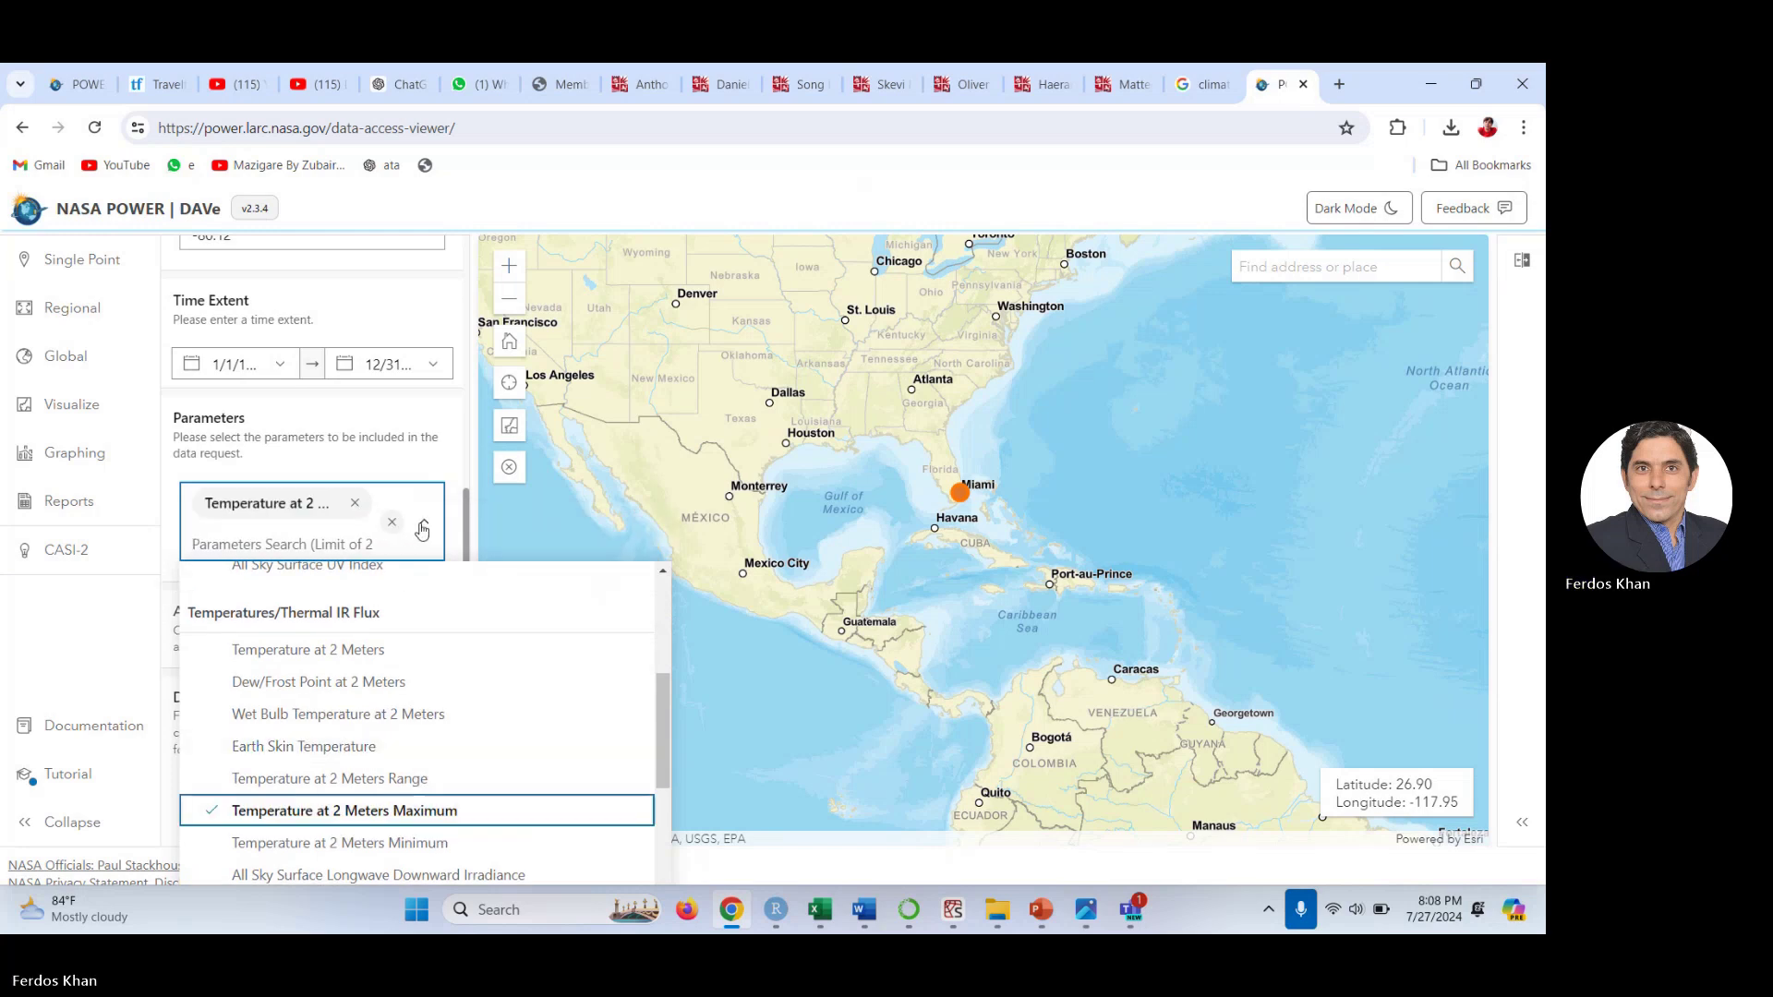
{"action": "left_click", "coordinate": [411, 842]}
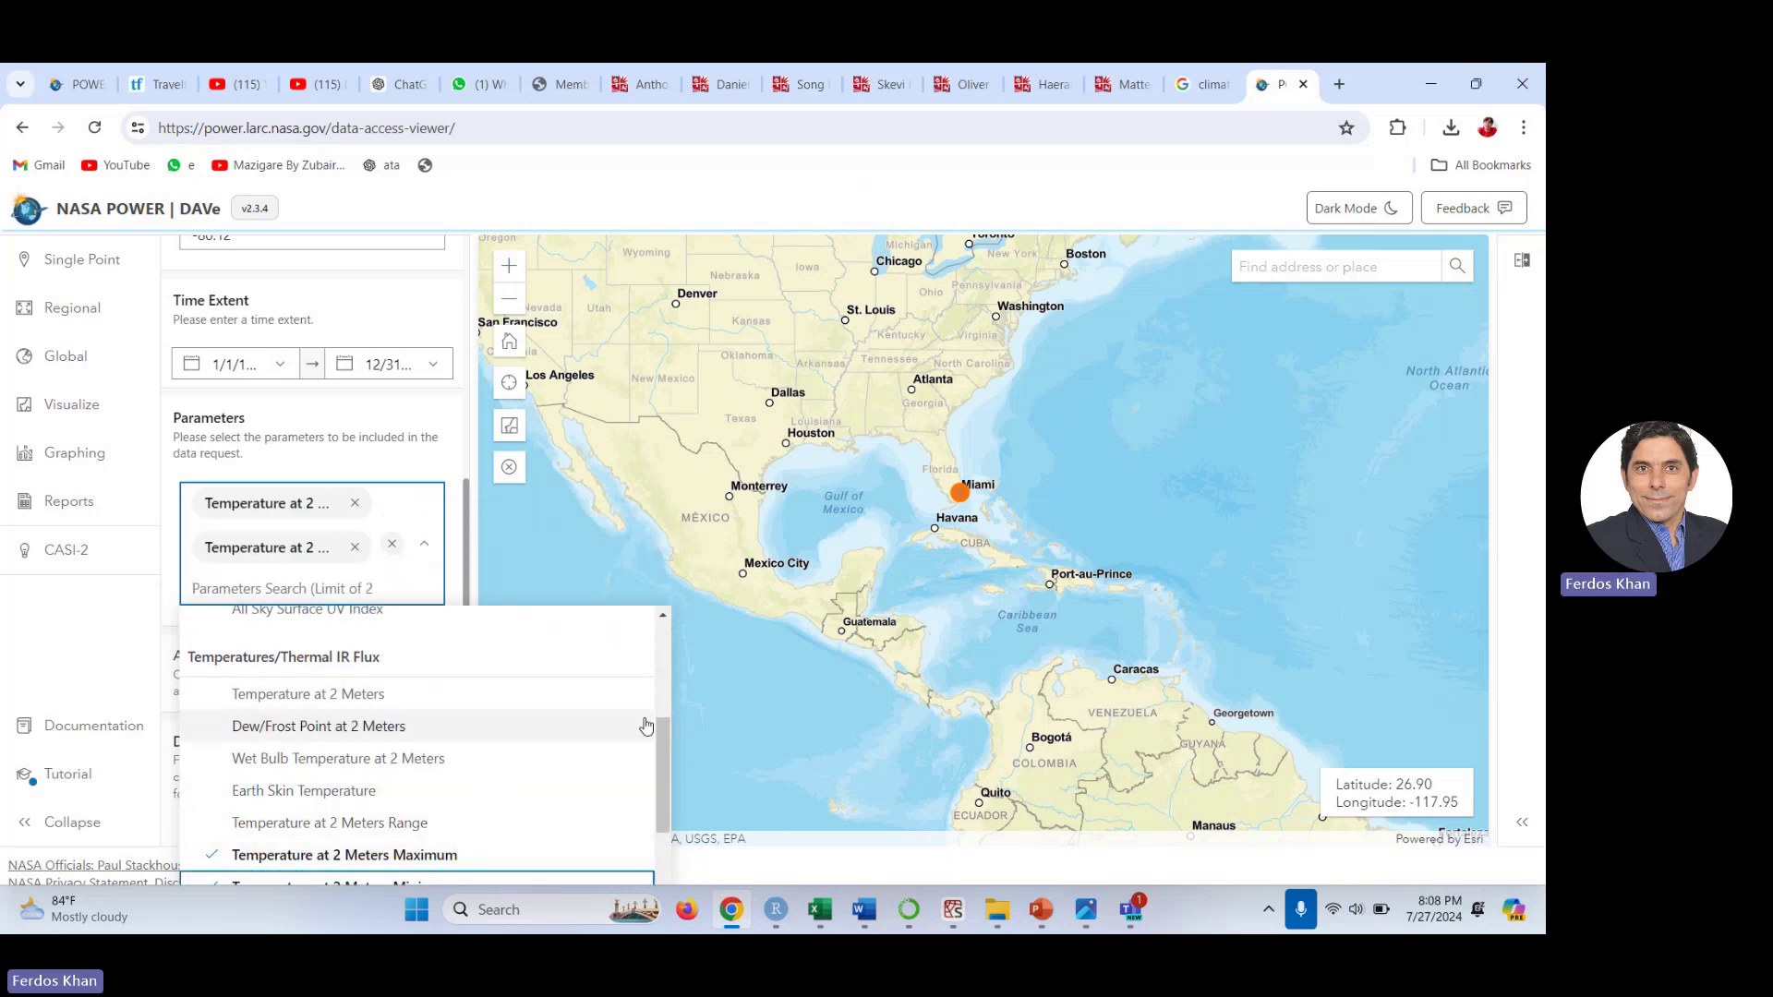
{"action": "scroll", "coordinate": [662, 716], "scroll_direction": "up", "scroll_amount": 5}
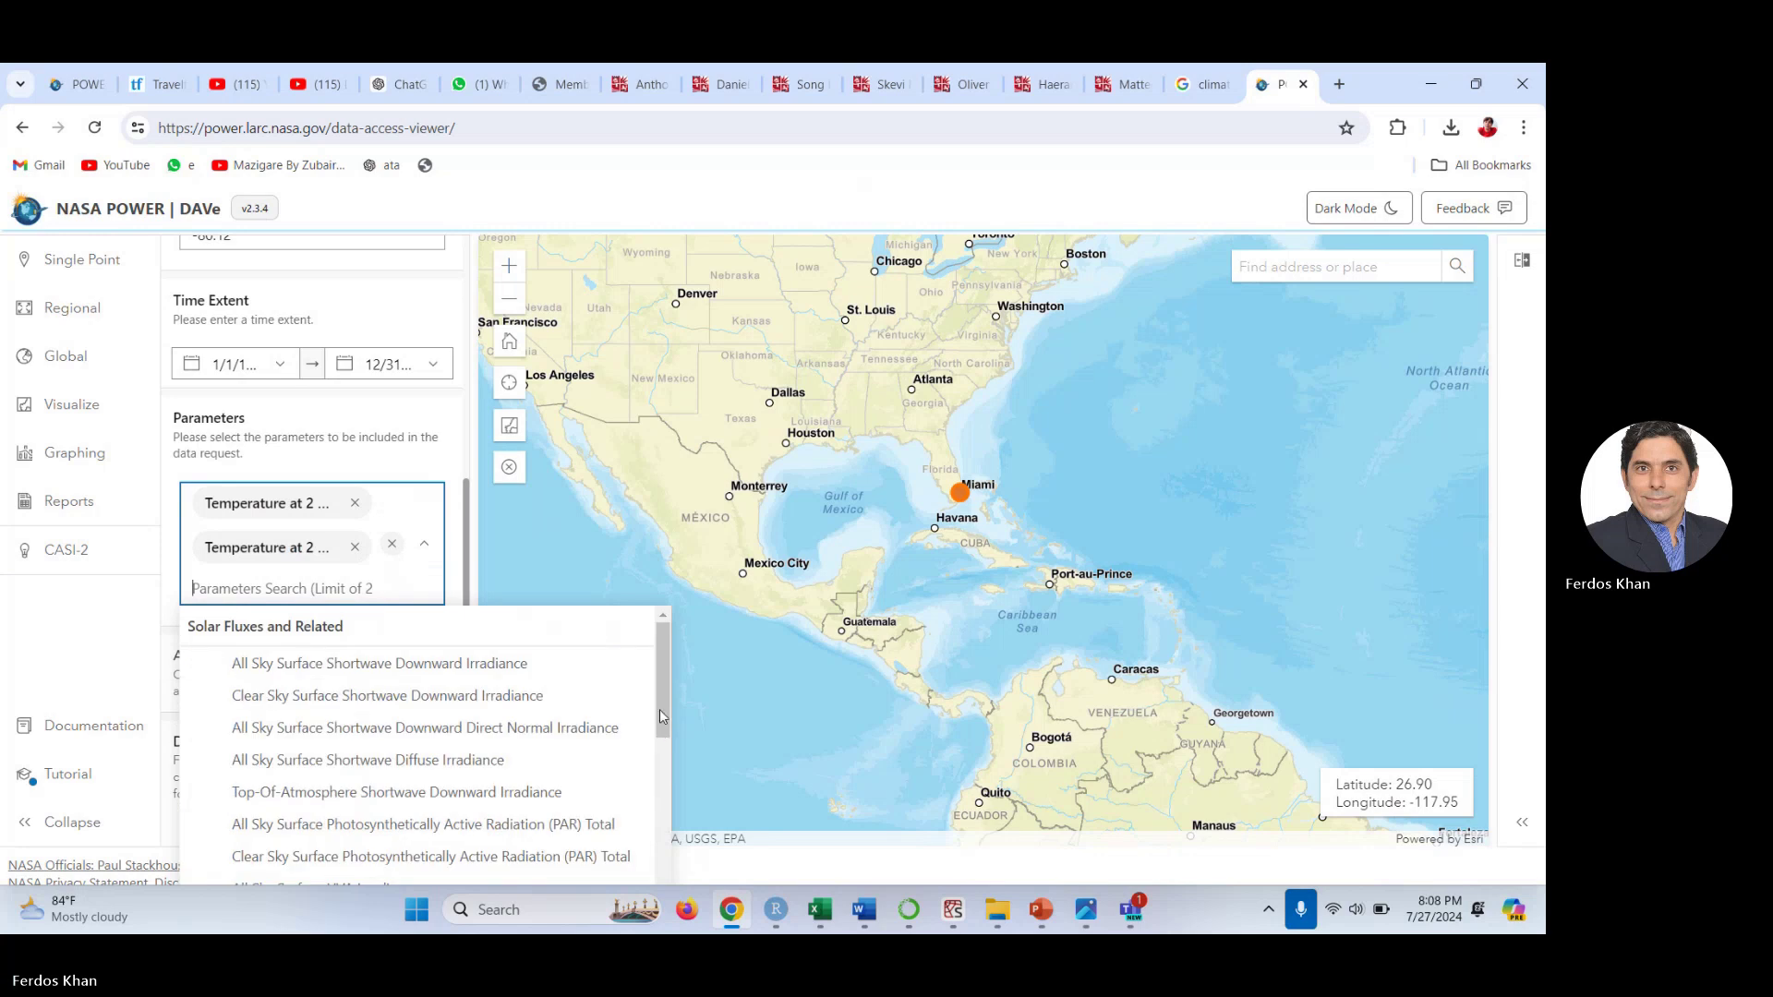
{"action": "left_click_drag", "start_coordinate": [663, 717], "coordinate": [657, 788]}
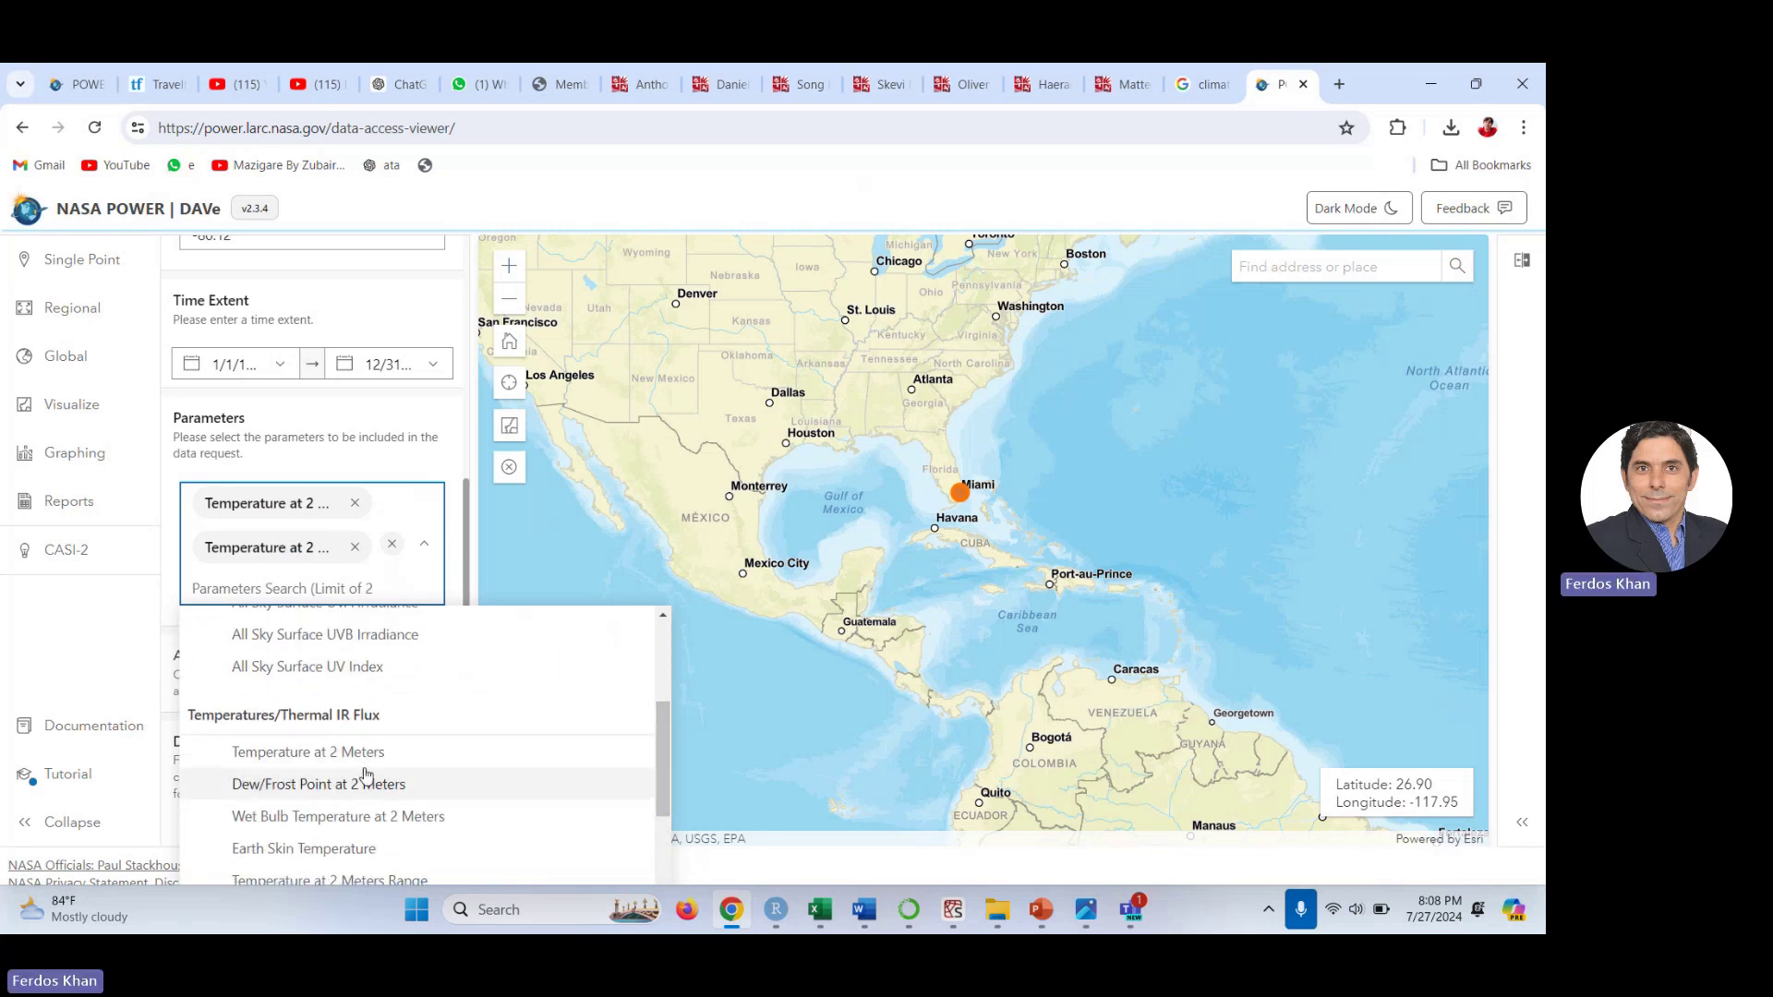
{"action": "left_click_drag", "start_coordinate": [658, 773], "coordinate": [661, 882]}
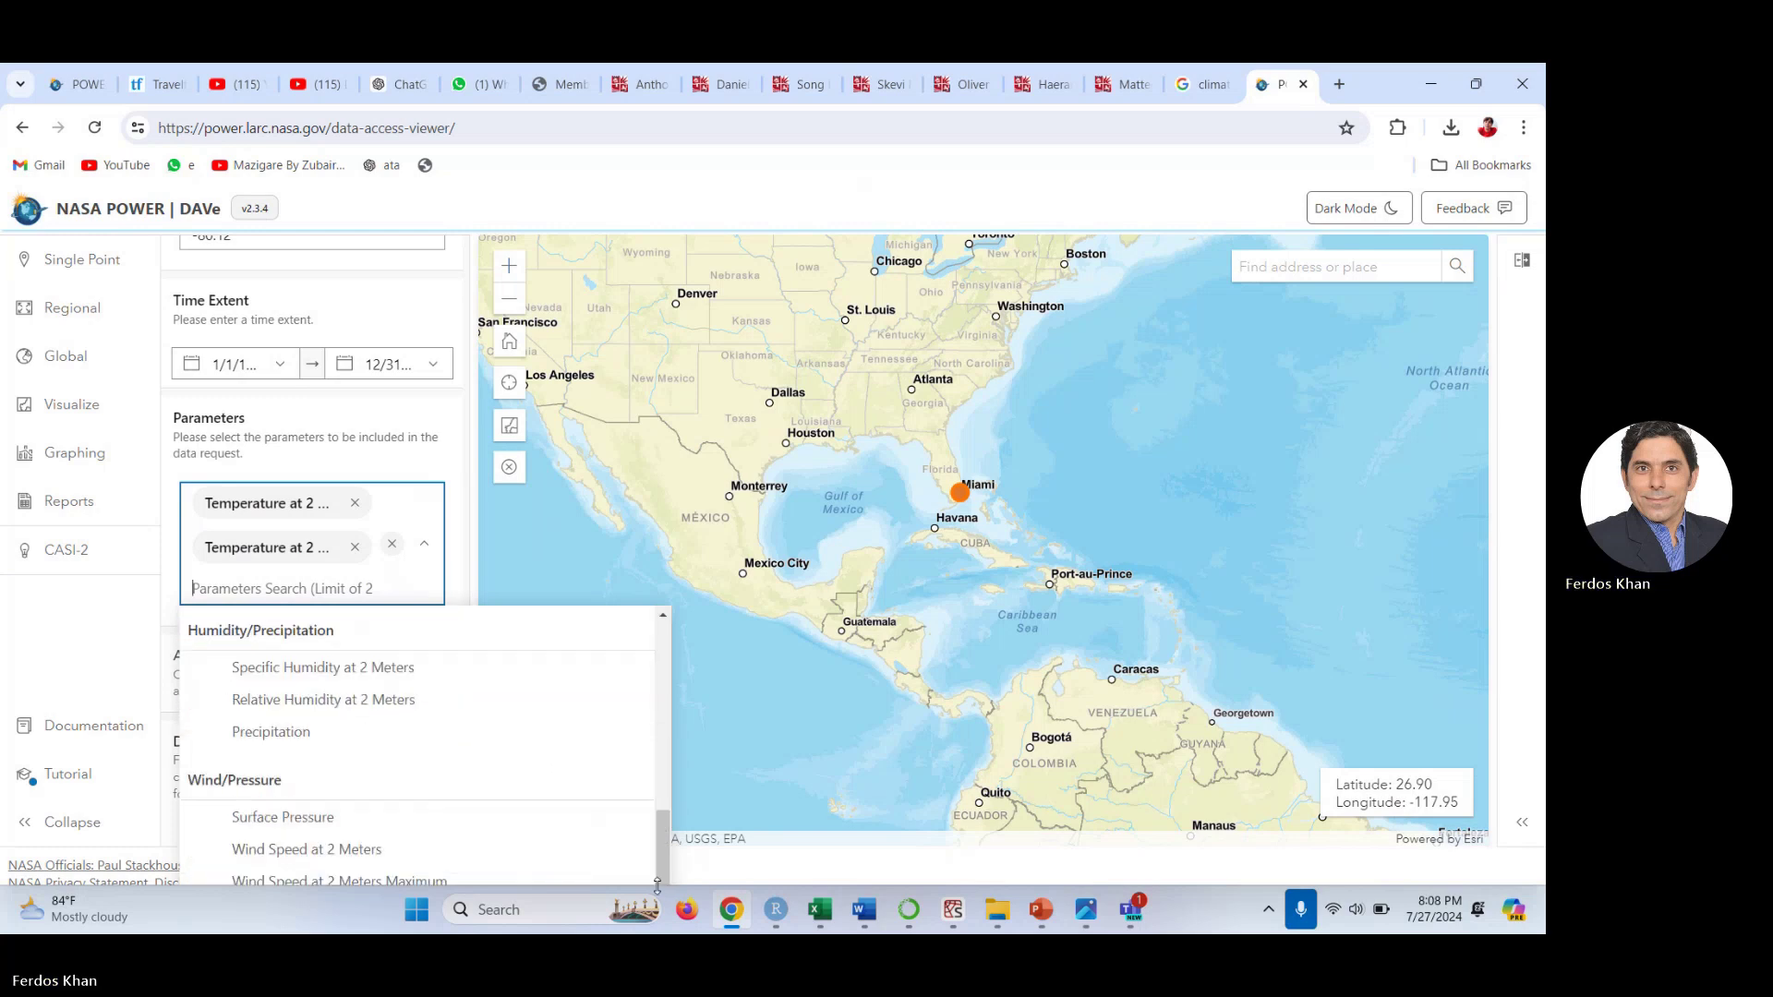
{"action": "left_click", "coordinate": [300, 736]}
{"action": "left_click", "coordinate": [453, 572]}
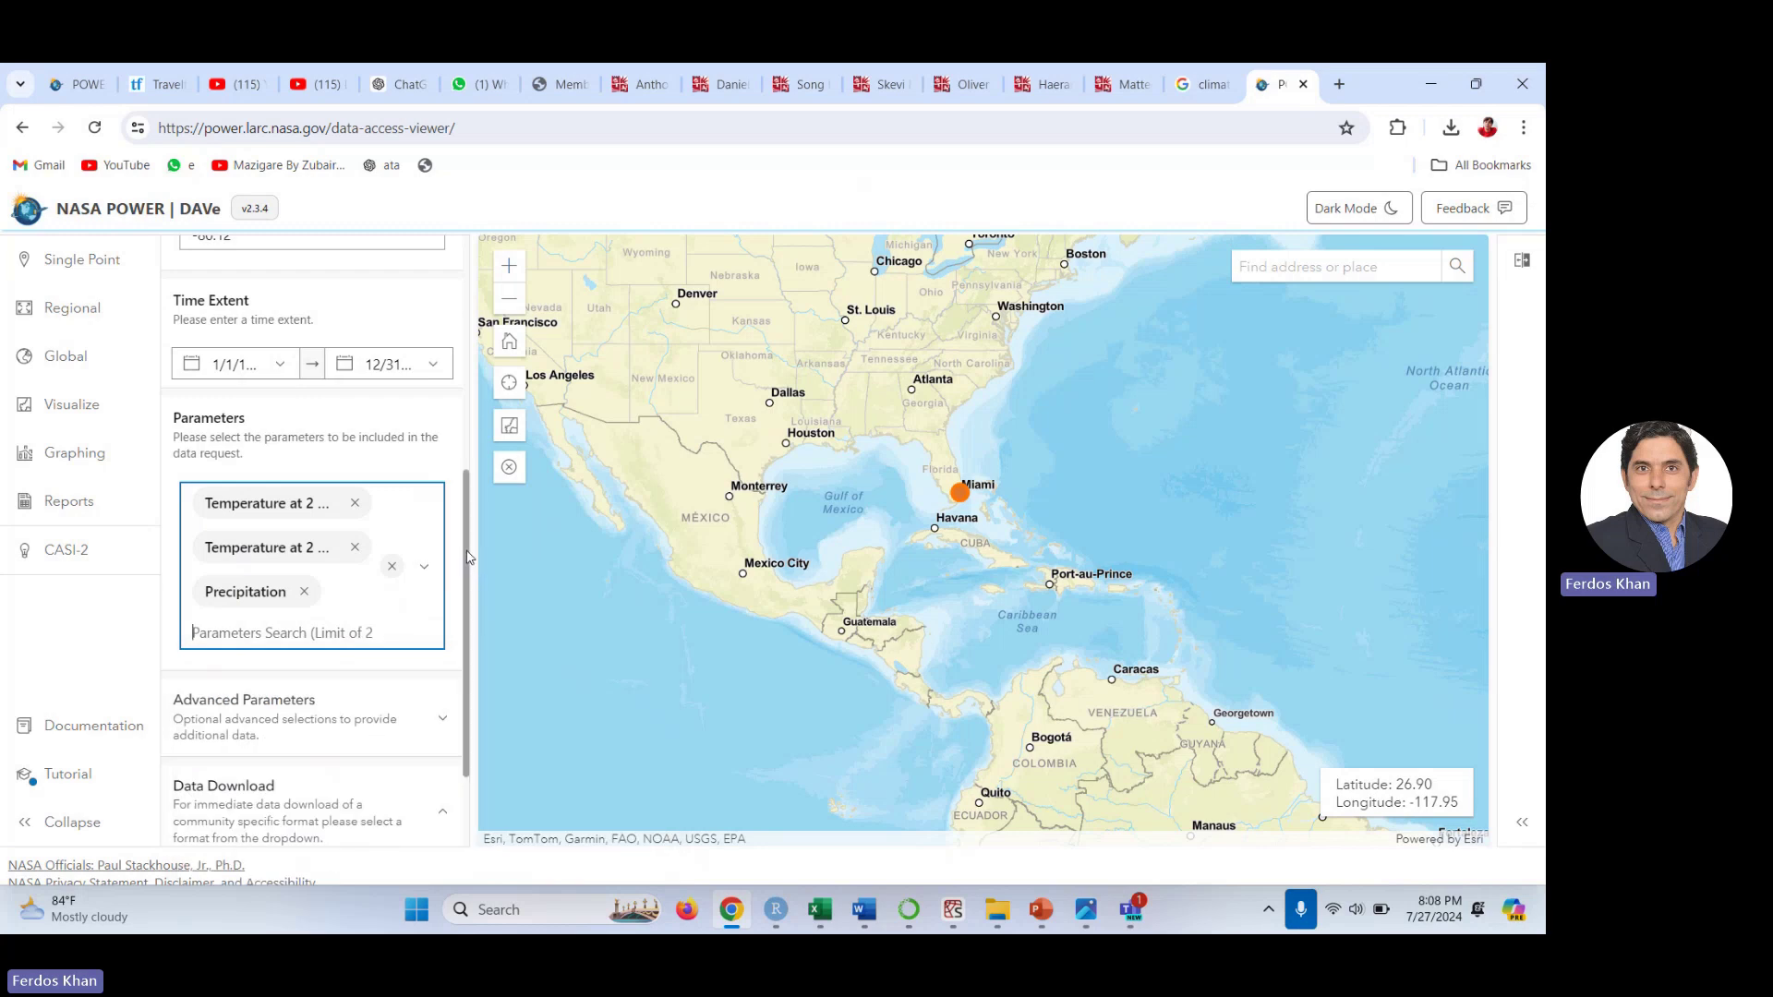
{"action": "left_click_drag", "start_coordinate": [468, 558], "coordinate": [466, 625]}
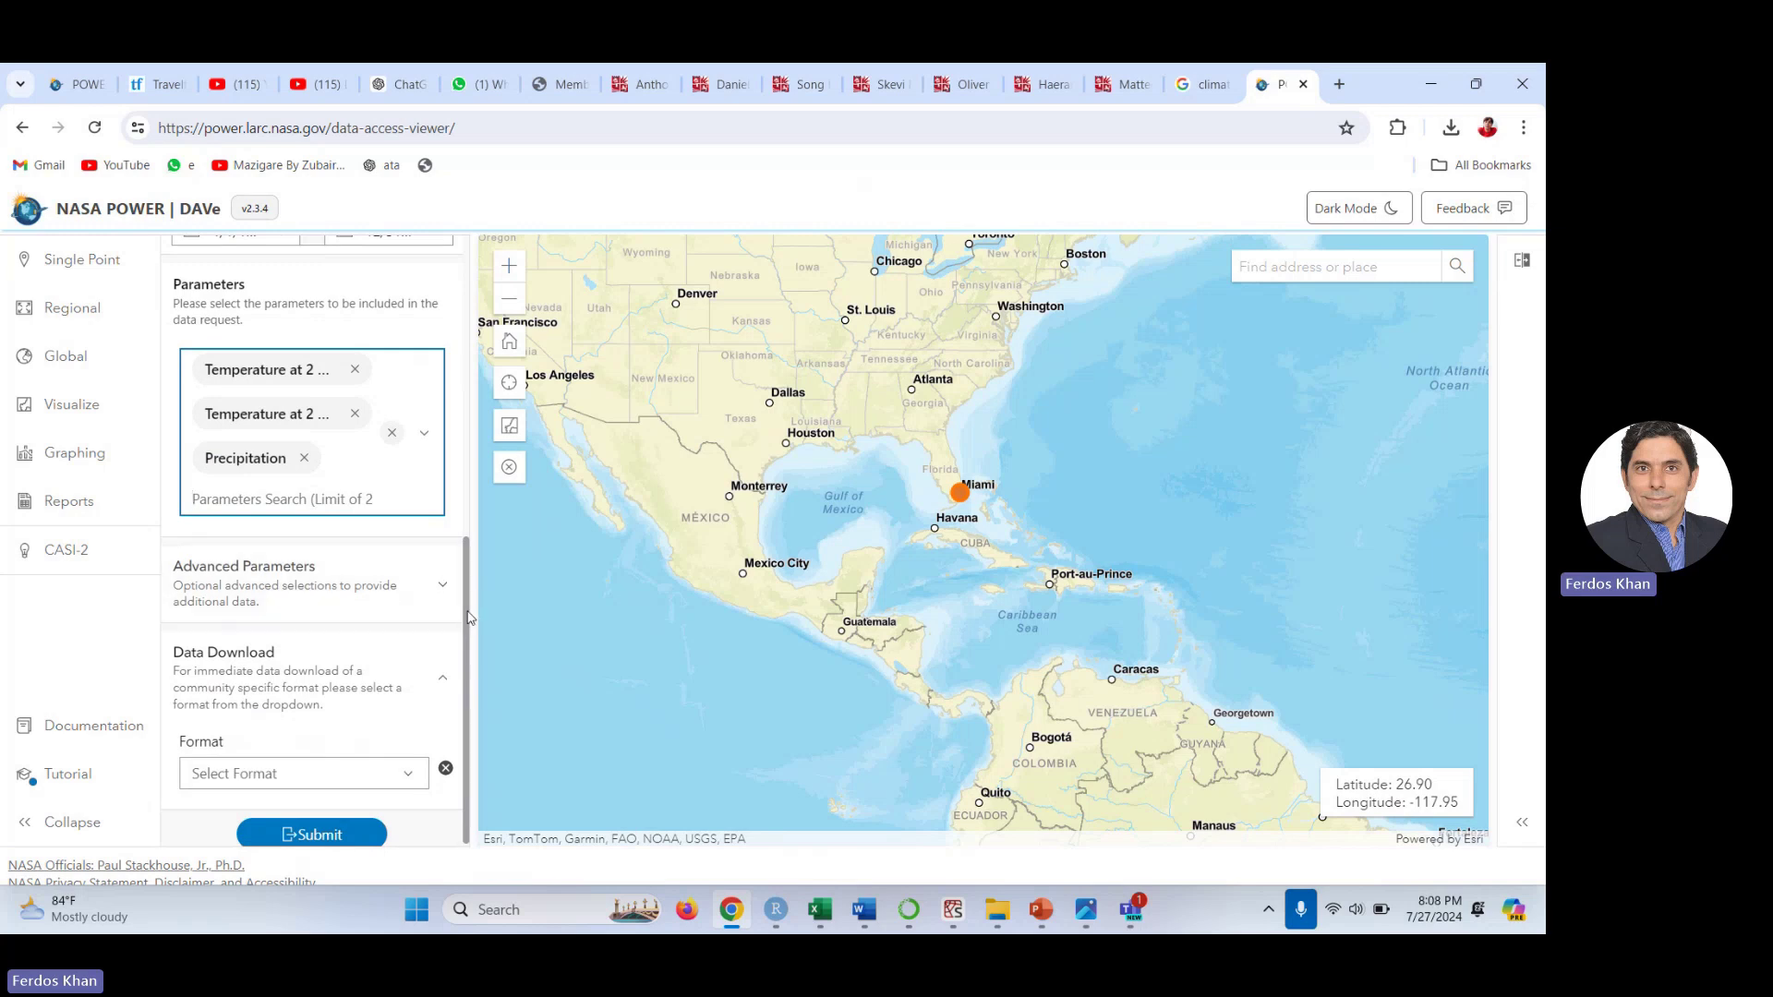
{"action": "left_click_drag", "start_coordinate": [467, 647], "coordinate": [467, 660]}
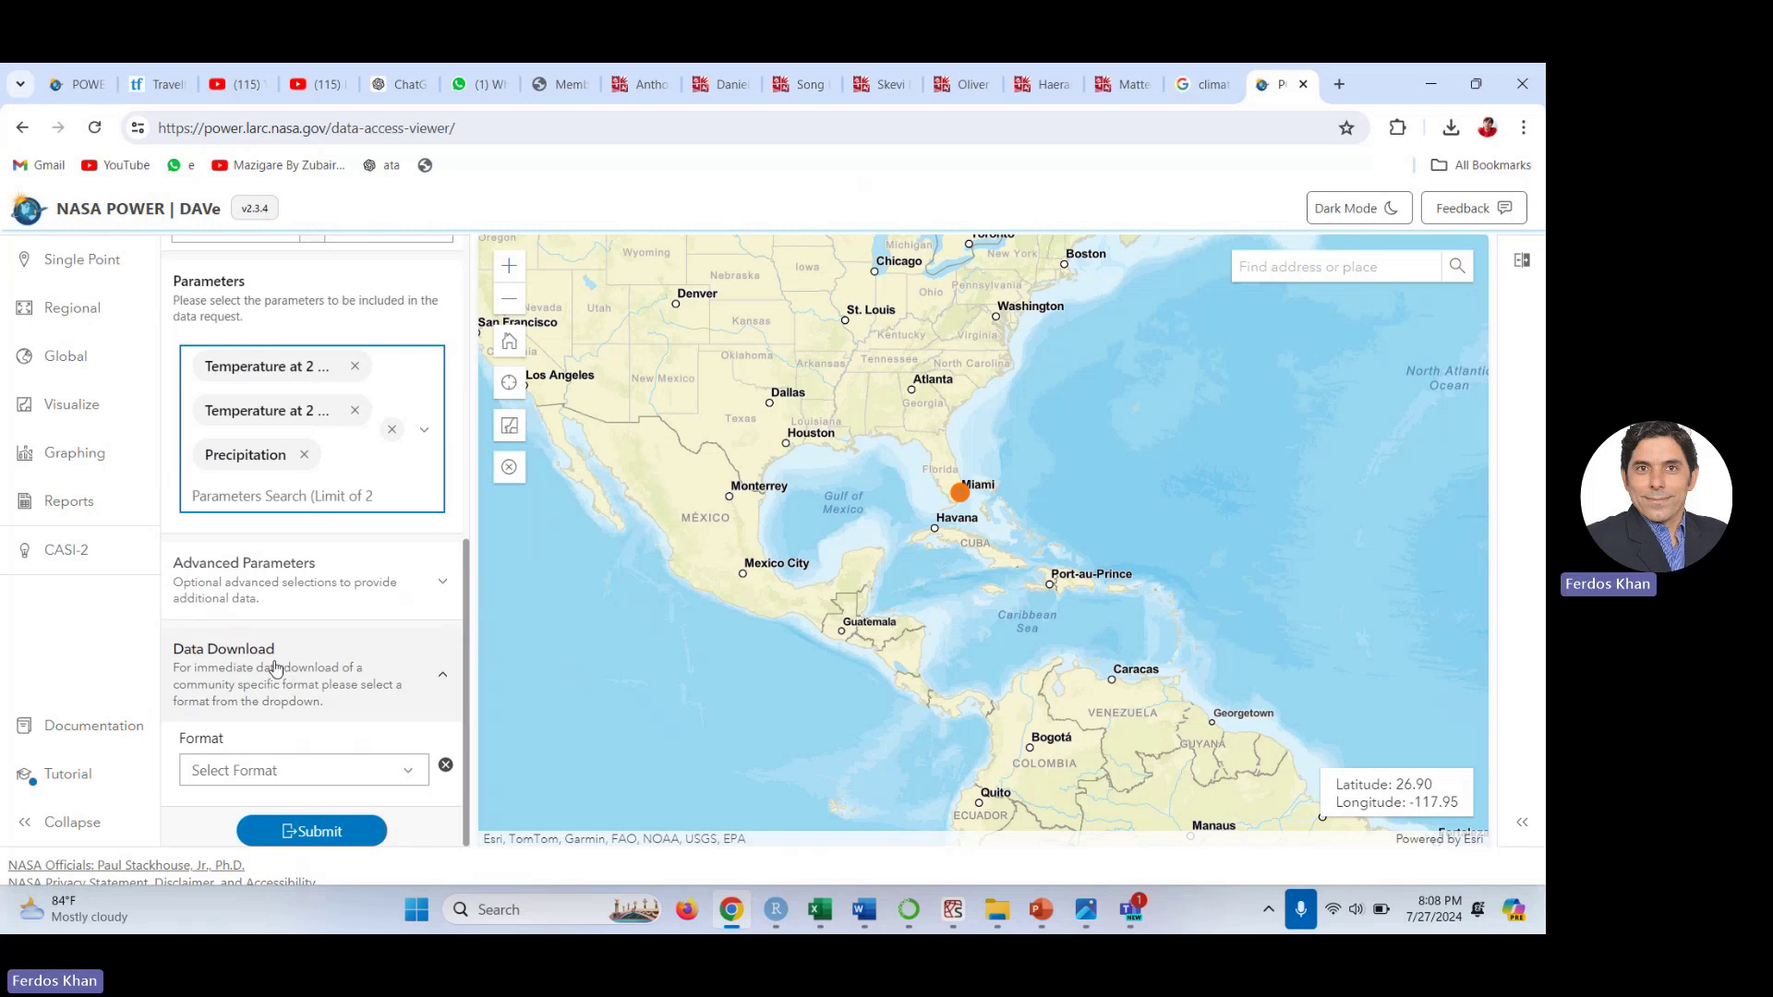
Choose CSV format, submit the request, and open the downloaded POWER_Point_Daily CSV
{"action": "left_click", "coordinate": [411, 780]}
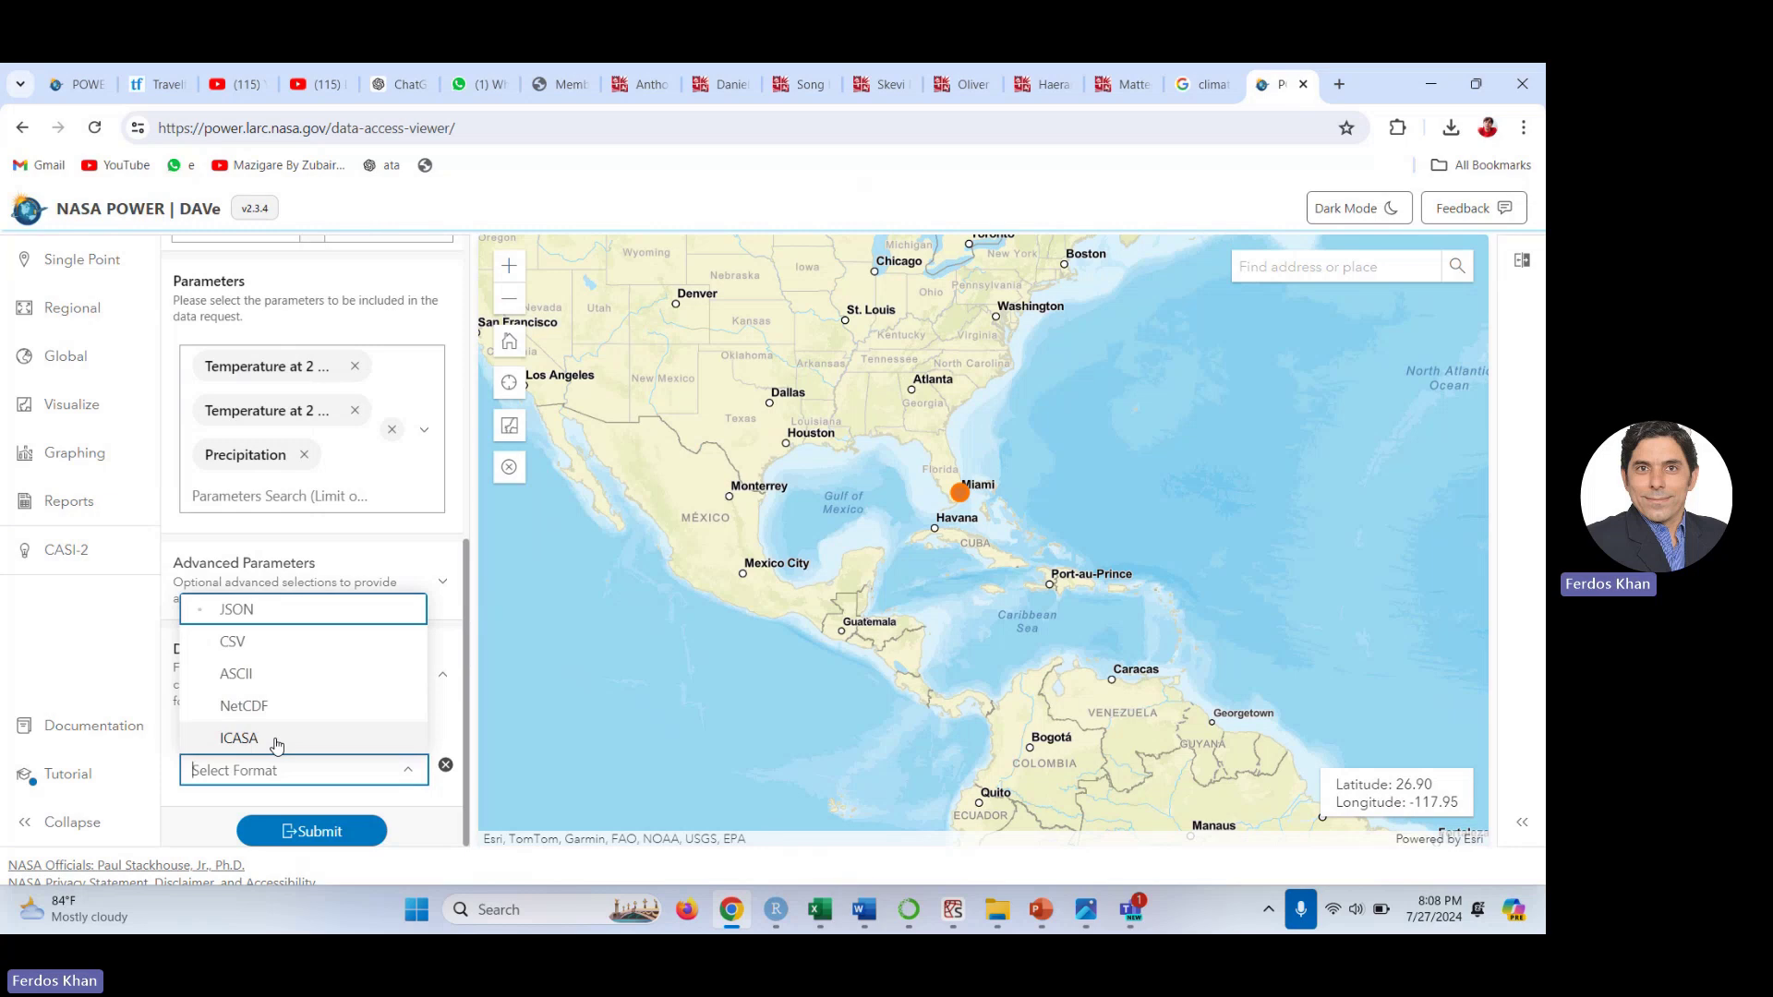
{"action": "left_click", "coordinate": [255, 642]}
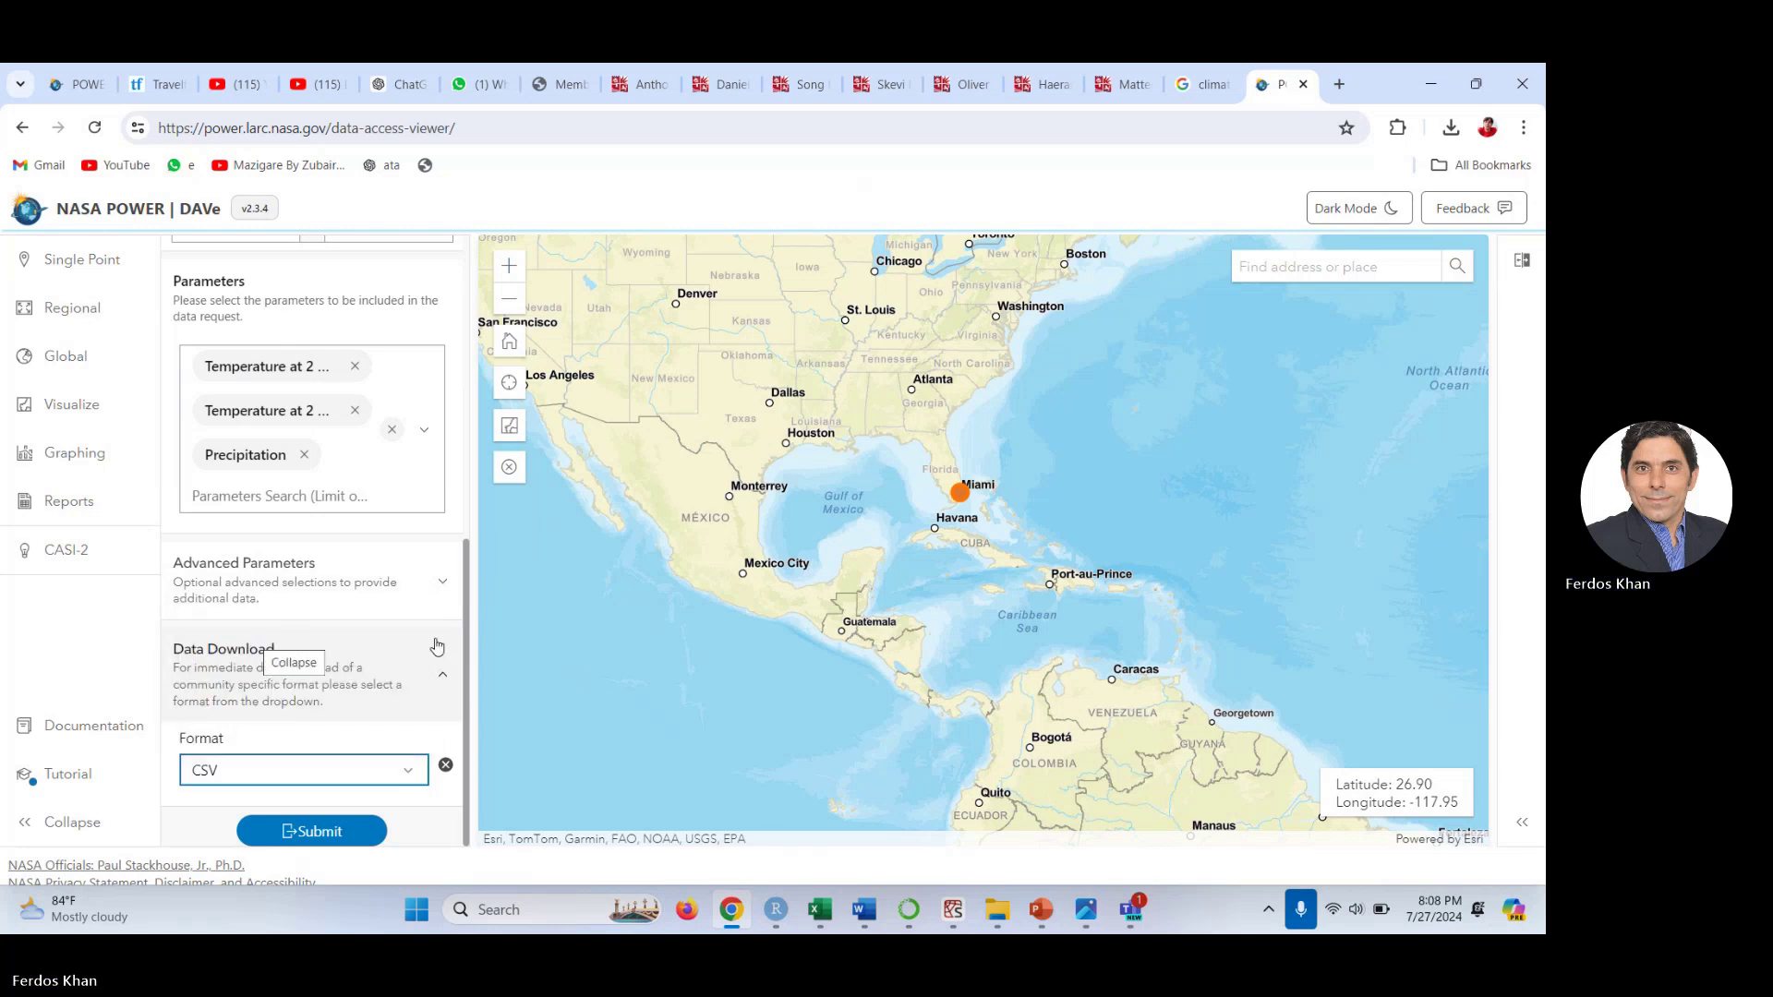
{"action": "left_click", "coordinate": [332, 833]}
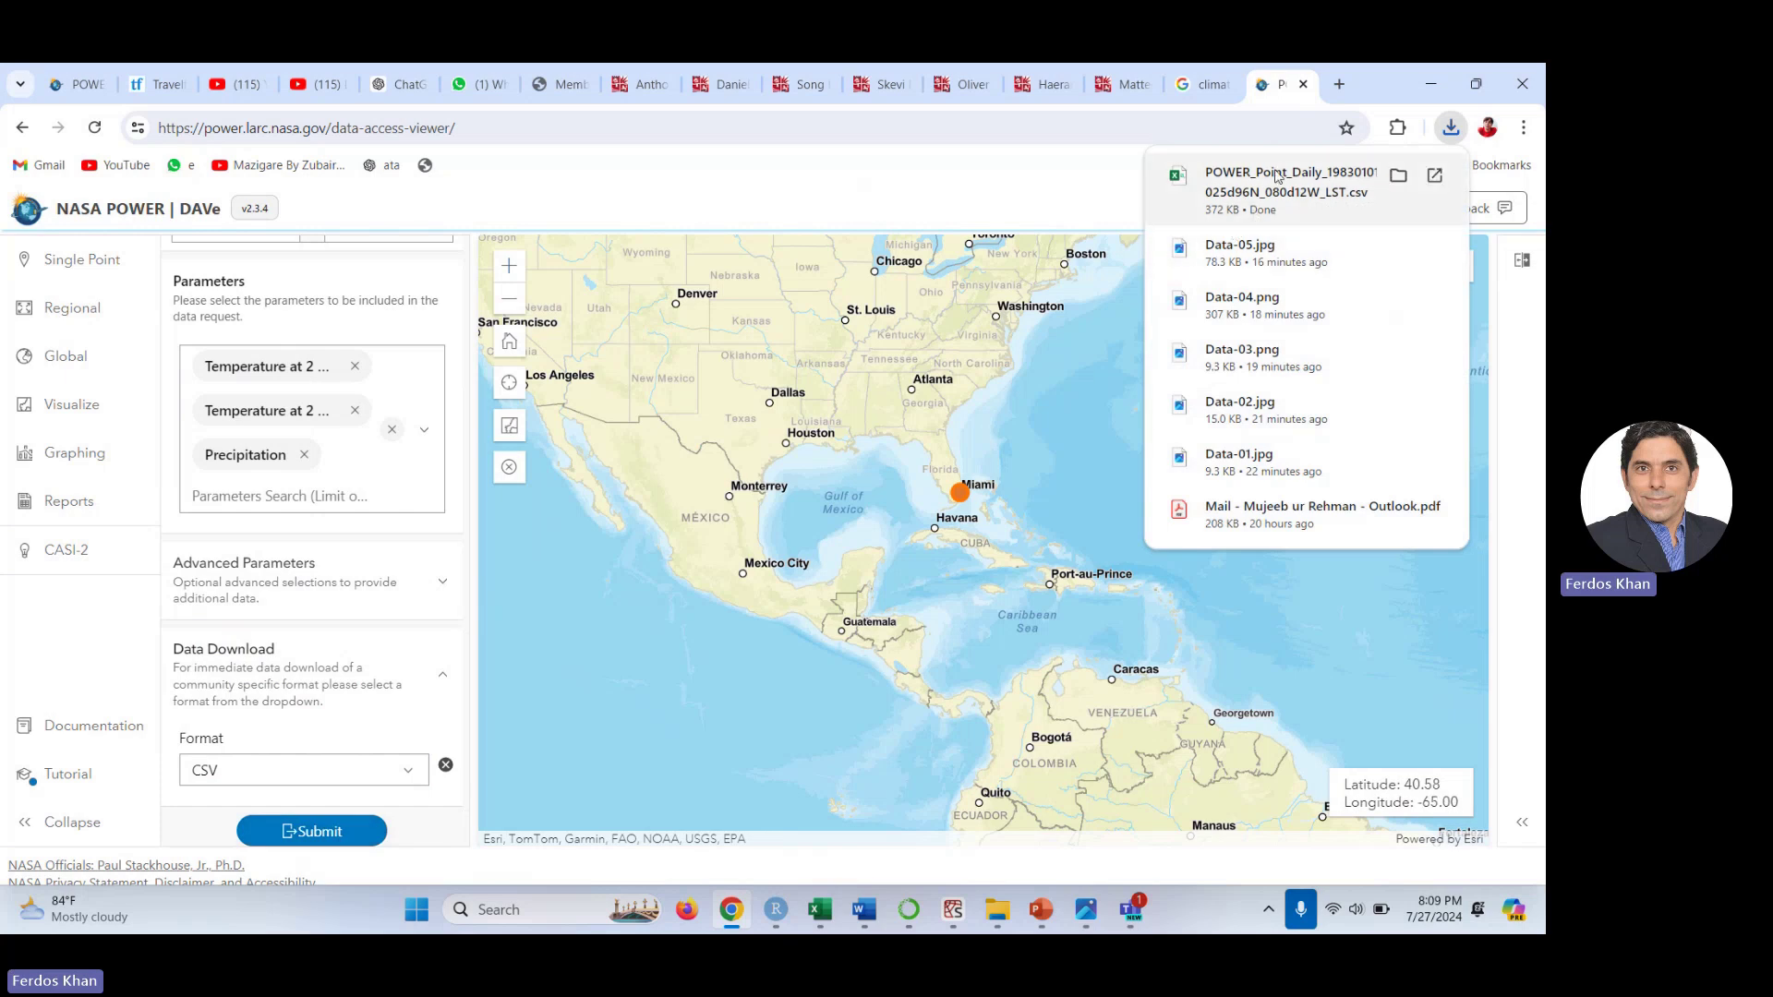
{"action": "left_click", "coordinate": [1277, 176]}
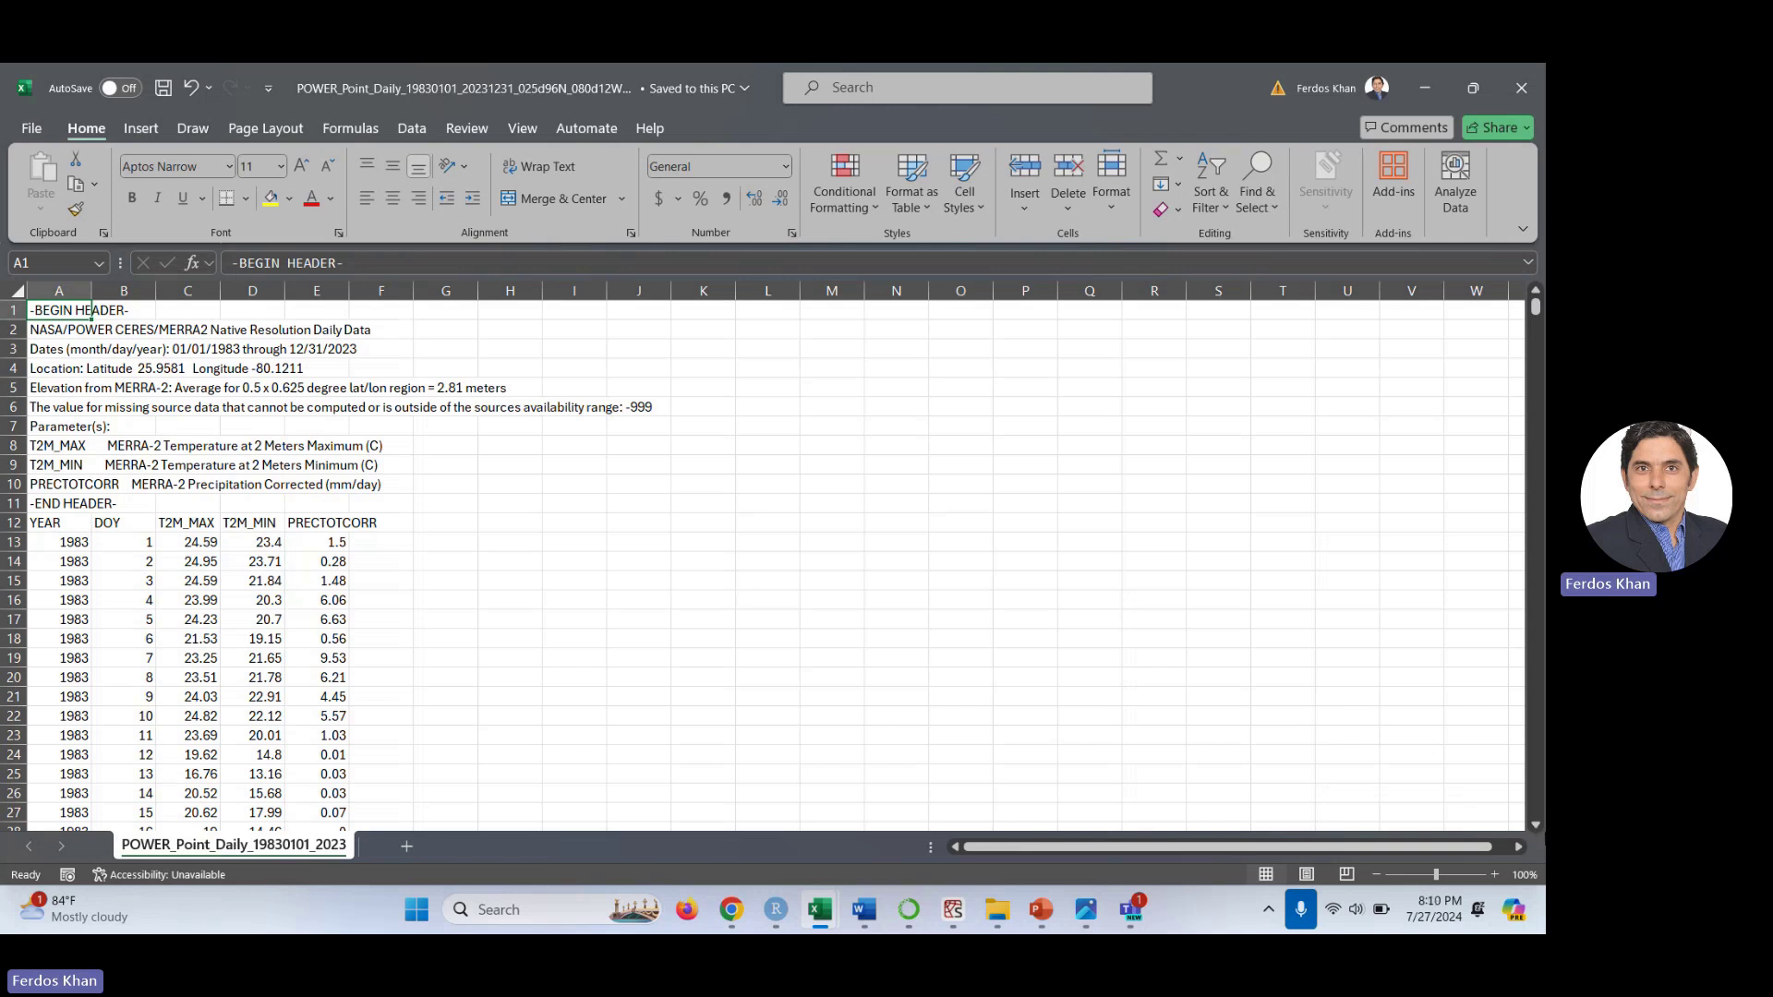
Scroll through the Excel sheet's header and daily 1983 rows into 1984
{"action": "scroll", "coordinate": [1536, 827], "scroll_direction": "down", "scroll_amount": 3}
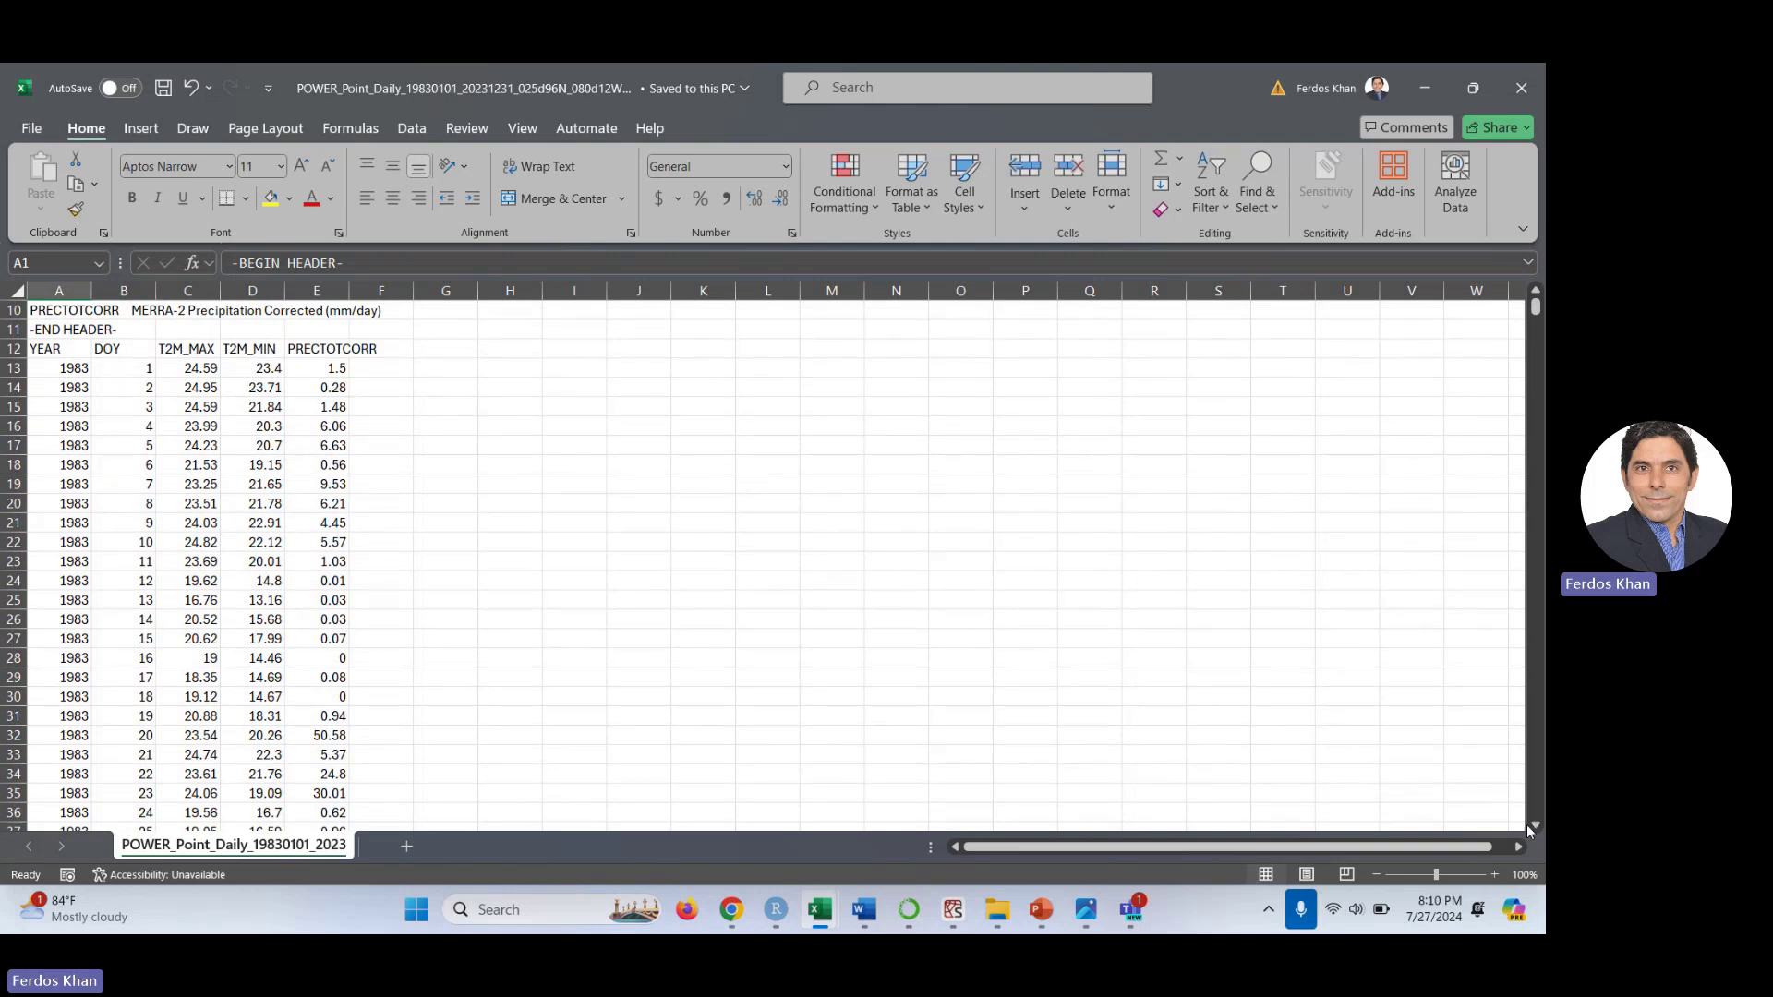
{"action": "scroll", "coordinate": [1536, 827], "scroll_direction": "down", "scroll_amount": 5}
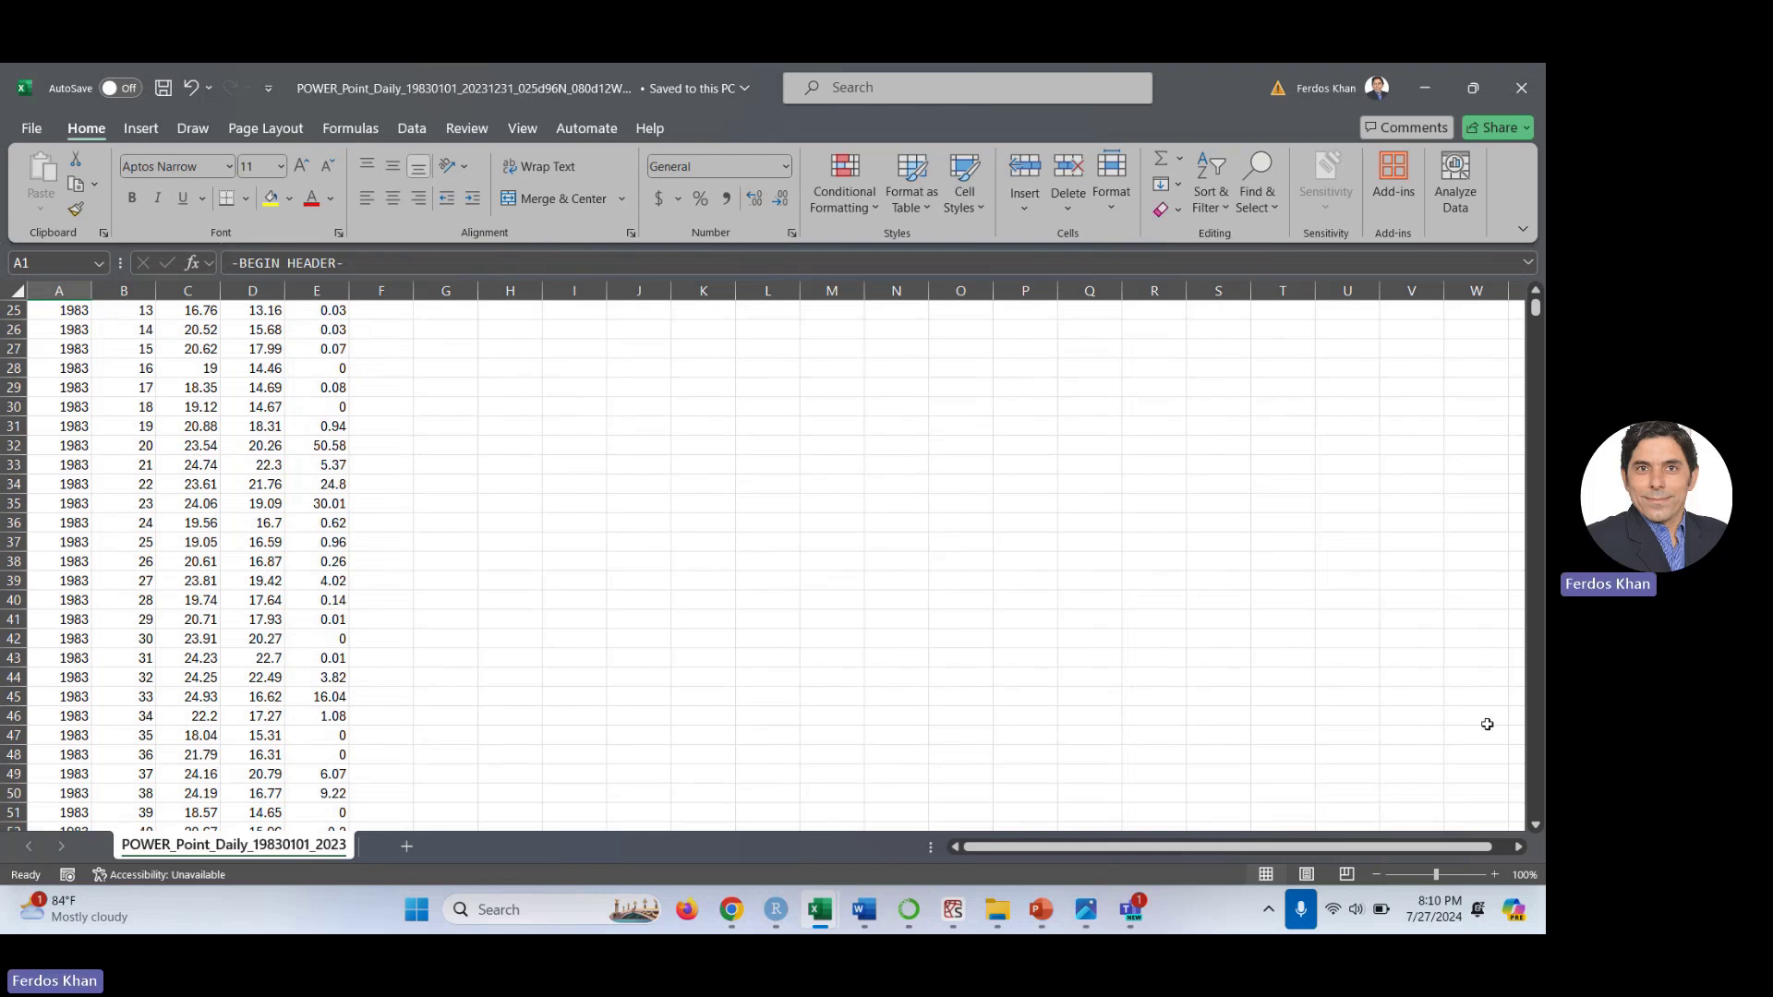
{"action": "scroll", "coordinate": [1531, 777], "scroll_direction": "down", "scroll_amount": 20}
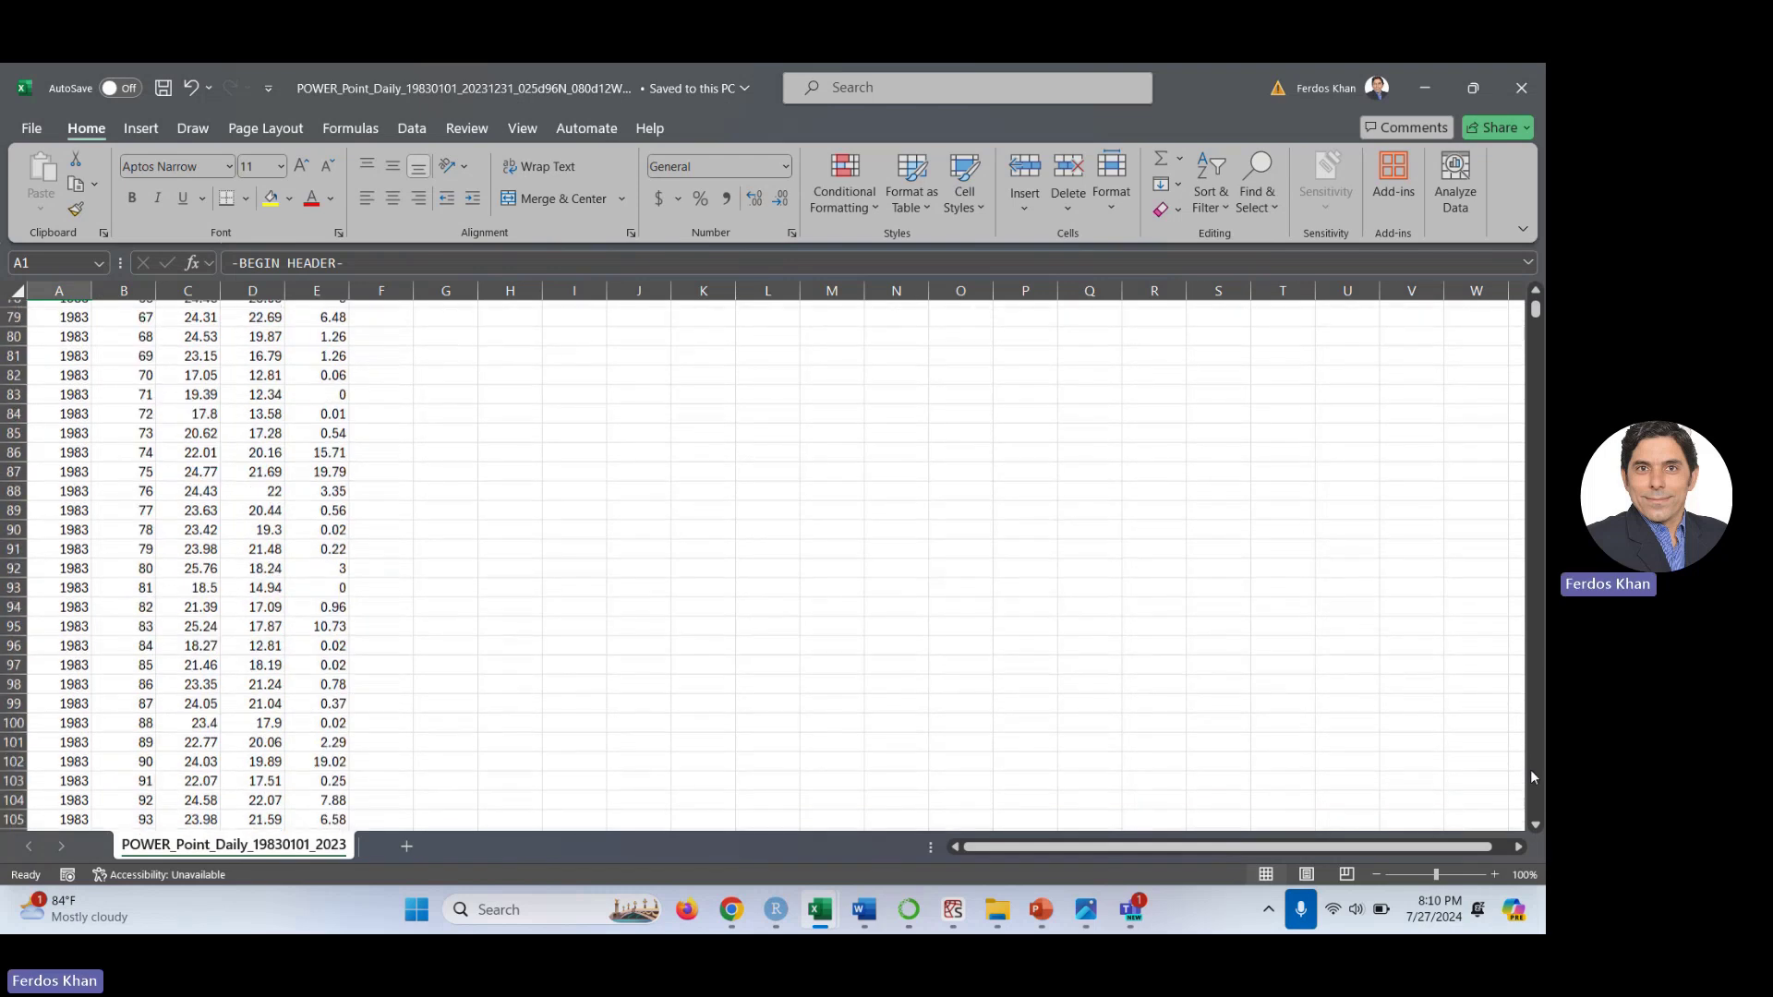
{"action": "scroll", "coordinate": [1531, 778], "scroll_direction": "down", "scroll_amount": 20}
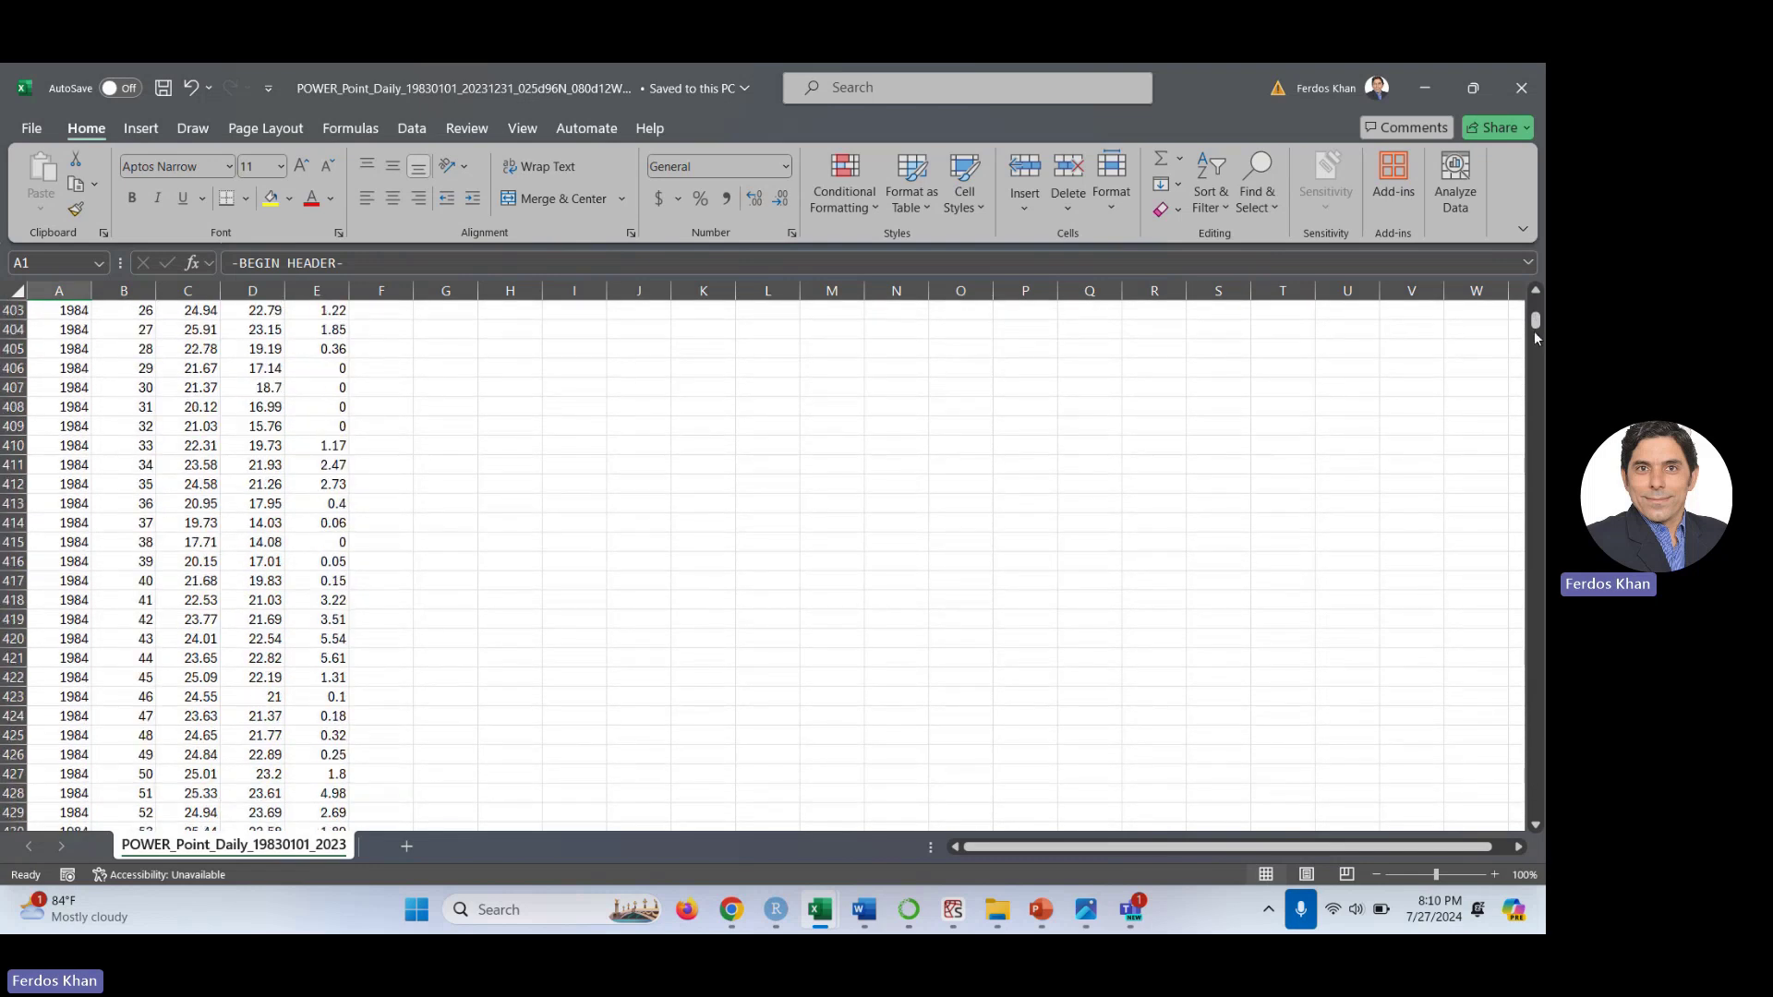
{"action": "scroll", "coordinate": [1535, 312], "scroll_direction": "up", "scroll_amount": 9}
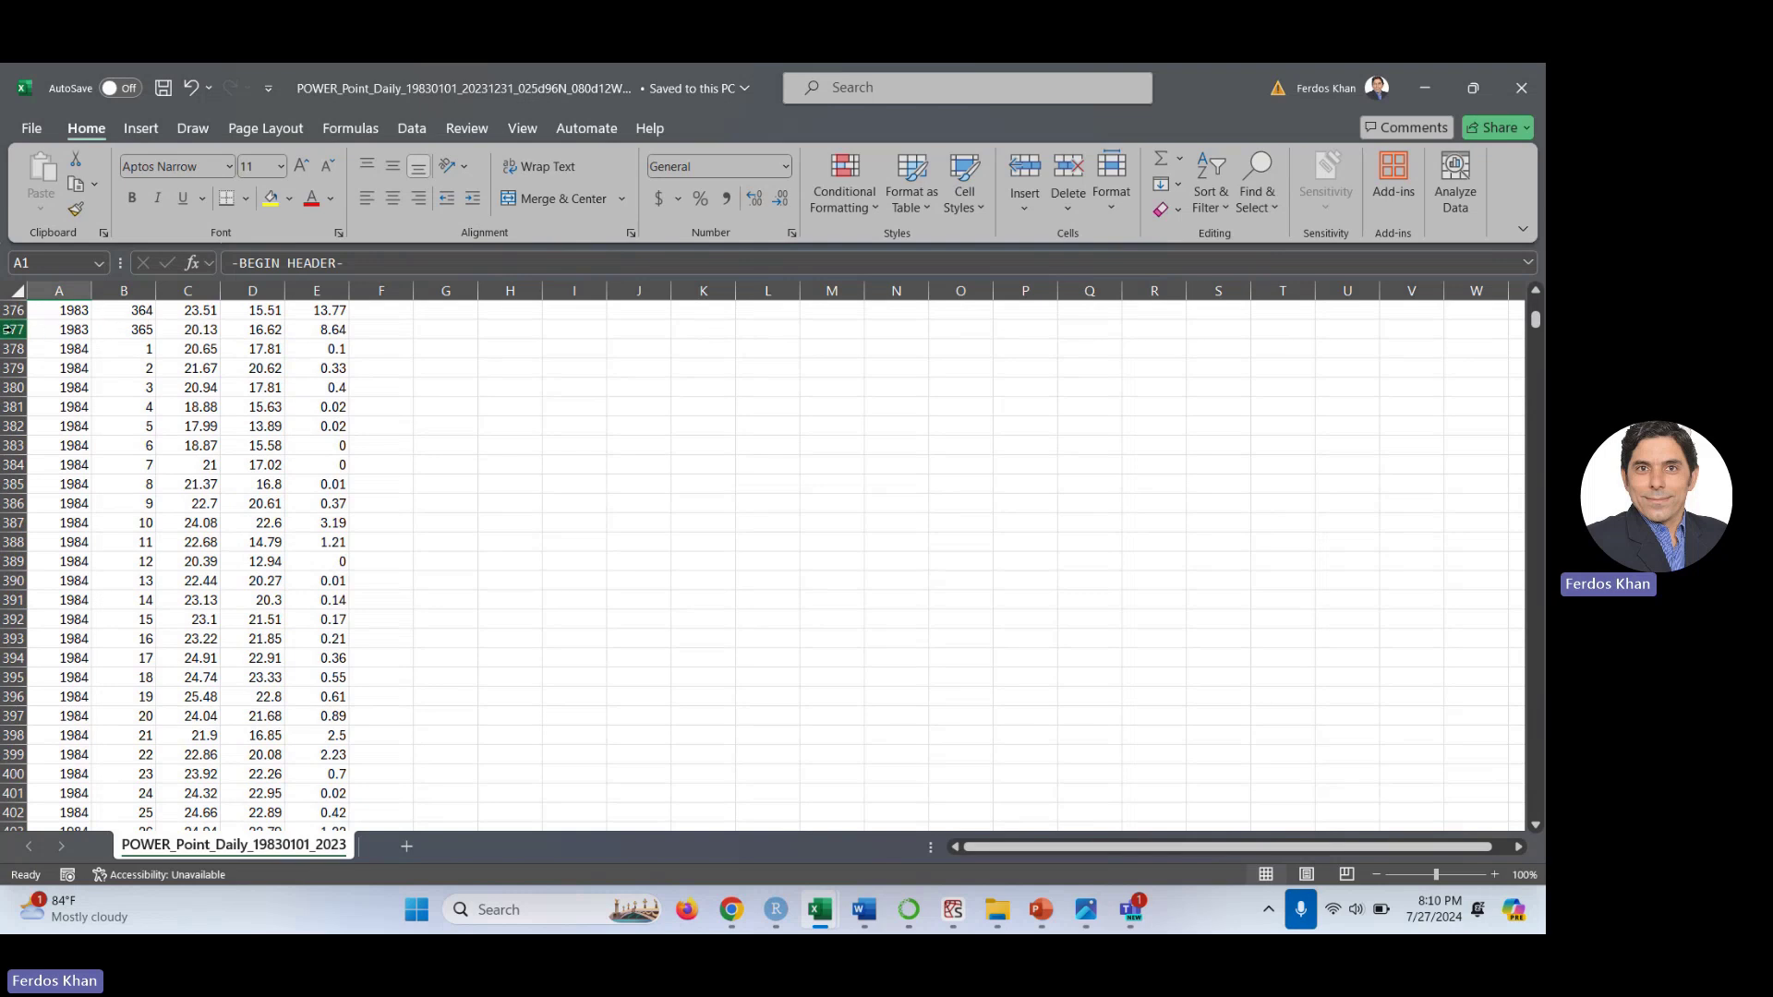
{"action": "left_click", "coordinate": [9, 329]}
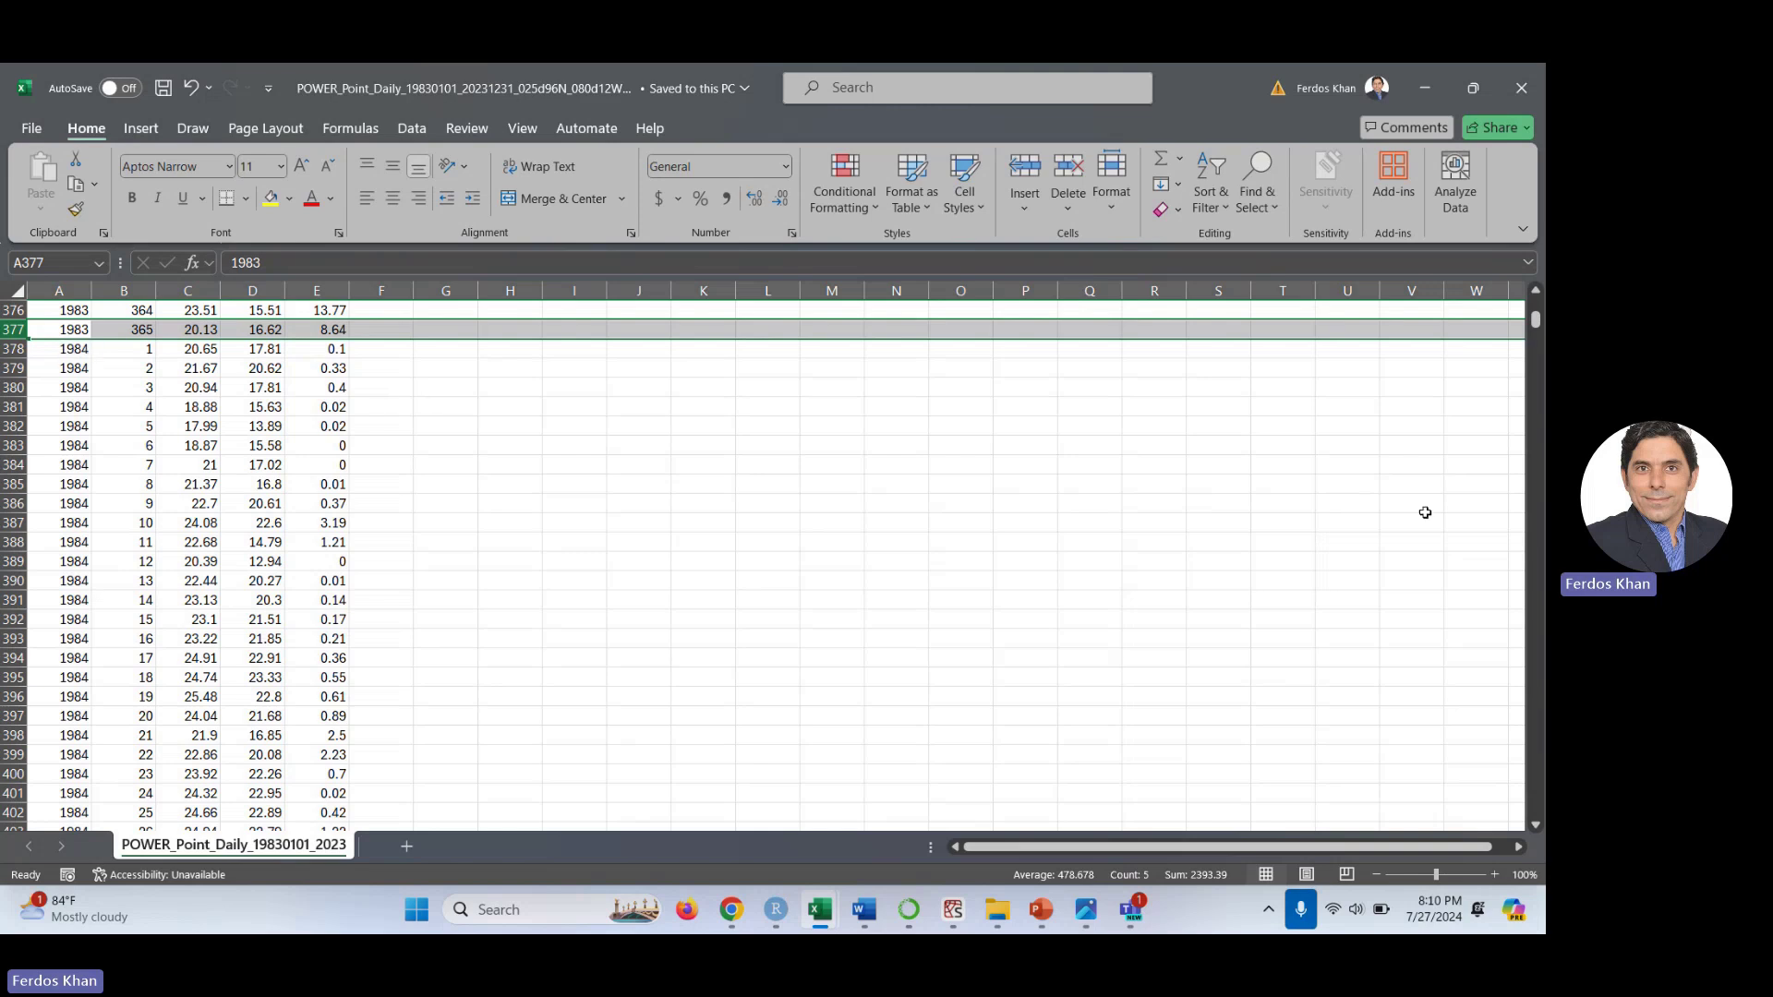
{"action": "left_click_drag", "start_coordinate": [1535, 320], "coordinate": [1532, 836]}
{"action": "left_click", "coordinate": [1533, 833]}
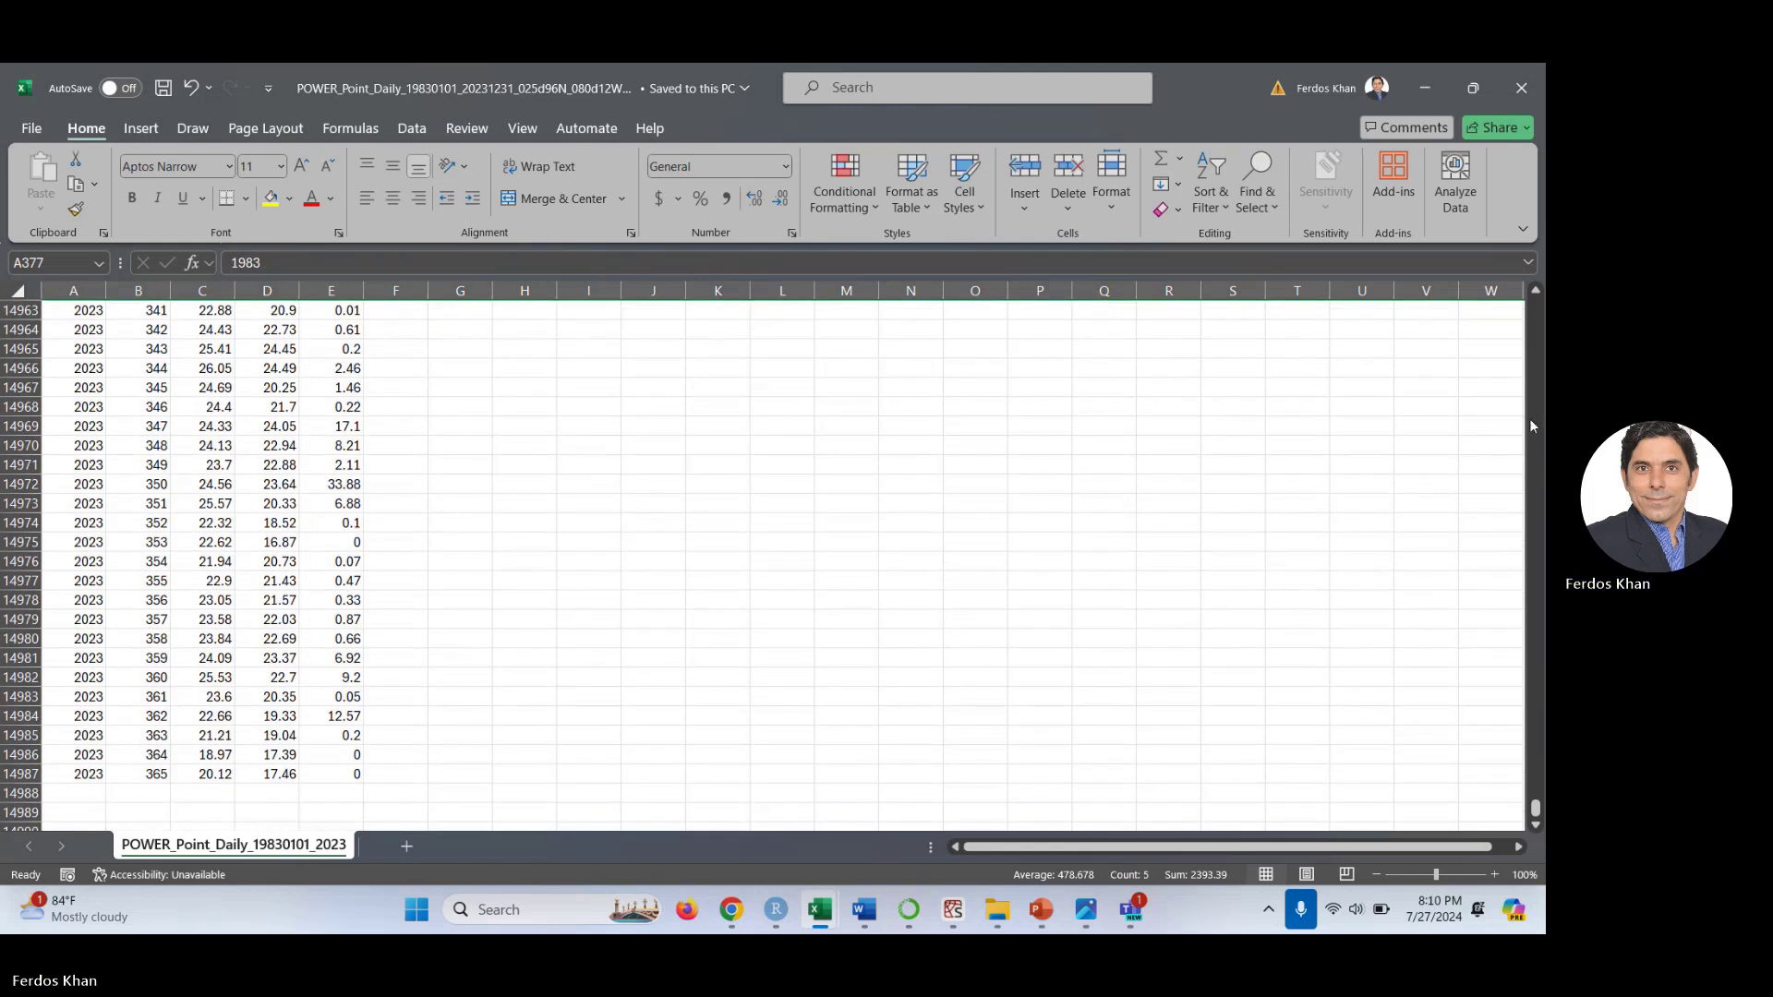
{"action": "scroll", "coordinate": [1530, 415], "scroll_direction": "up", "scroll_amount": 20}
{"action": "scroll", "coordinate": [1531, 423], "scroll_direction": "up", "scroll_amount": 20}
{"action": "scroll", "coordinate": [1531, 423], "scroll_direction": "up", "scroll_amount": 20}
{"action": "scroll", "coordinate": [1531, 423], "scroll_direction": "up", "scroll_amount": 2}
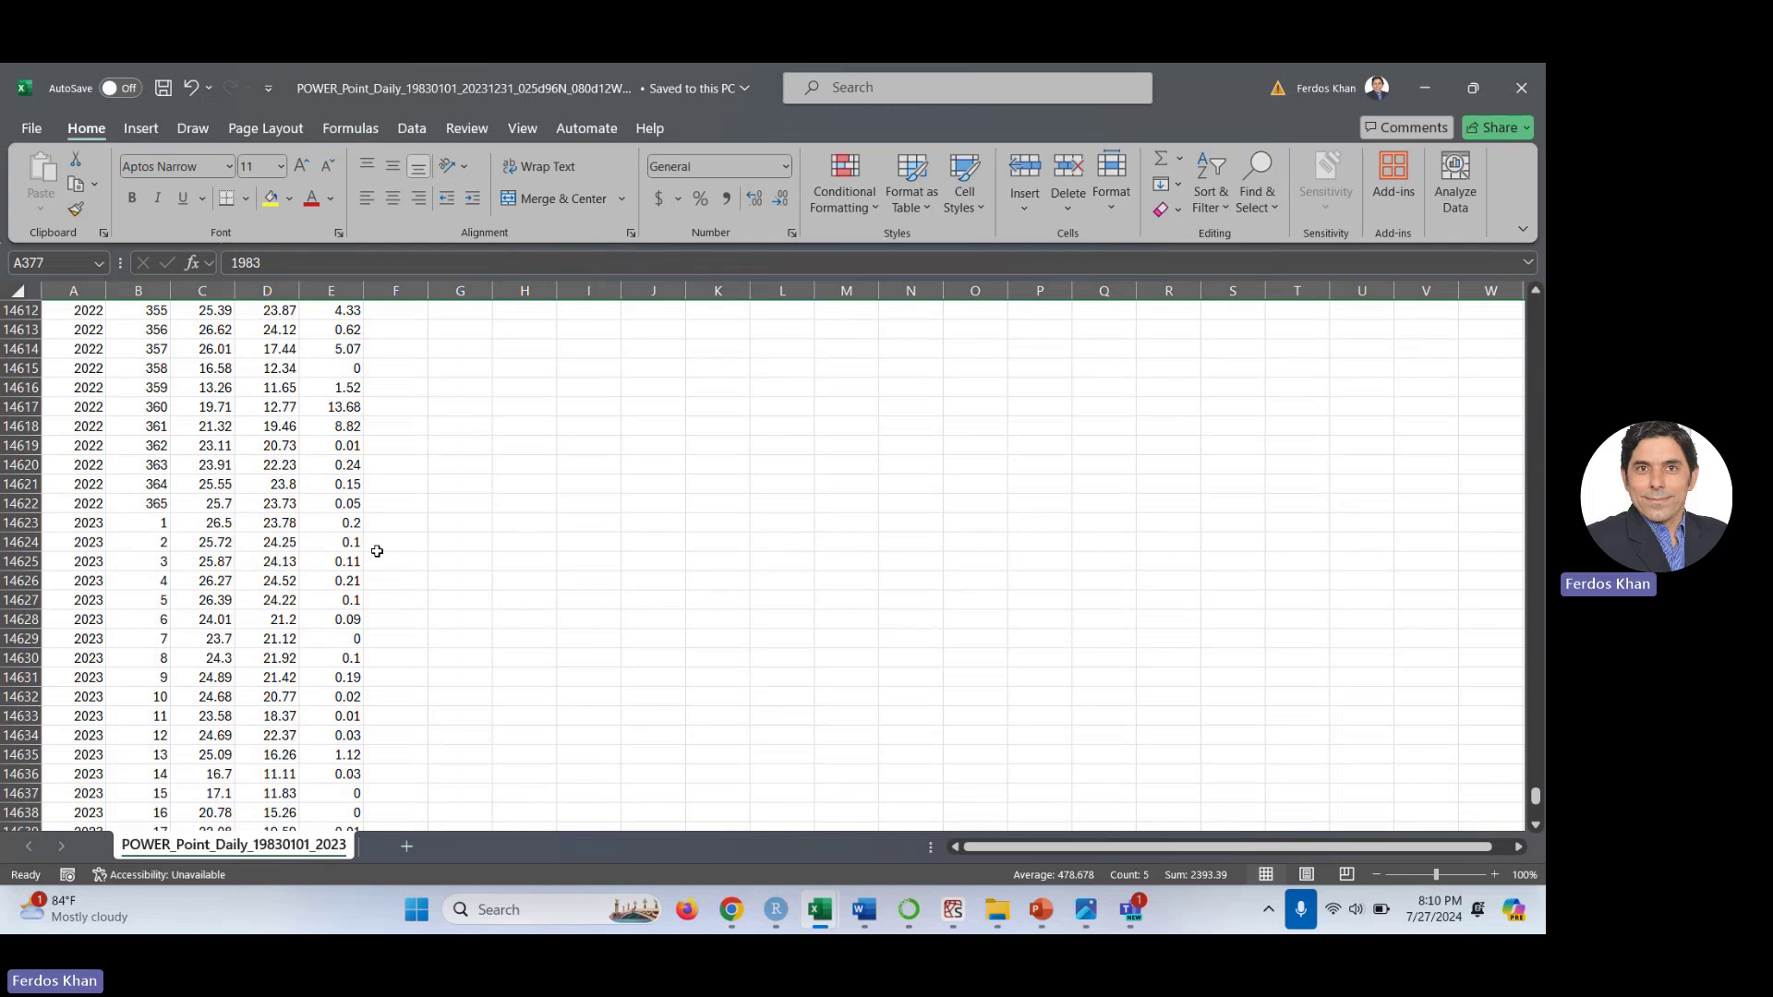
{"action": "left_click", "coordinate": [41, 522]}
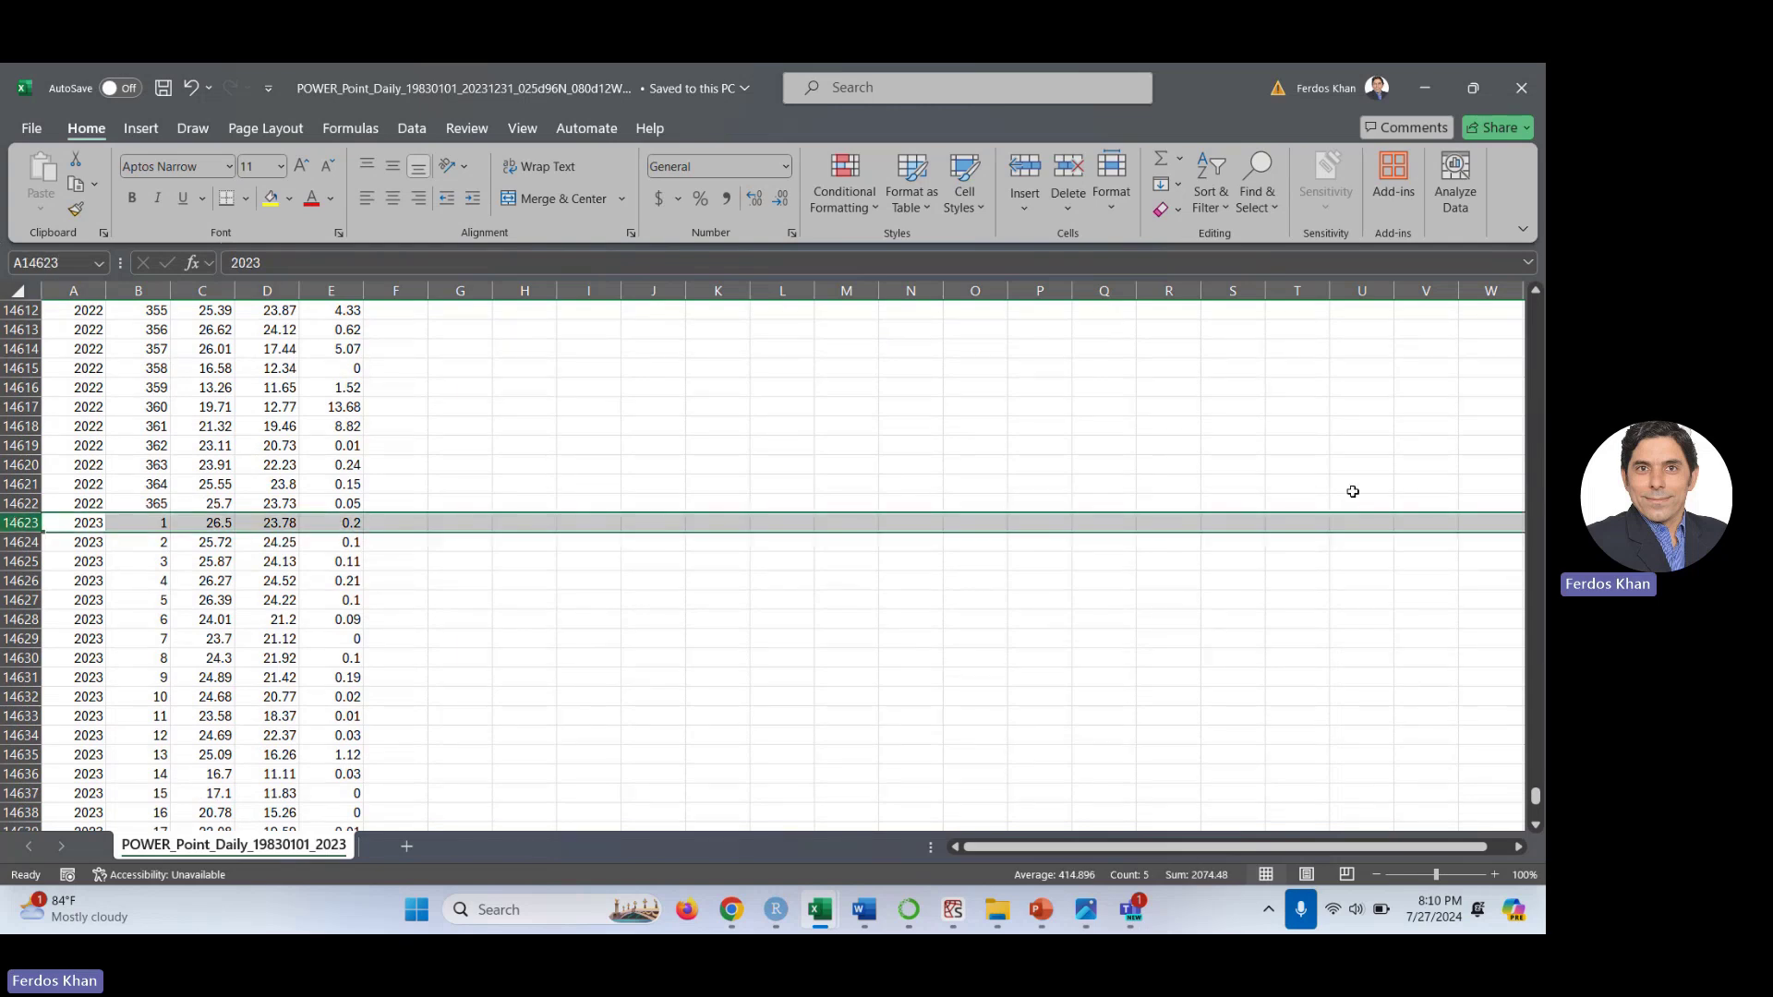
{"action": "left_click_drag", "start_coordinate": [1535, 796], "coordinate": [1535, 307]}
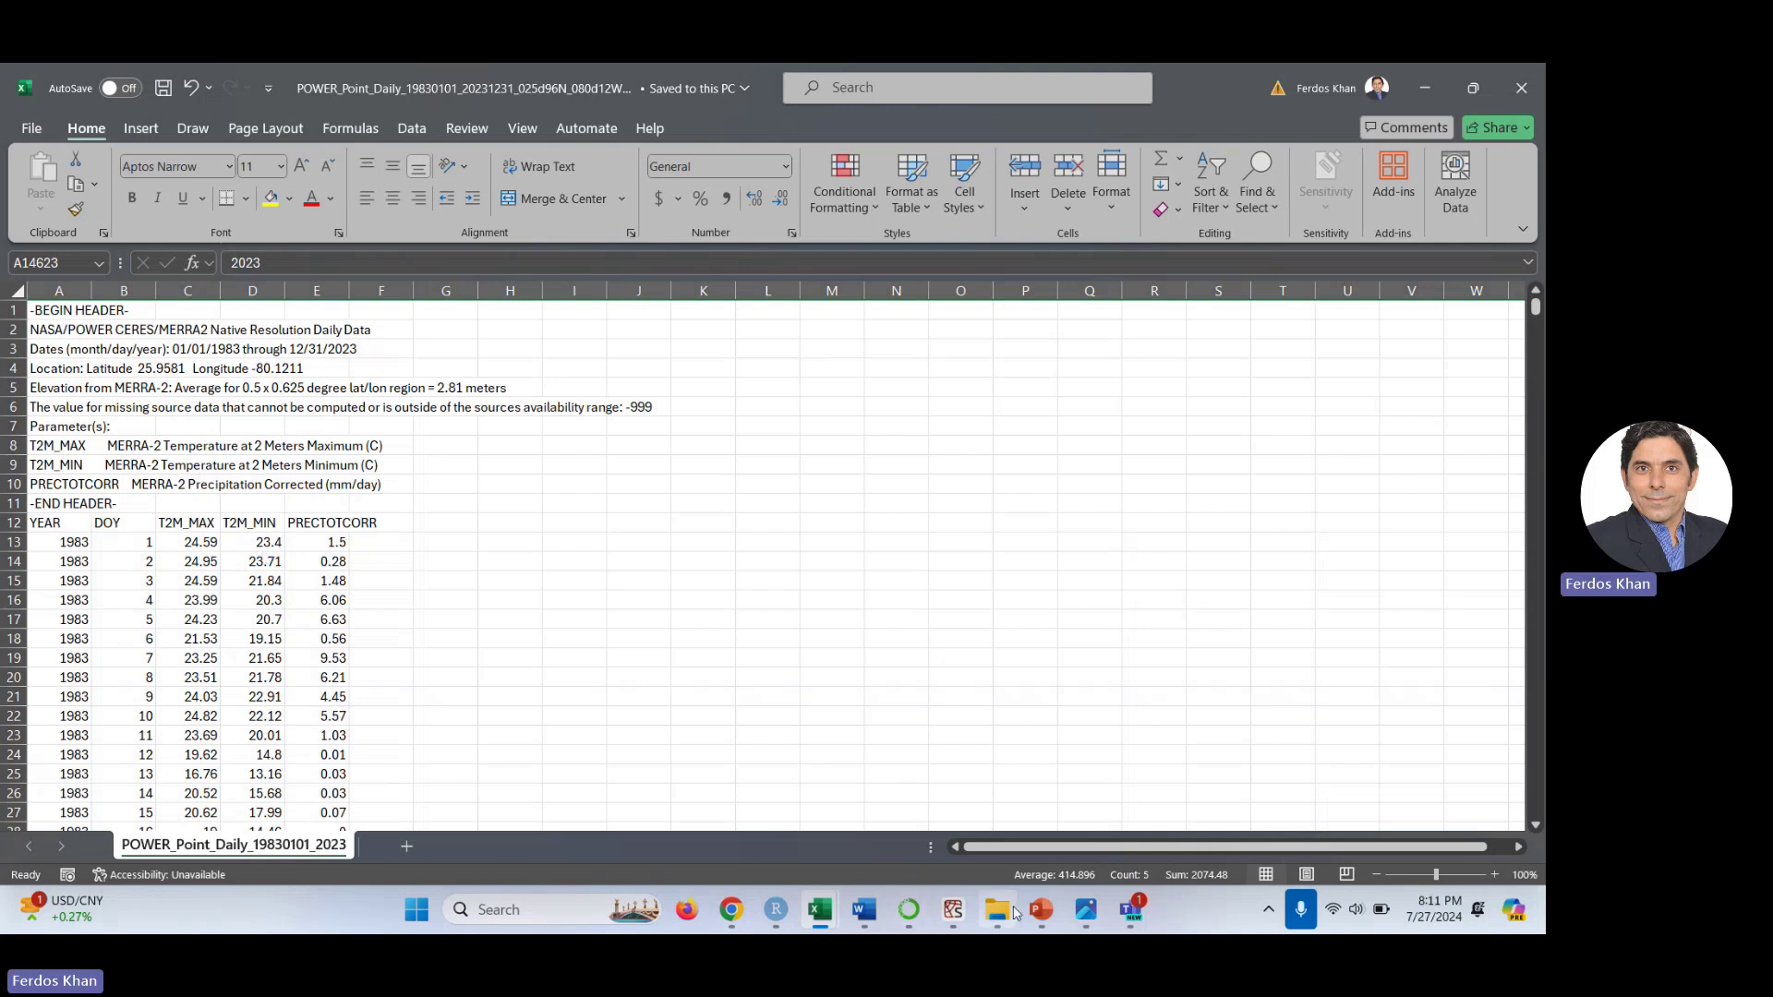
Move the map from Miami to India and place the point on New Delhi (28.65, 77.26)
{"action": "left_click", "coordinate": [731, 911]}
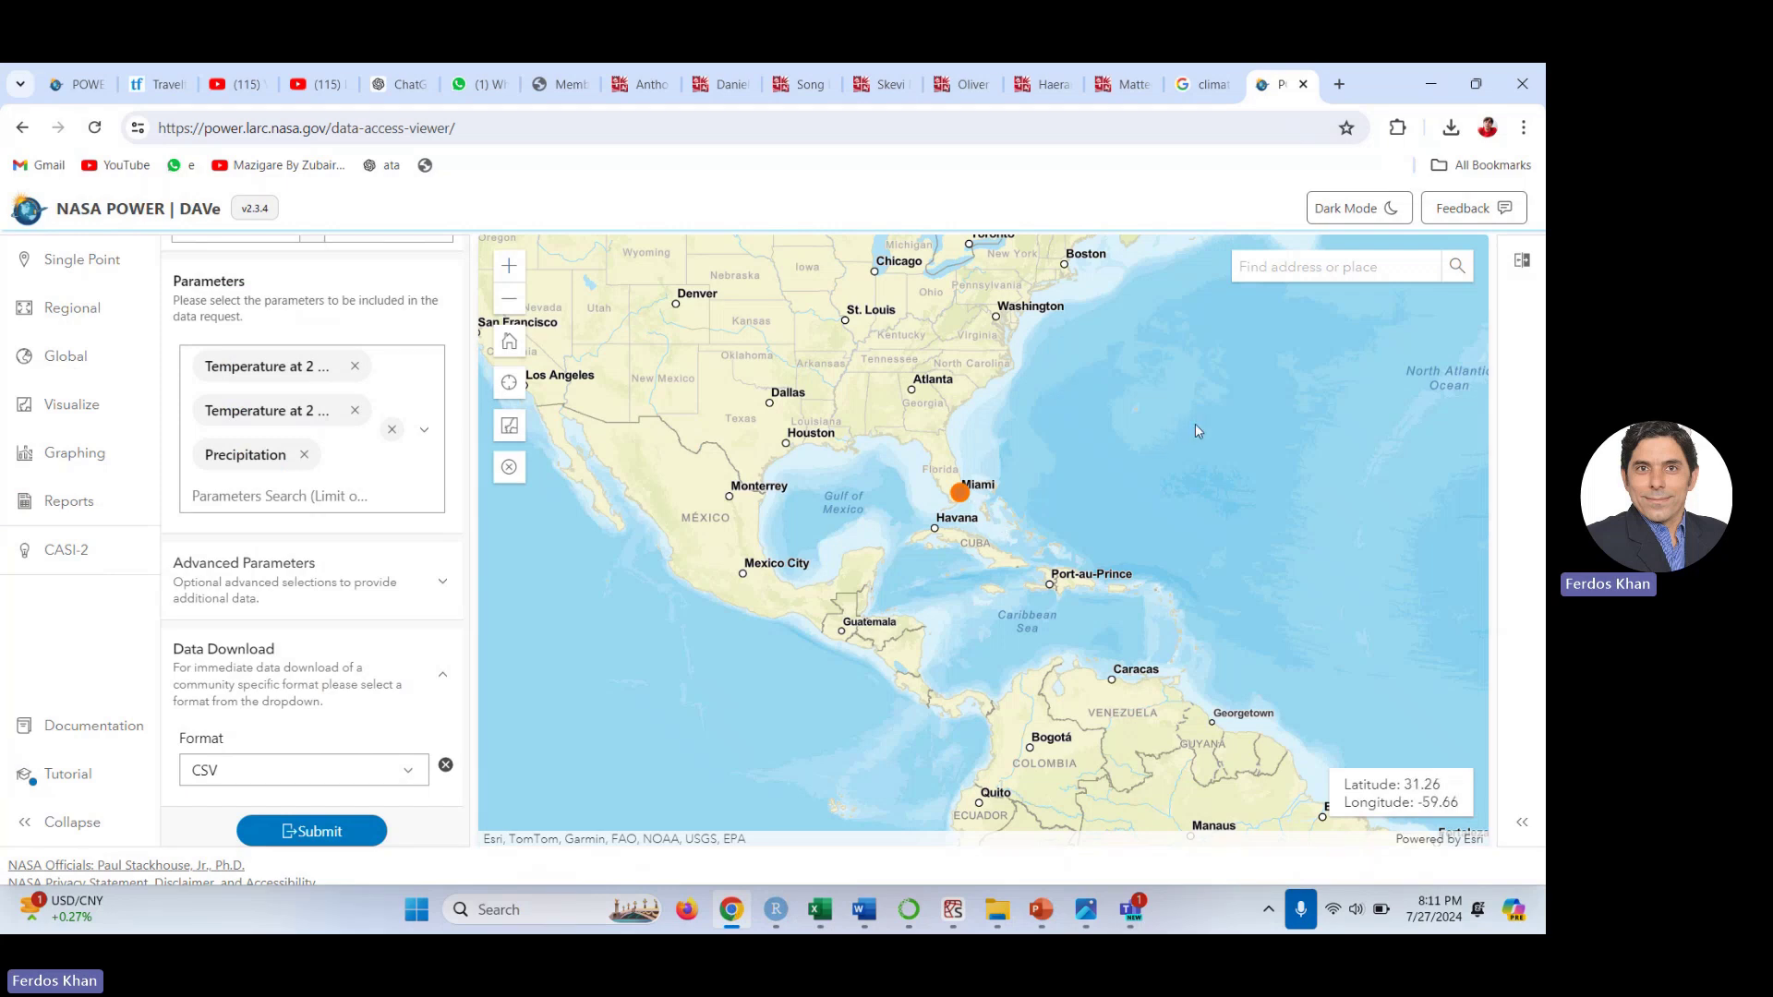
{"action": "left_click_drag", "start_coordinate": [1170, 438], "coordinate": [663, 356]}
{"action": "left_click_drag", "start_coordinate": [1062, 521], "coordinate": [675, 365]}
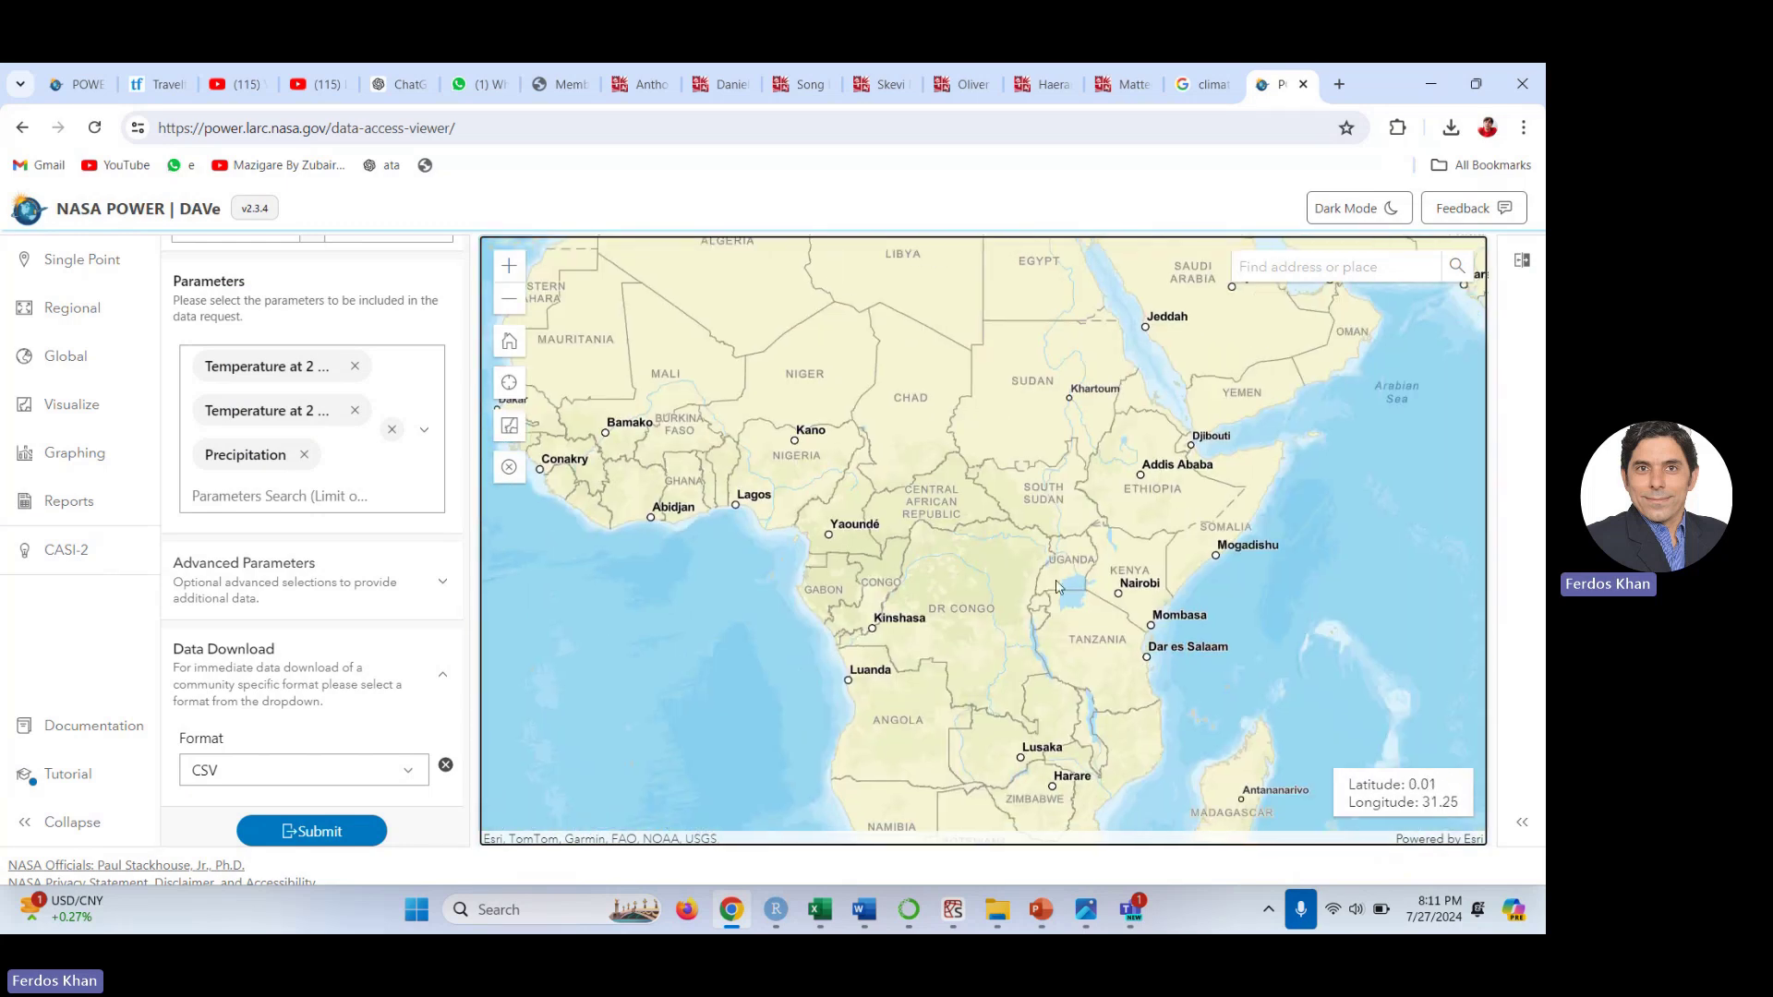
{"action": "left_click_drag", "start_coordinate": [1044, 579], "coordinate": [716, 446]}
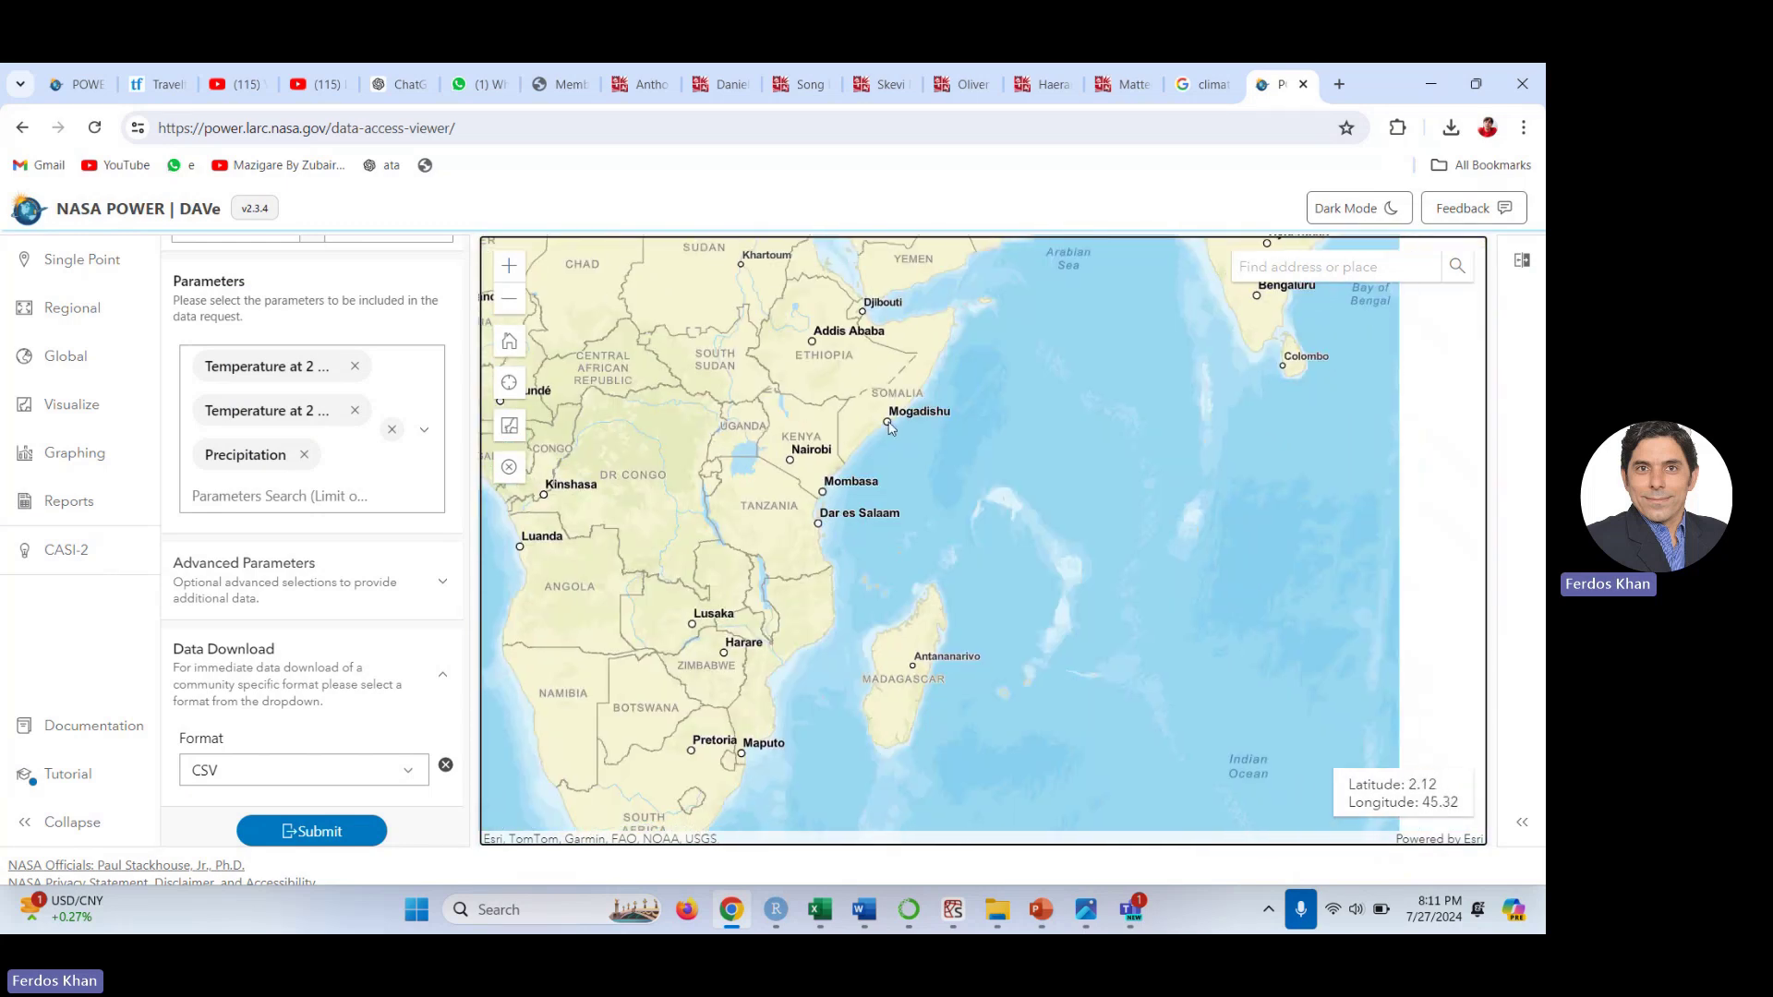
{"action": "left_click_drag", "start_coordinate": [1298, 413], "coordinate": [760, 779]}
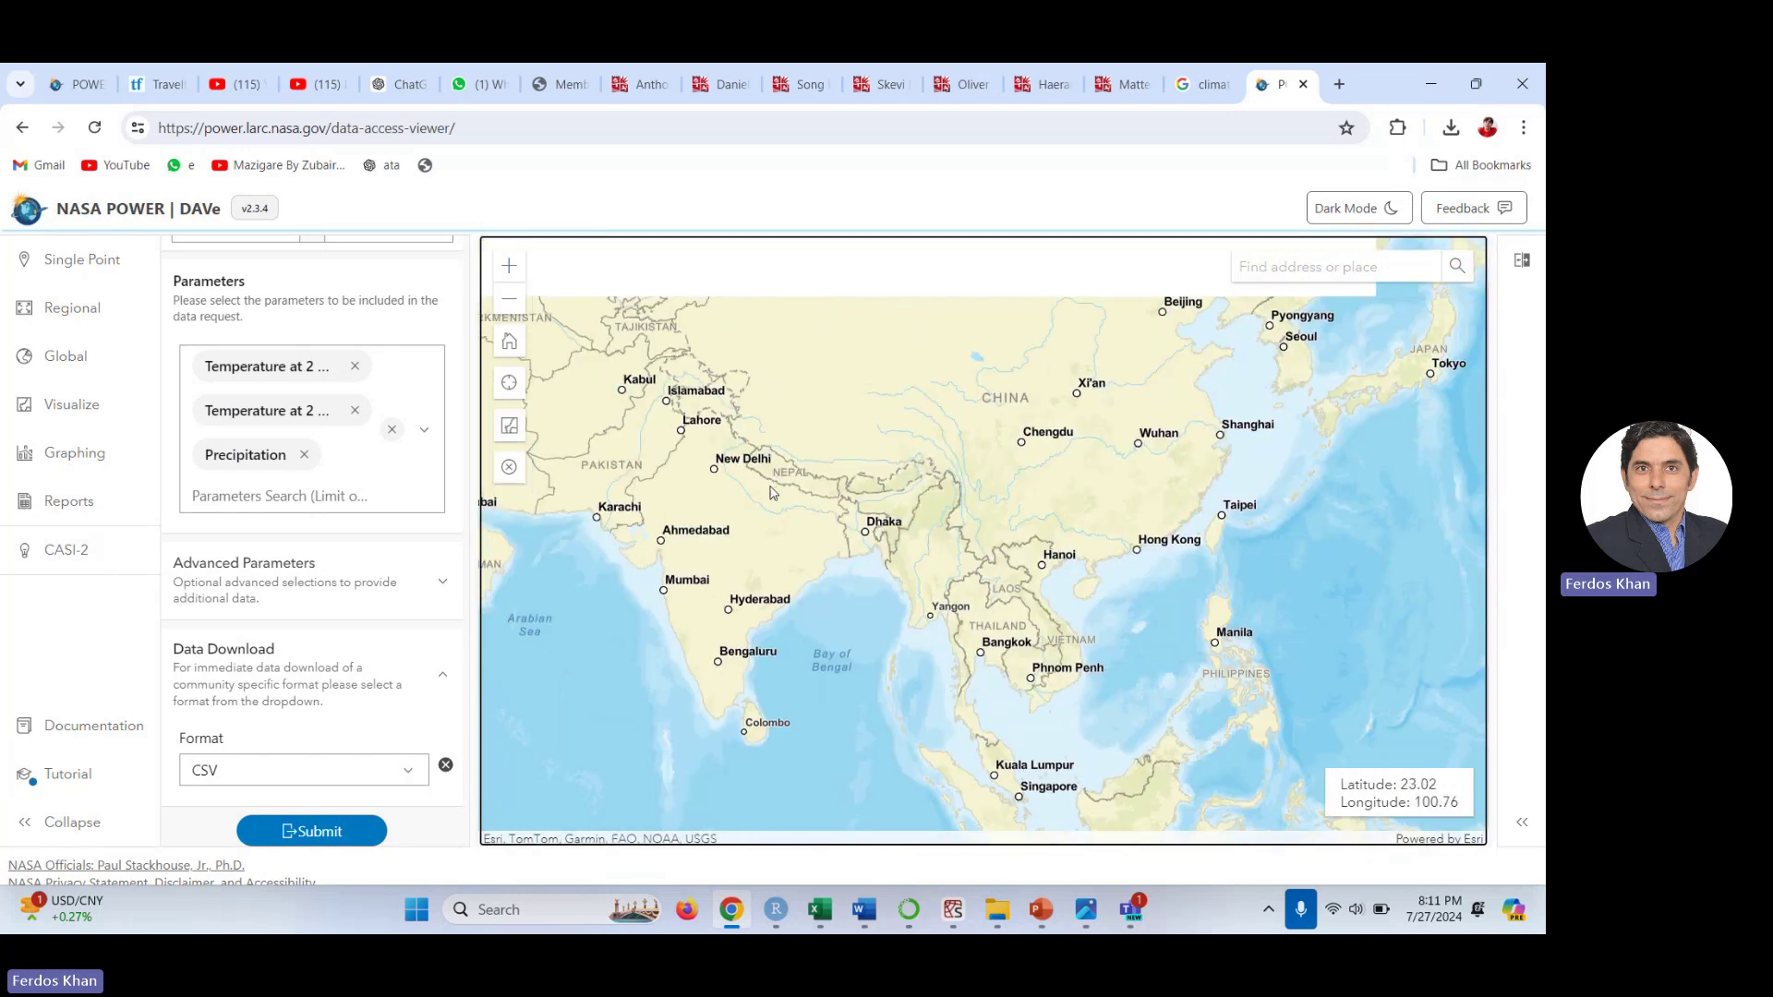
{"action": "scroll", "coordinate": [739, 528], "scroll_direction": "up", "scroll_amount": 3}
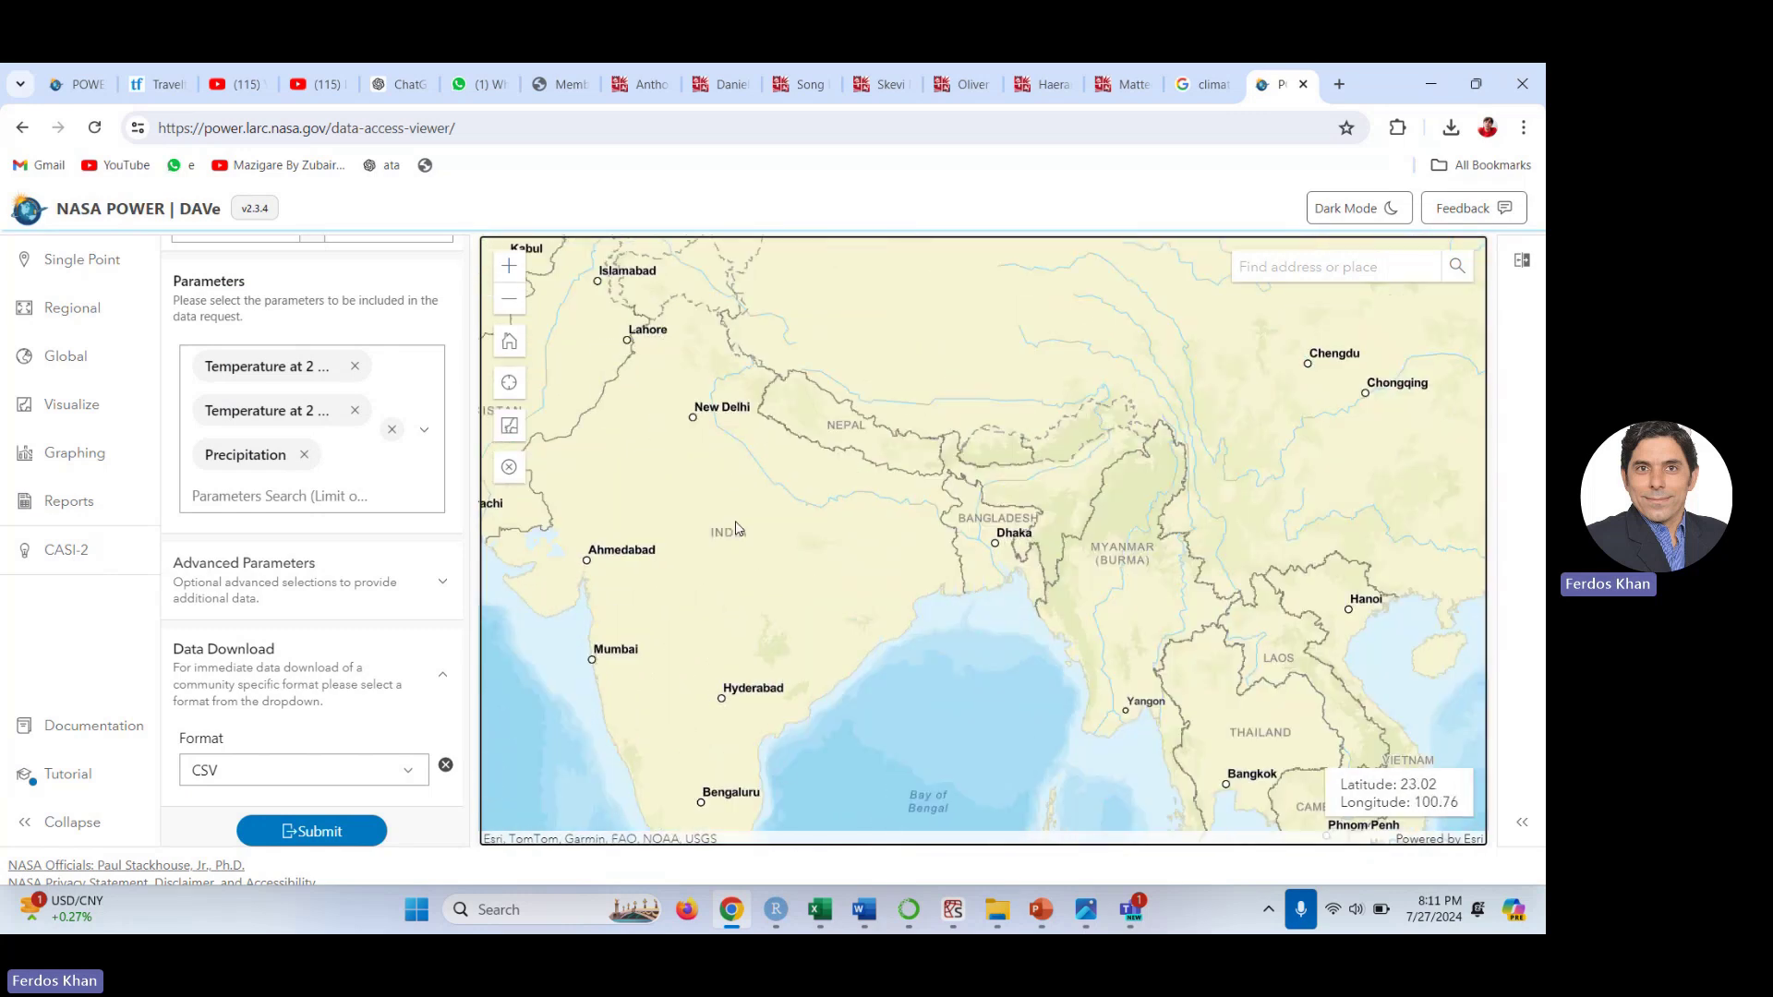
{"action": "left_click_drag", "start_coordinate": [696, 379], "coordinate": [872, 617]}
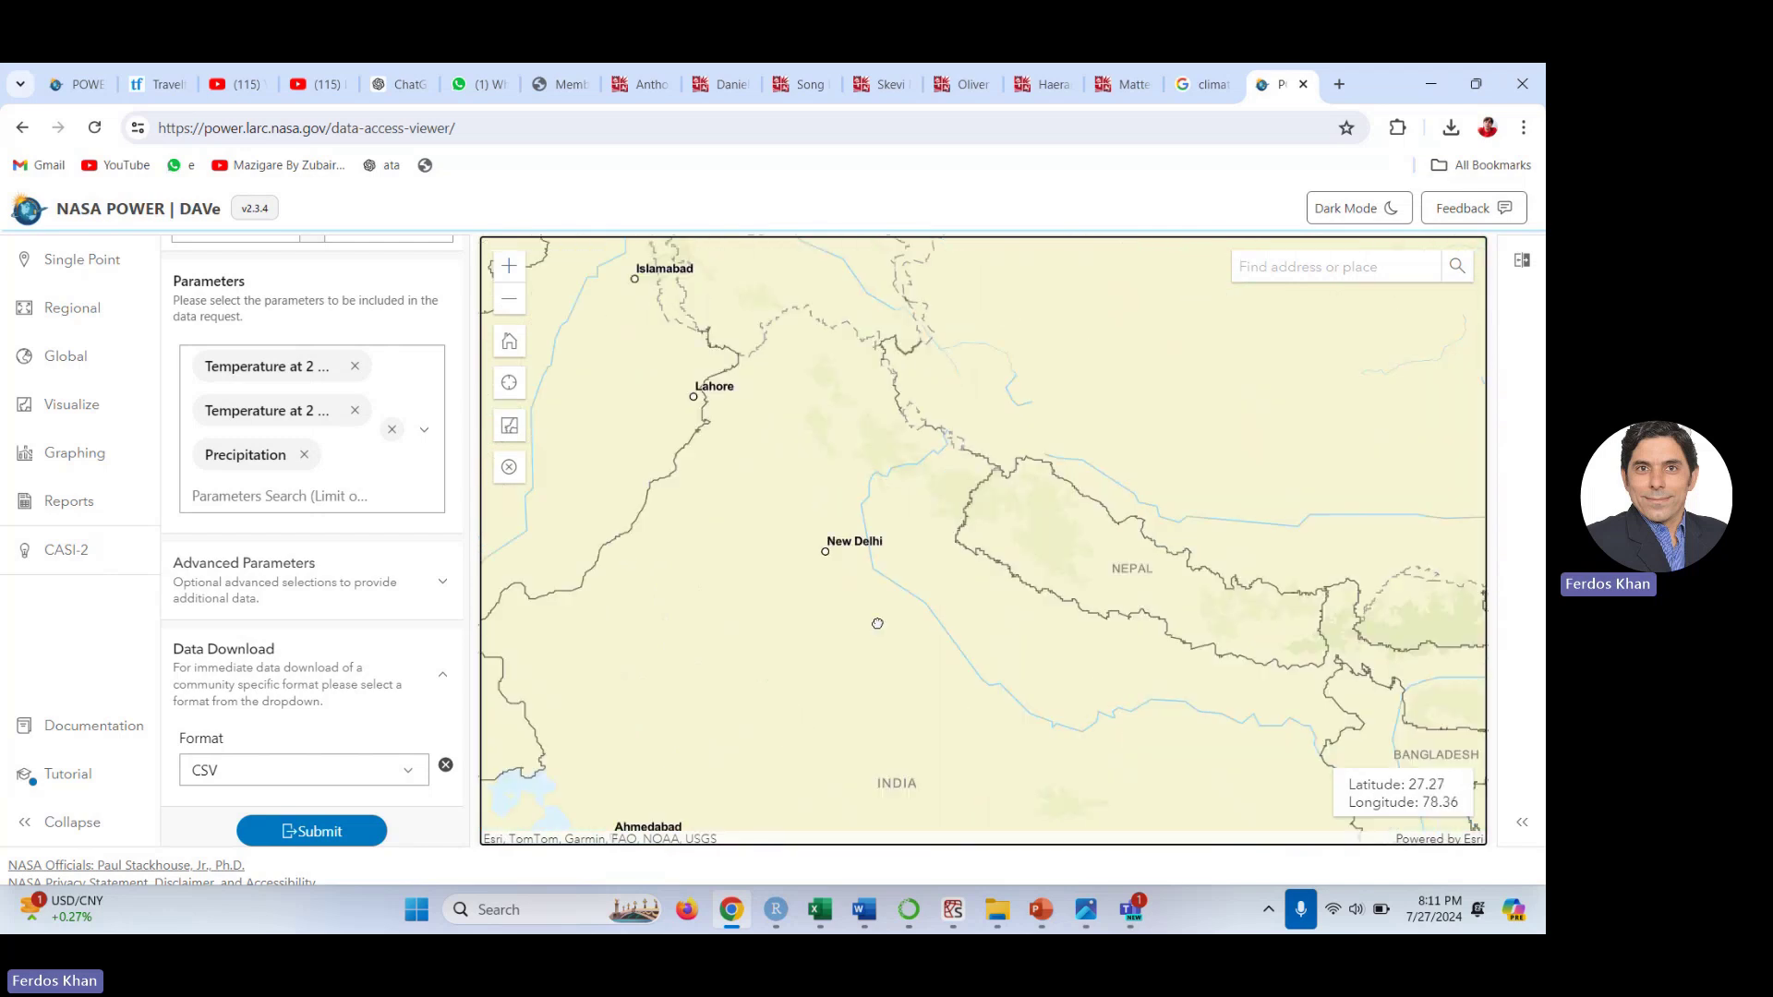
{"action": "left_click", "coordinate": [828, 553]}
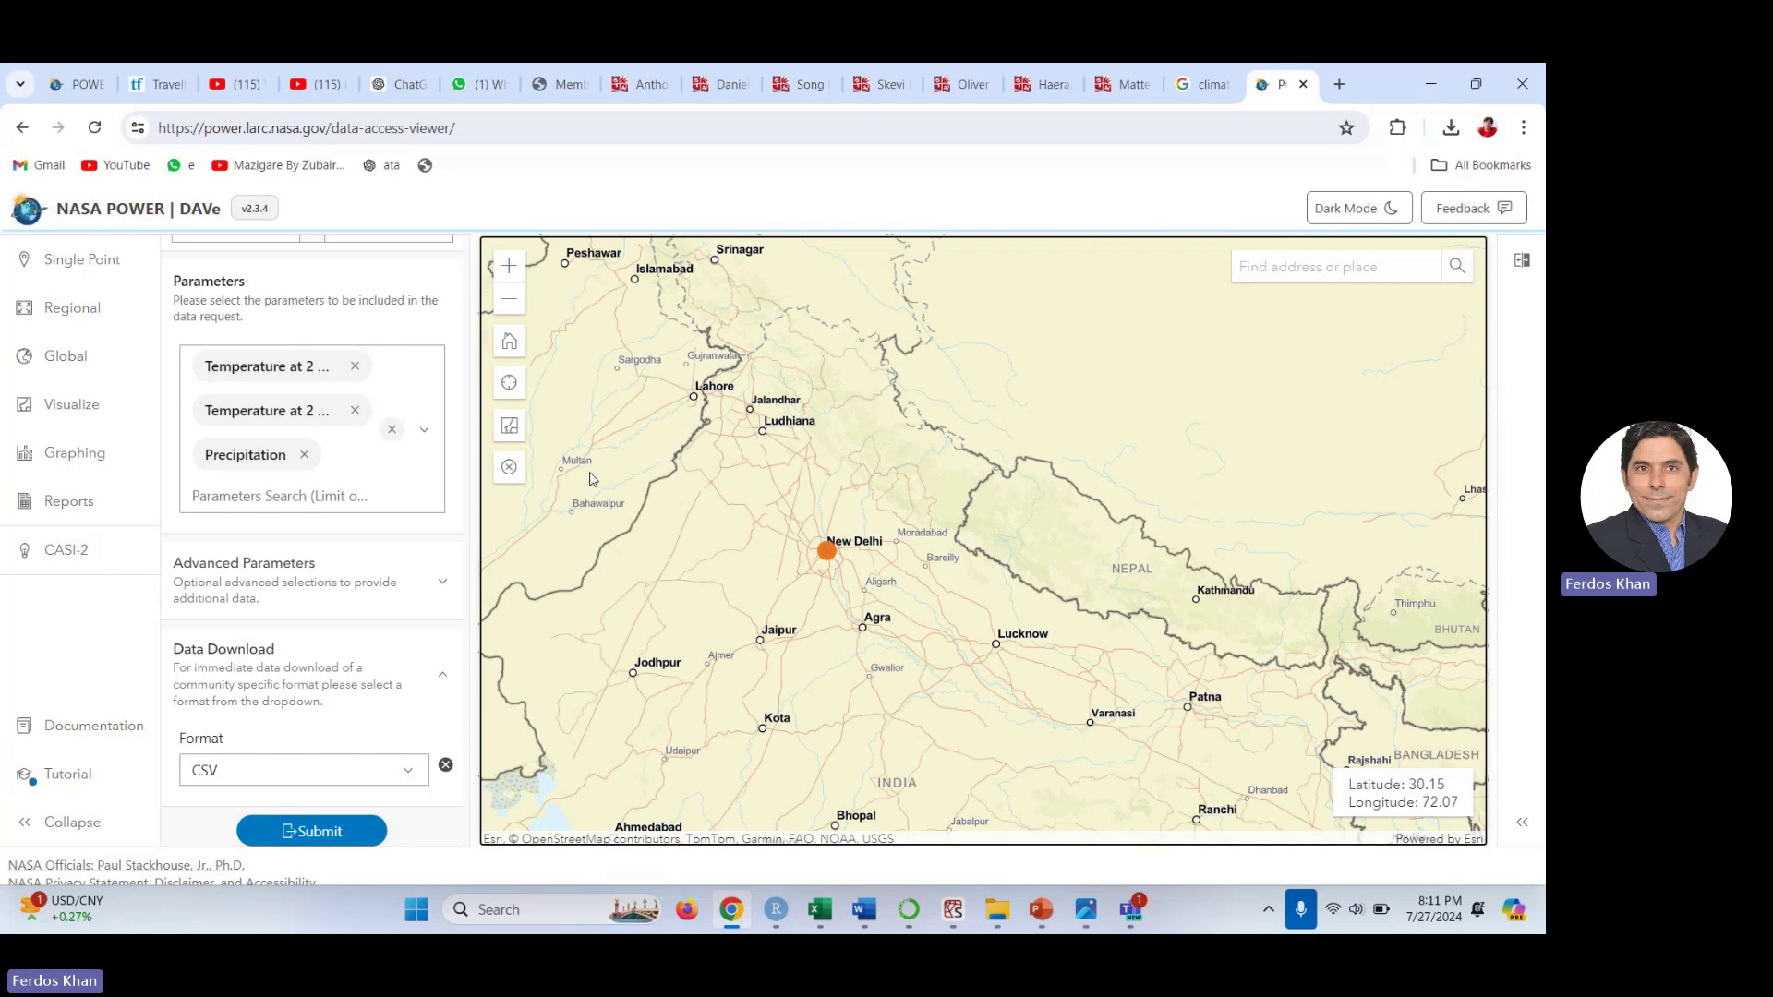
{"action": "scroll", "coordinate": [466, 592], "scroll_direction": "up", "scroll_amount": 10}
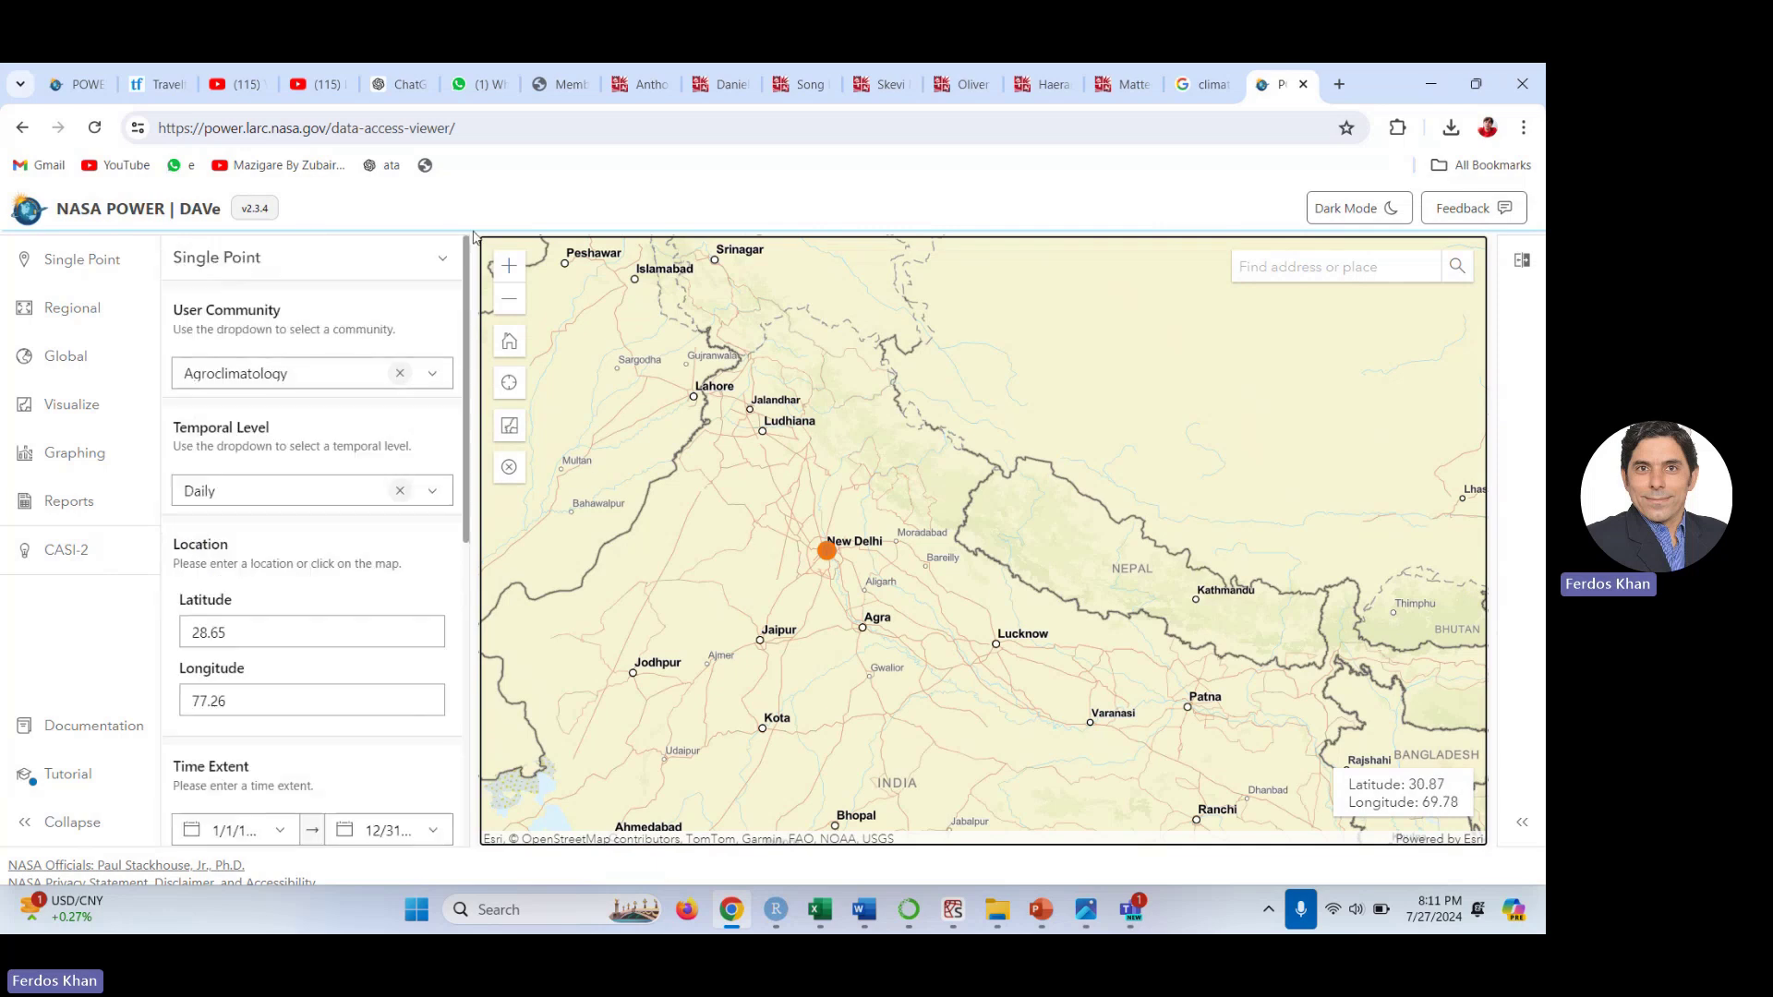